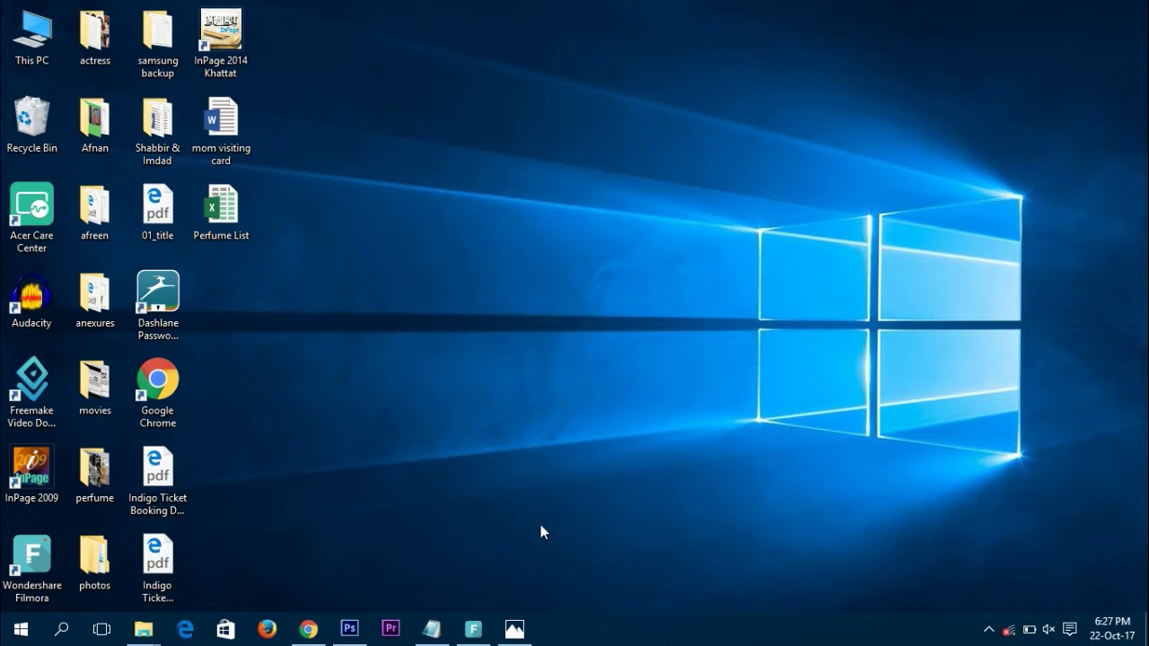
- Preview custom thumbnail.png in Windows Photos, then return to the 'youtube logo png' image results in Chrome
{"action": "left_click", "coordinate": [514, 628]}
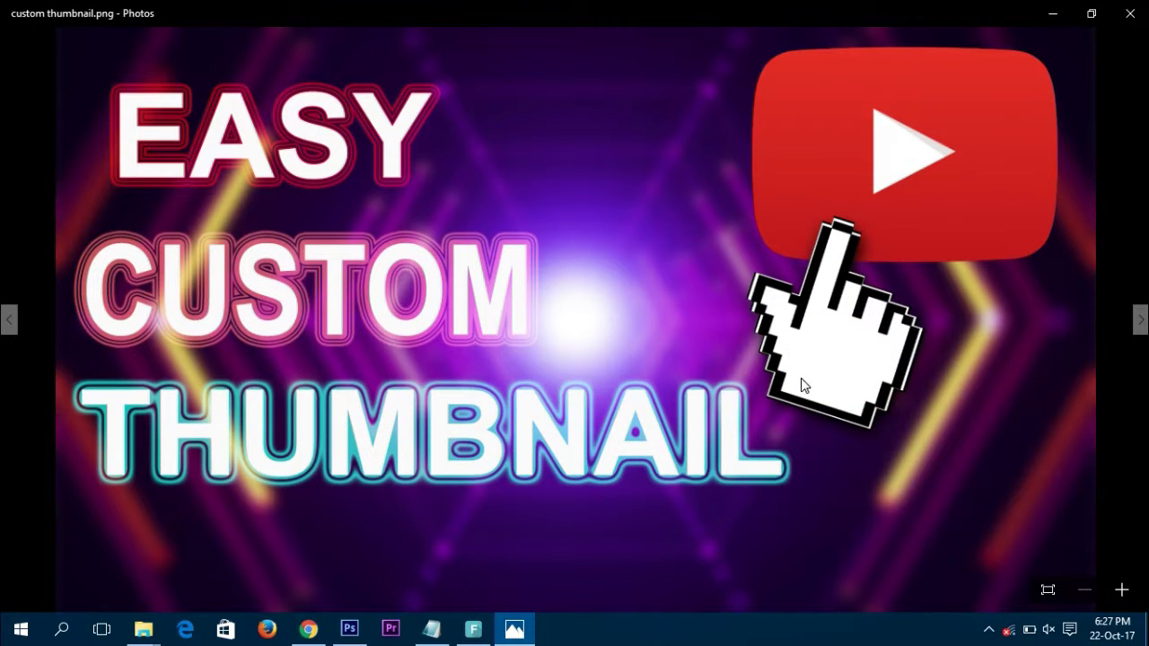
{"action": "key", "text": "super+d"}
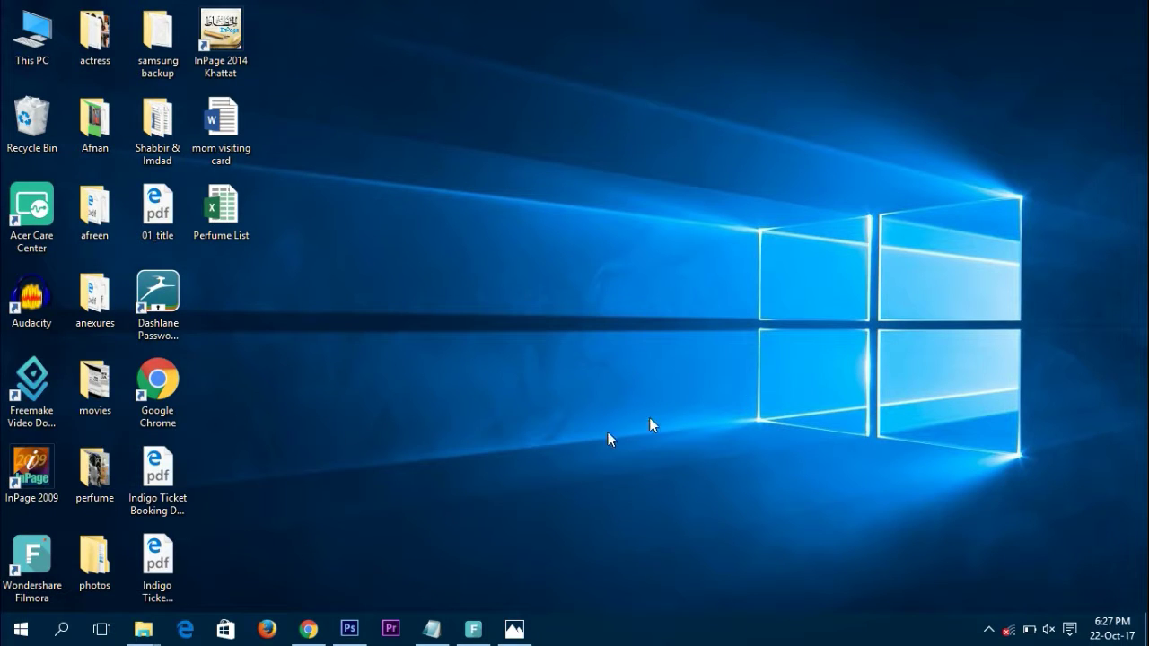
{"action": "left_click", "coordinate": [308, 629]}
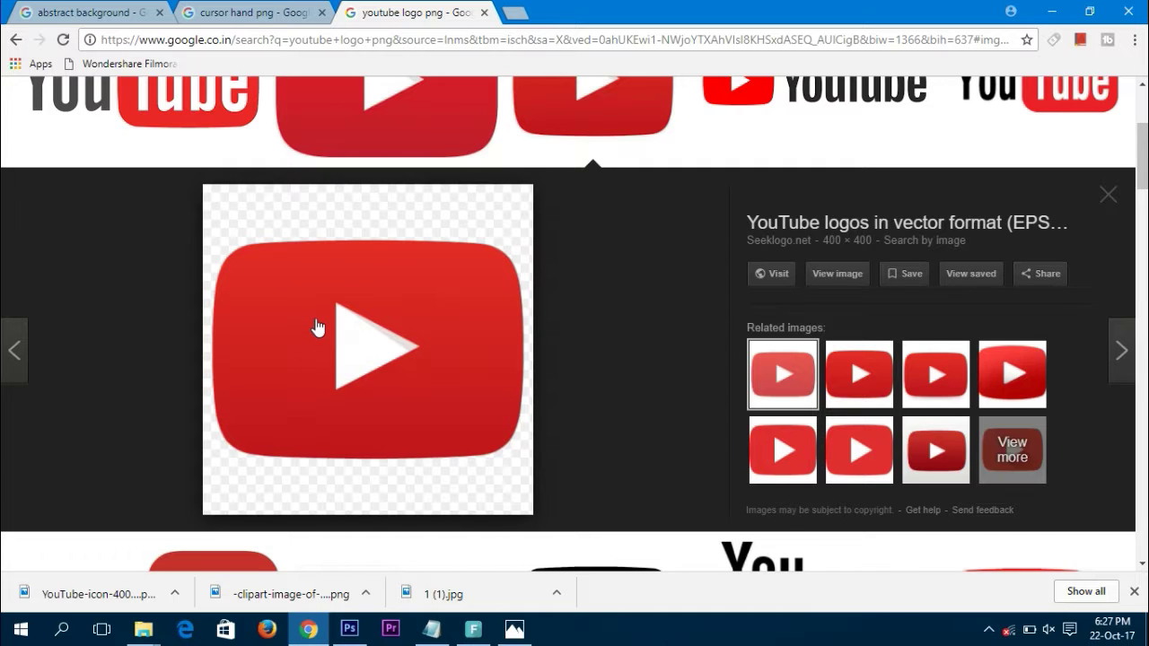
- Browse the YouTube logo results, then the cursor hand png image results
{"action": "scroll", "coordinate": [317, 325], "scroll_direction": "up", "scroll_amount": 3}
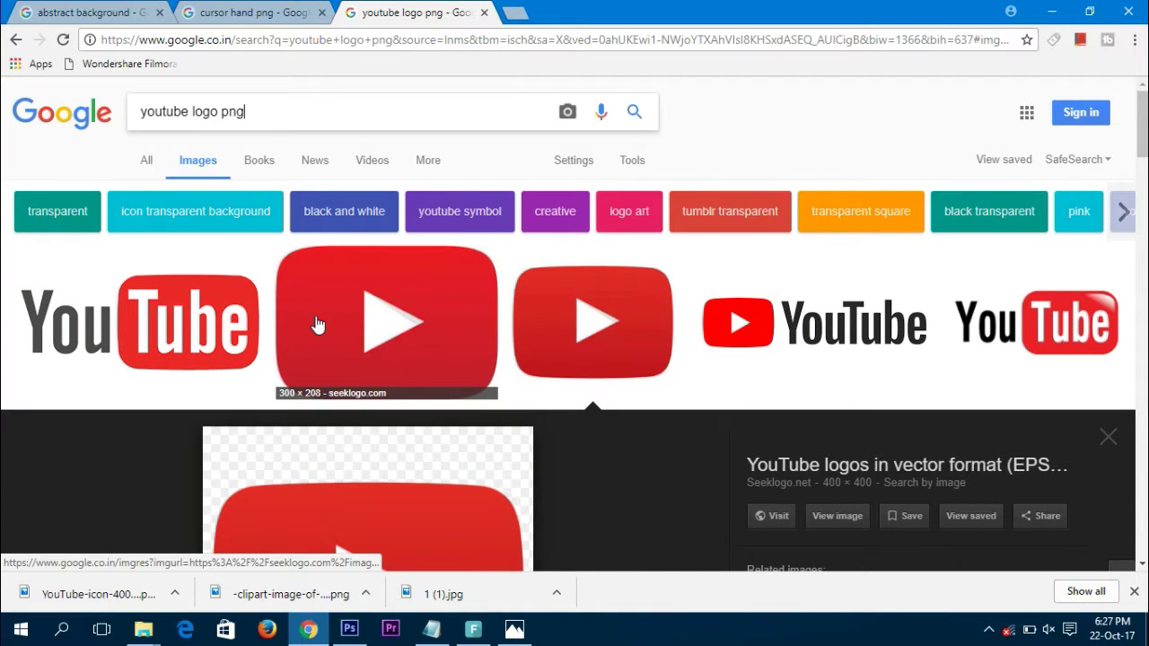
{"action": "scroll", "coordinate": [317, 325], "scroll_direction": "down", "scroll_amount": 2}
{"action": "scroll", "coordinate": [315, 326], "scroll_direction": "up", "scroll_amount": 2}
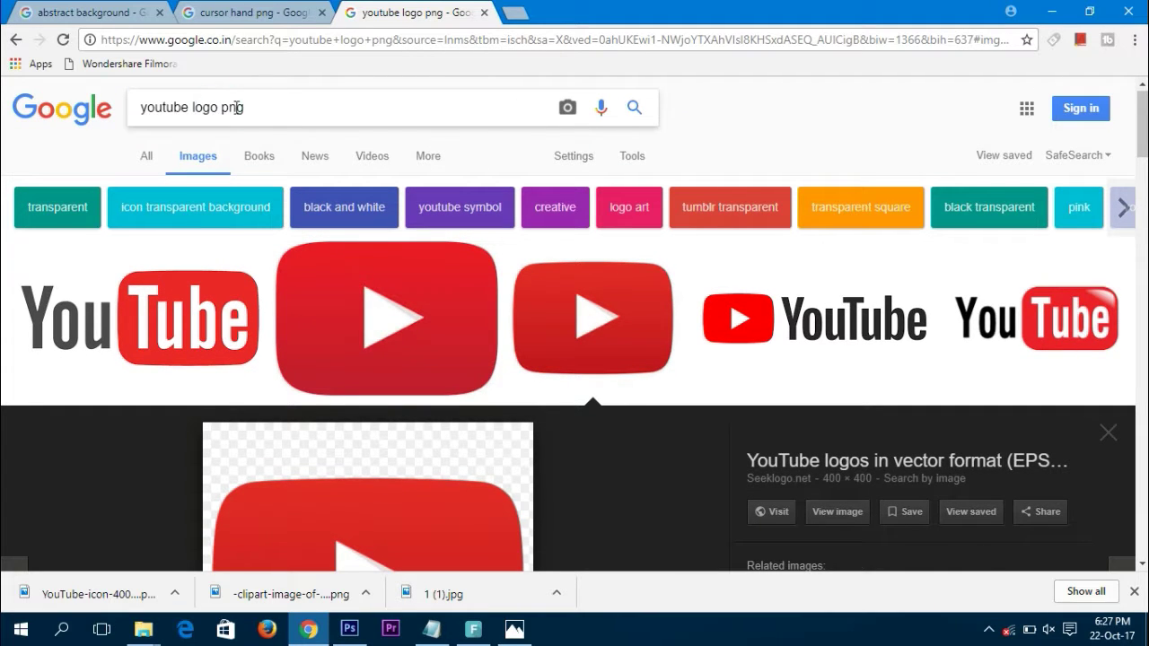
{"action": "scroll", "coordinate": [308, 314], "scroll_direction": "down", "scroll_amount": 3}
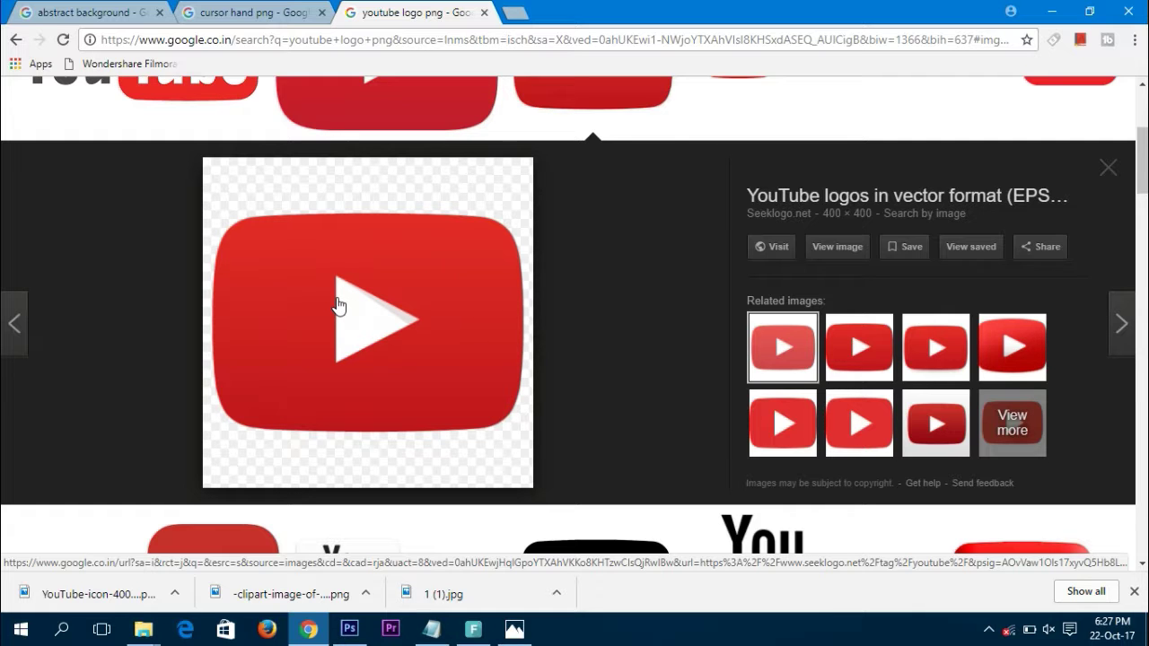
{"action": "left_click", "coordinate": [265, 13]}
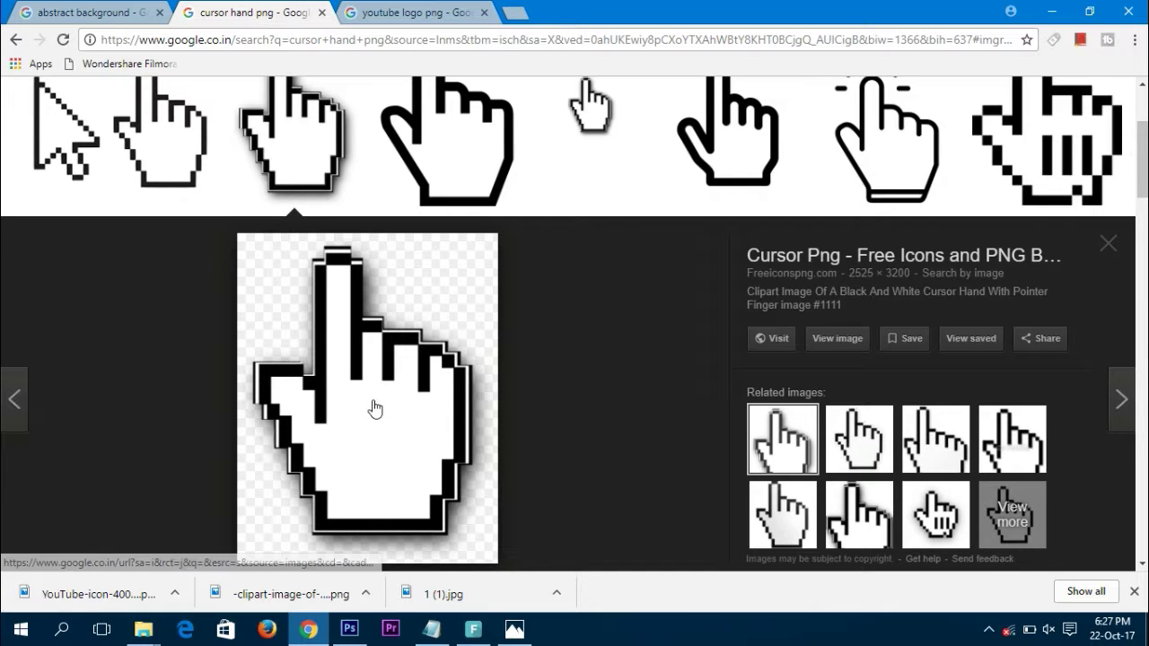
{"action": "scroll", "coordinate": [390, 320], "scroll_direction": "up", "scroll_amount": 2}
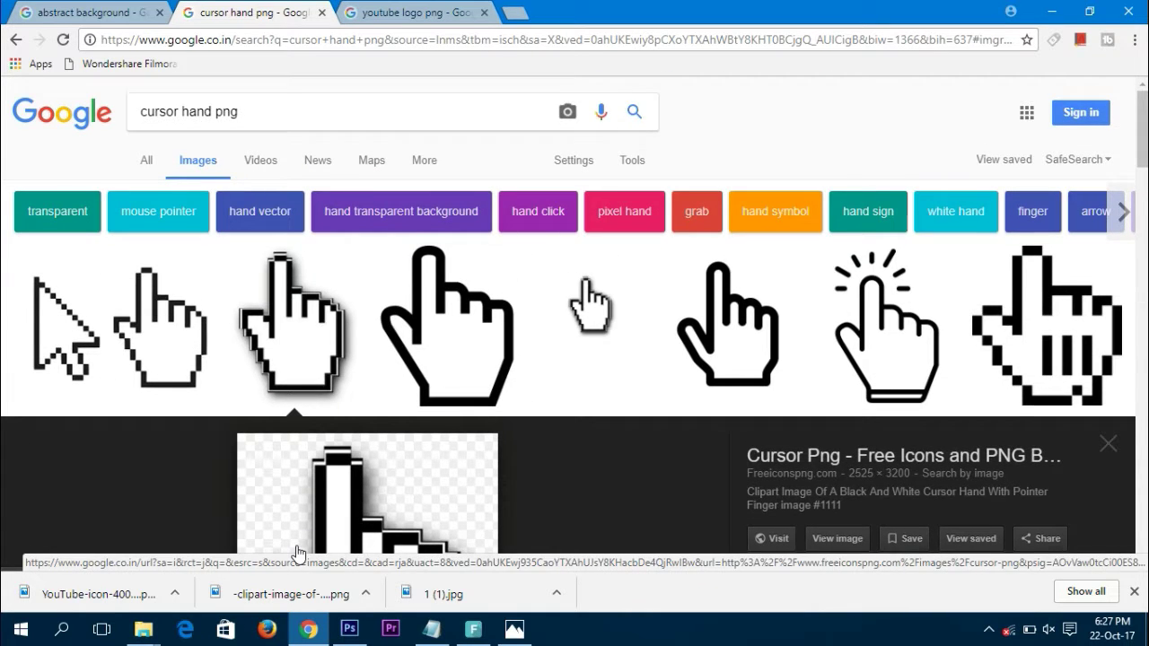
{"action": "scroll", "coordinate": [297, 538], "scroll_direction": "down", "scroll_amount": 3}
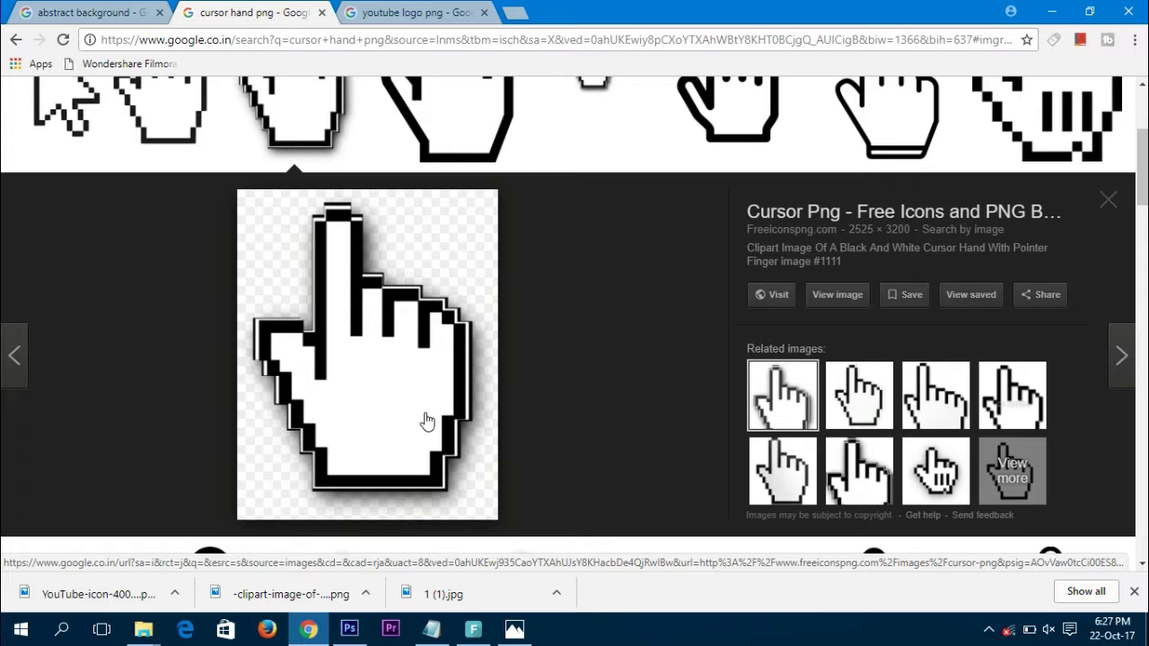
- Scroll the abstract background results to the purple neon tunnel preview, then return to Photoshop
{"action": "left_click", "coordinate": [103, 8]}
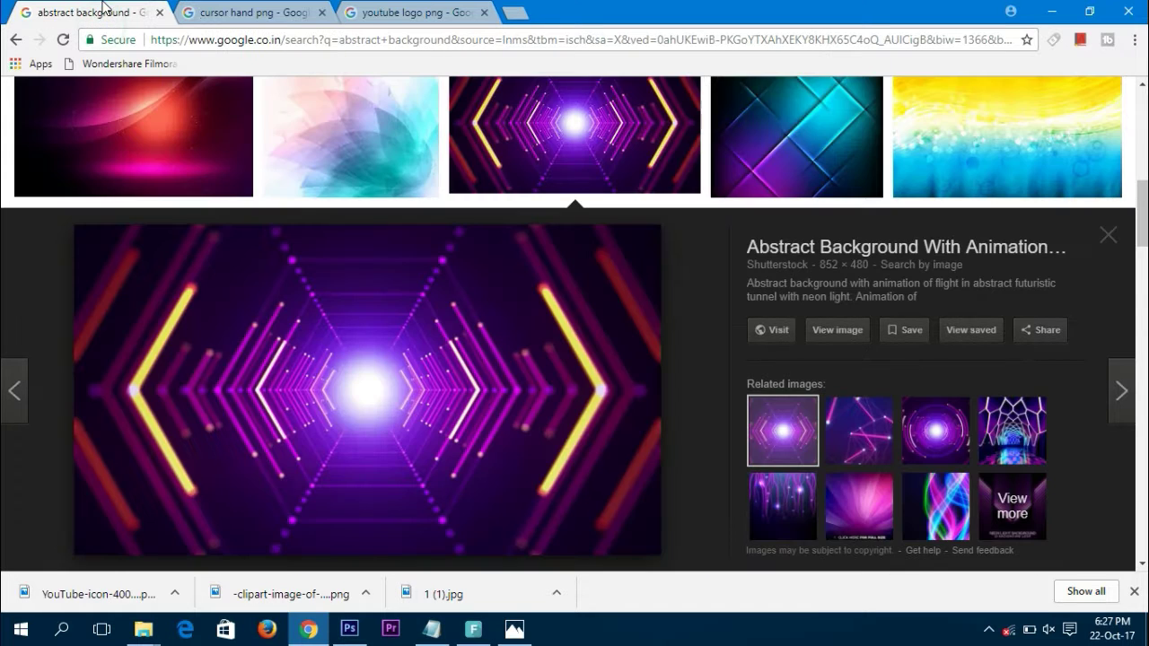
{"action": "scroll", "coordinate": [299, 305], "scroll_direction": "up", "scroll_amount": 10}
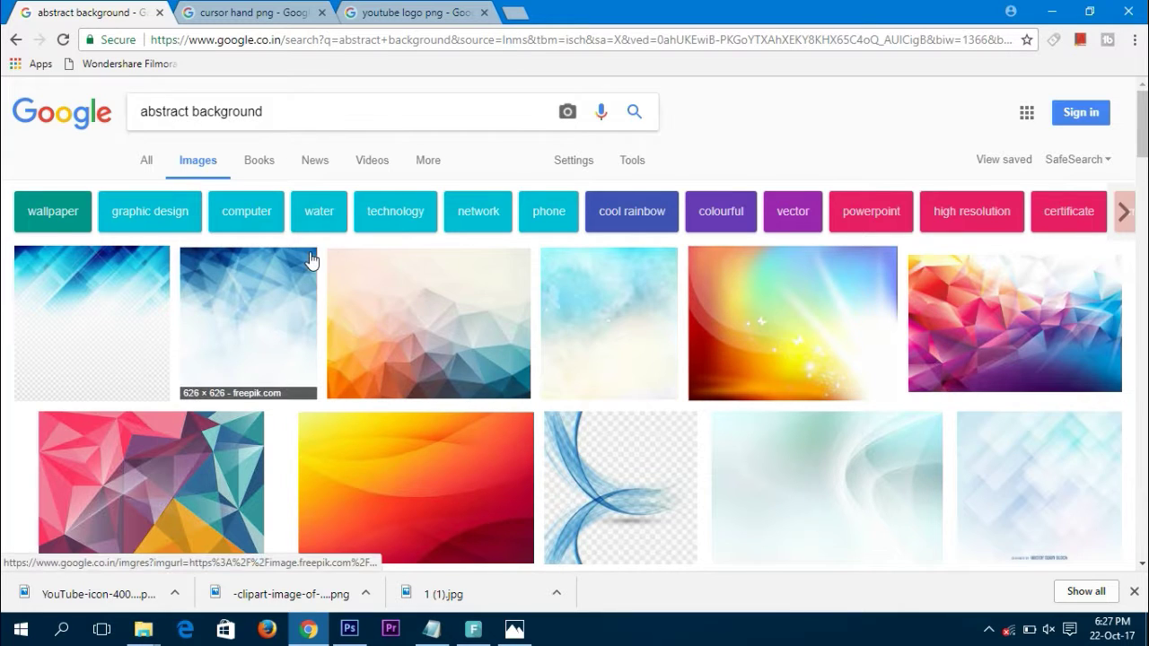
{"action": "scroll", "coordinate": [311, 260], "scroll_direction": "down", "scroll_amount": 7}
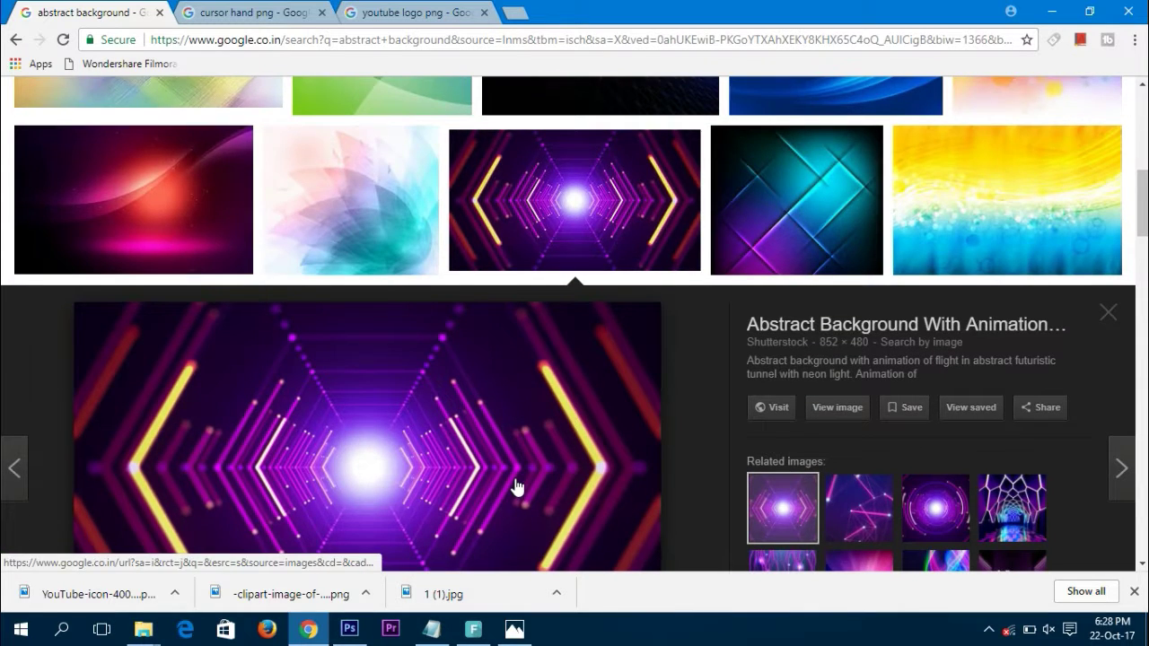
{"action": "scroll", "coordinate": [516, 487], "scroll_direction": "down", "scroll_amount": 3}
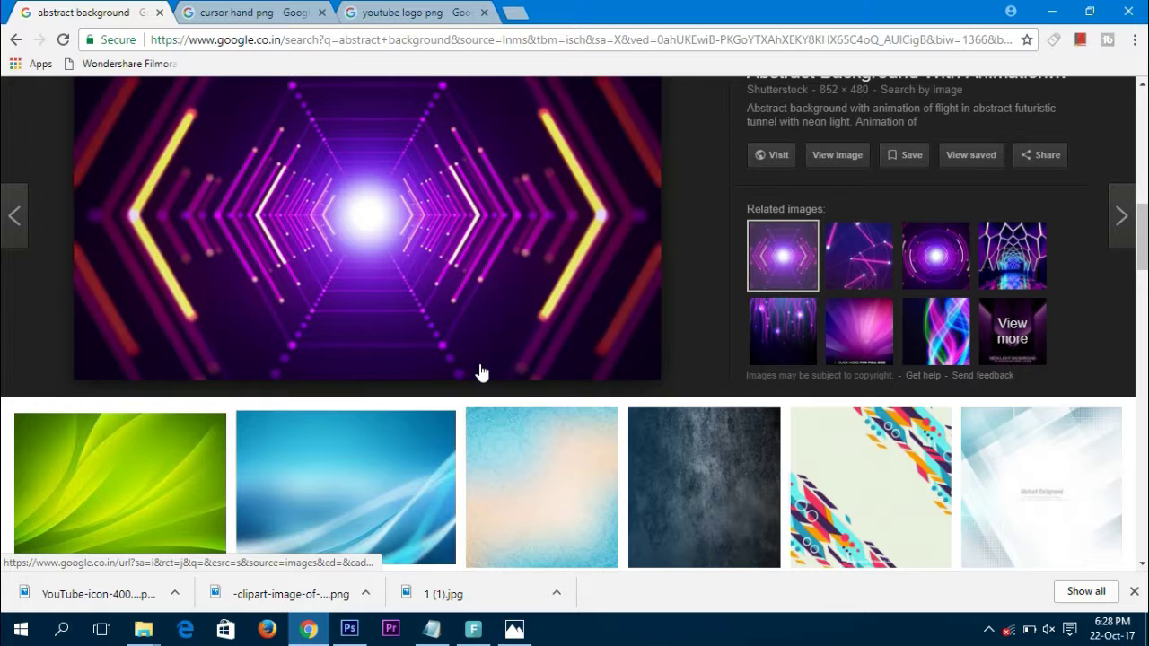
{"action": "left_click", "coordinate": [350, 629]}
- Open the purple tunnel image 1 (1).jpg from Downloads, accepting the pixel aspect notice
{"action": "double_click", "coordinate": [448, 315]}
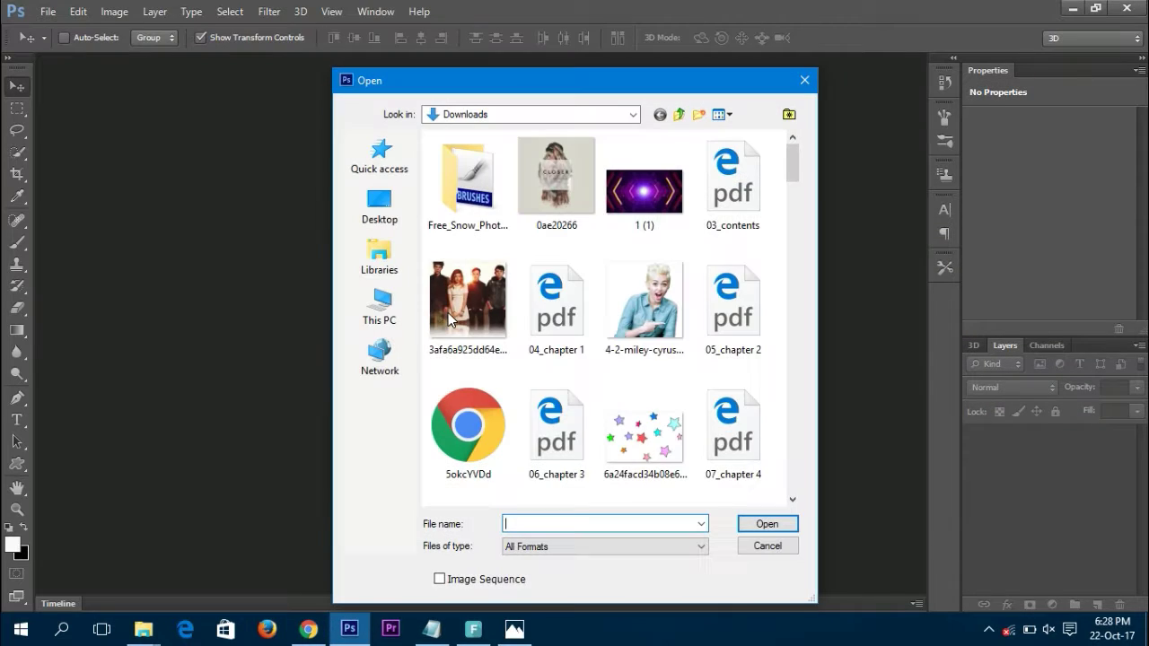
{"action": "double_click", "coordinate": [657, 203]}
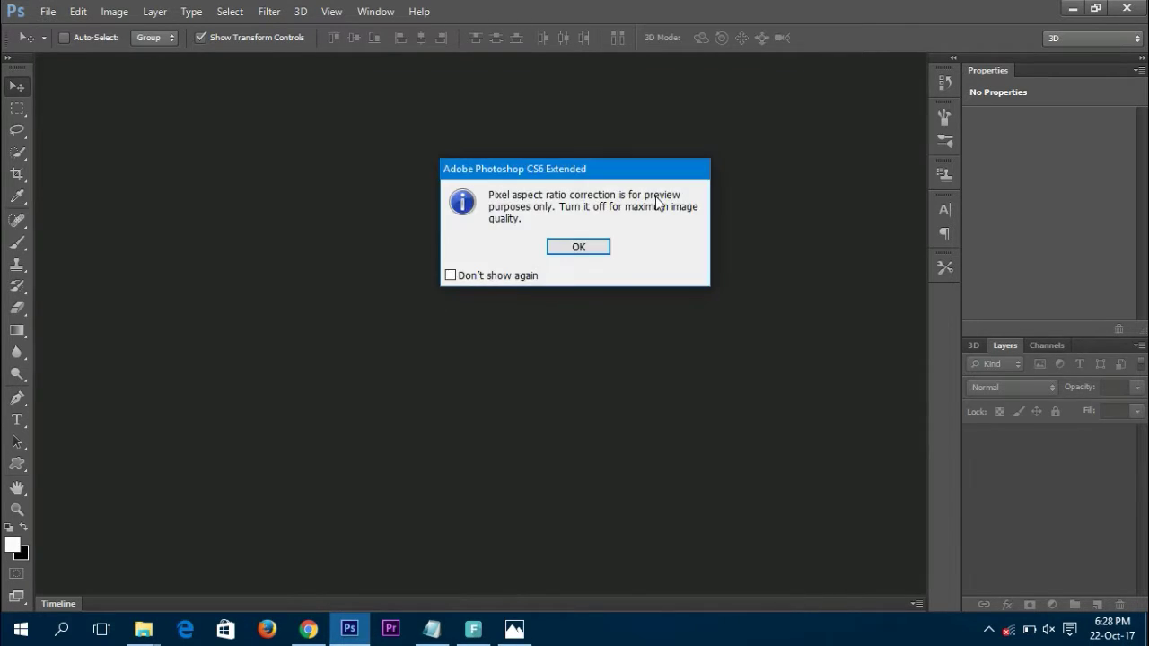
{"action": "key", "text": "Return"}
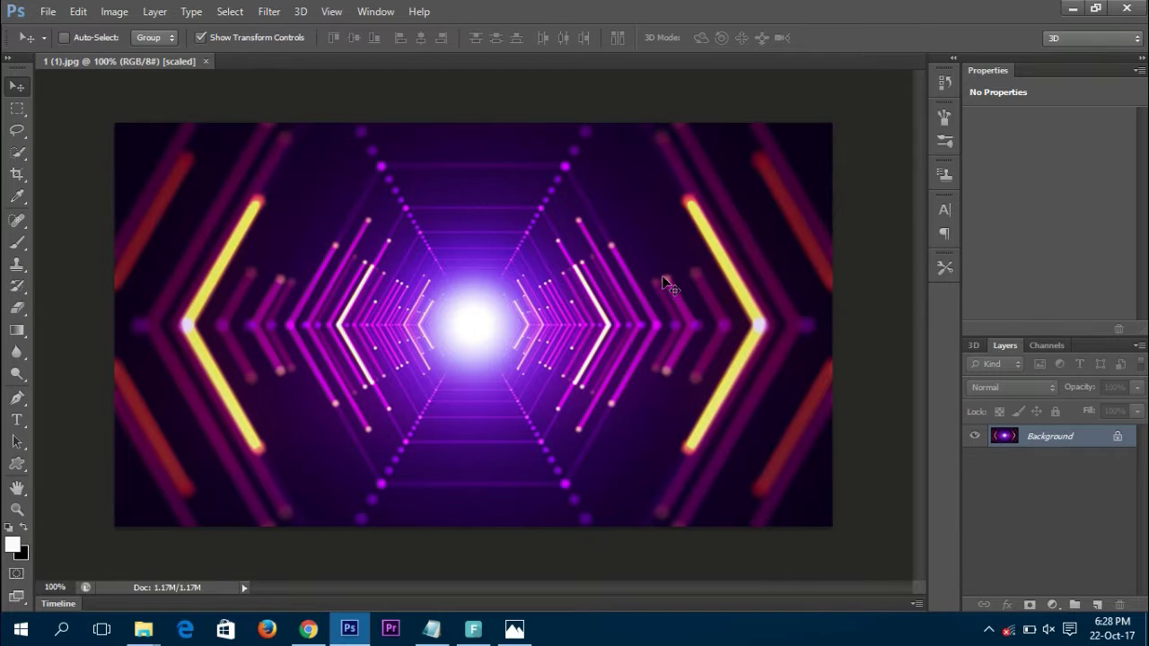
- Duplicate the image to Layer 1, delete the locked Background, and start a new document
{"action": "key", "text": "ctrl+j"}
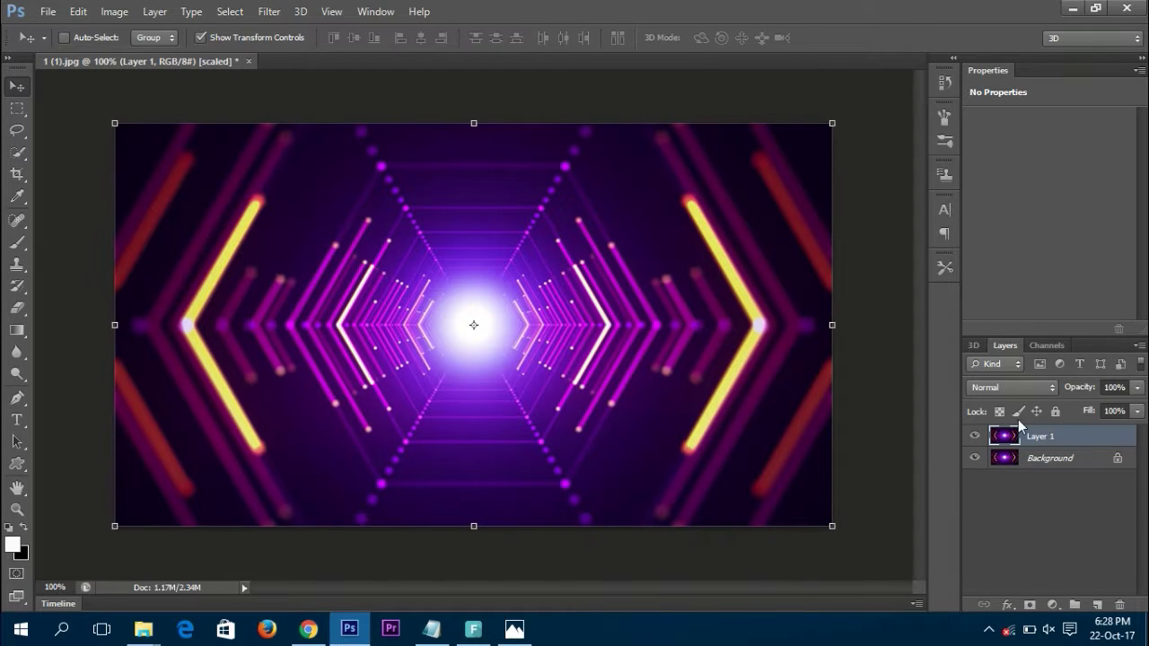
{"action": "left_click", "coordinate": [1042, 466]}
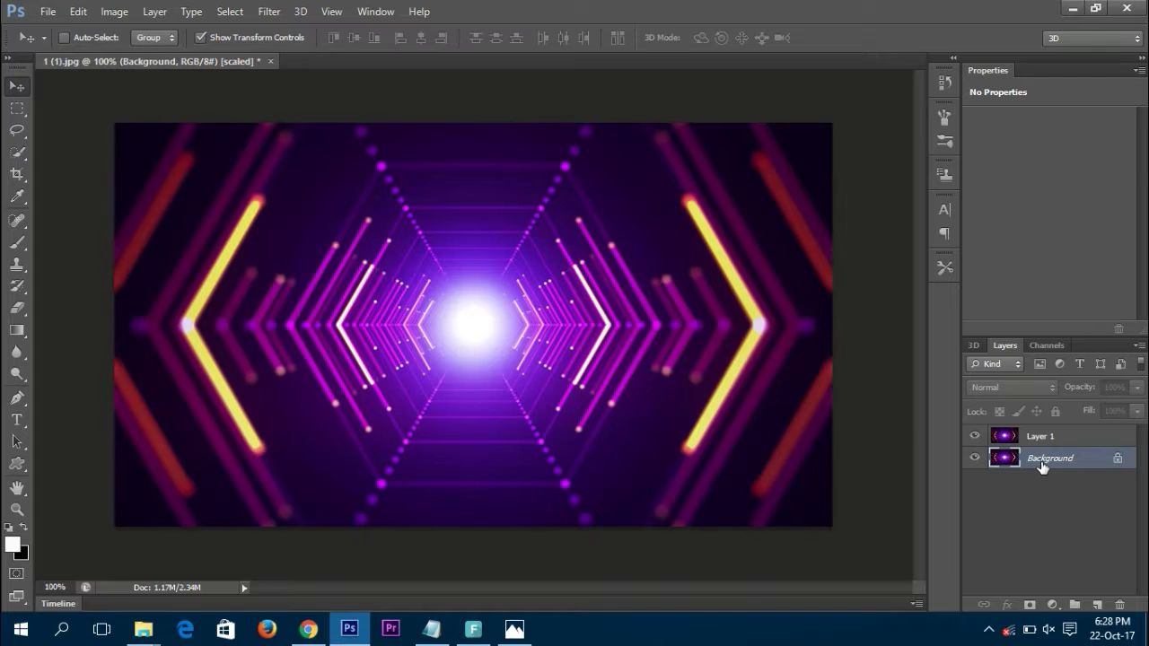
{"action": "key", "text": "Delete"}
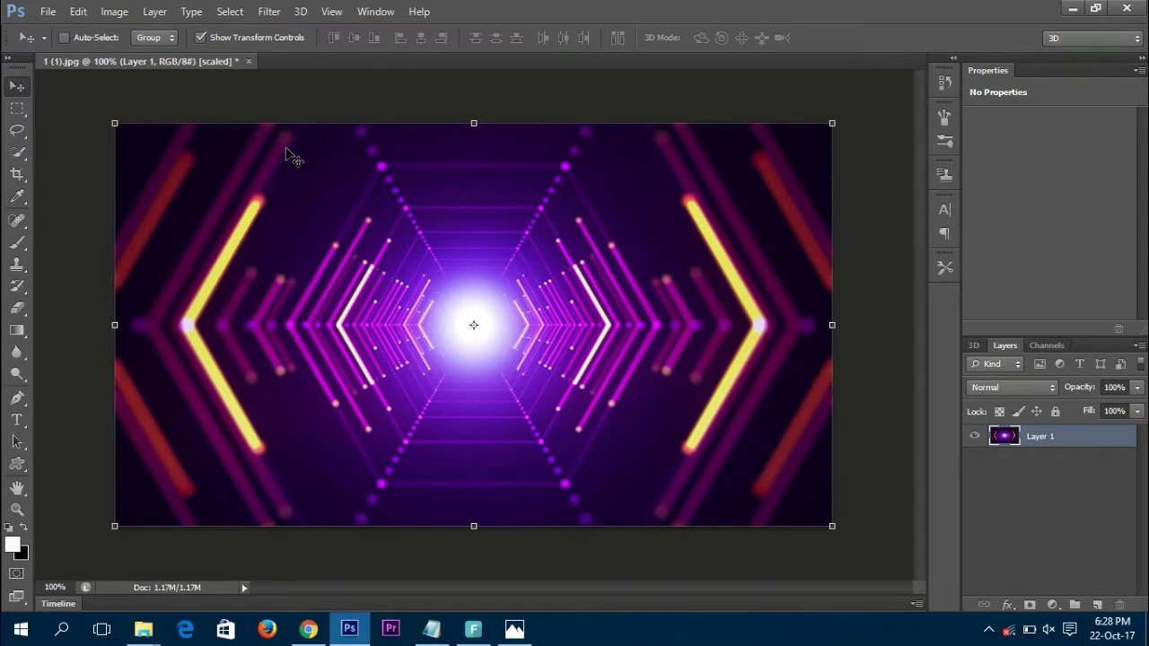
{"action": "key", "text": "ctrl+n"}
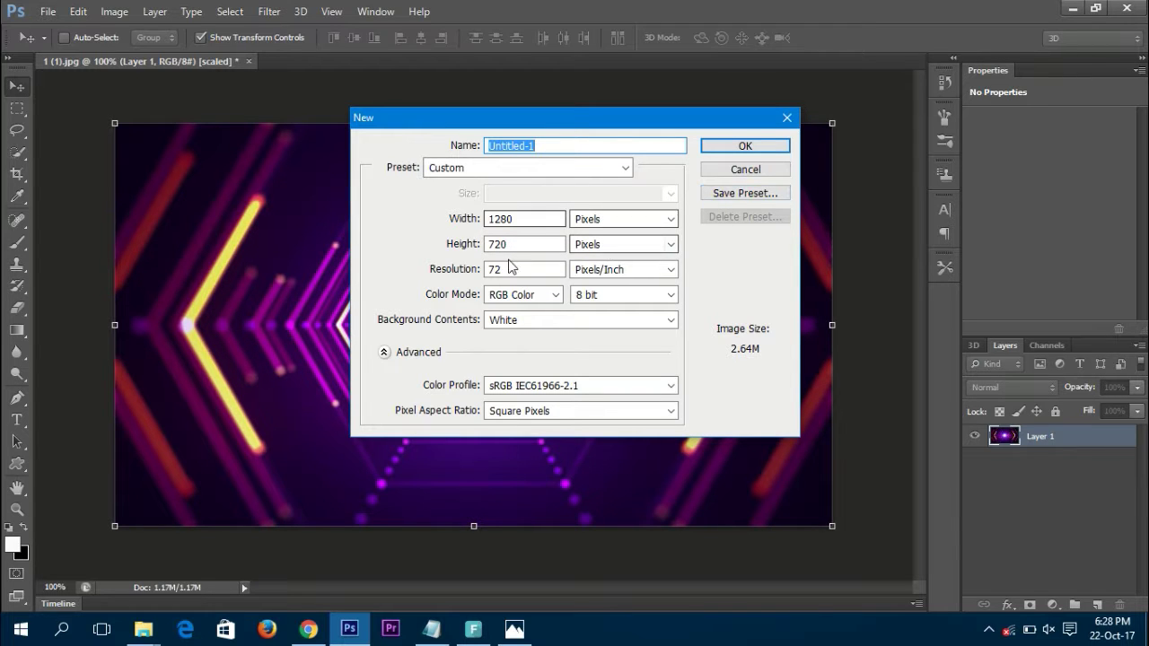
- Create the 1280×720 Untitled-1 document and replace its Background with an unlocked Layer 1
{"action": "left_click", "coordinate": [711, 147]}
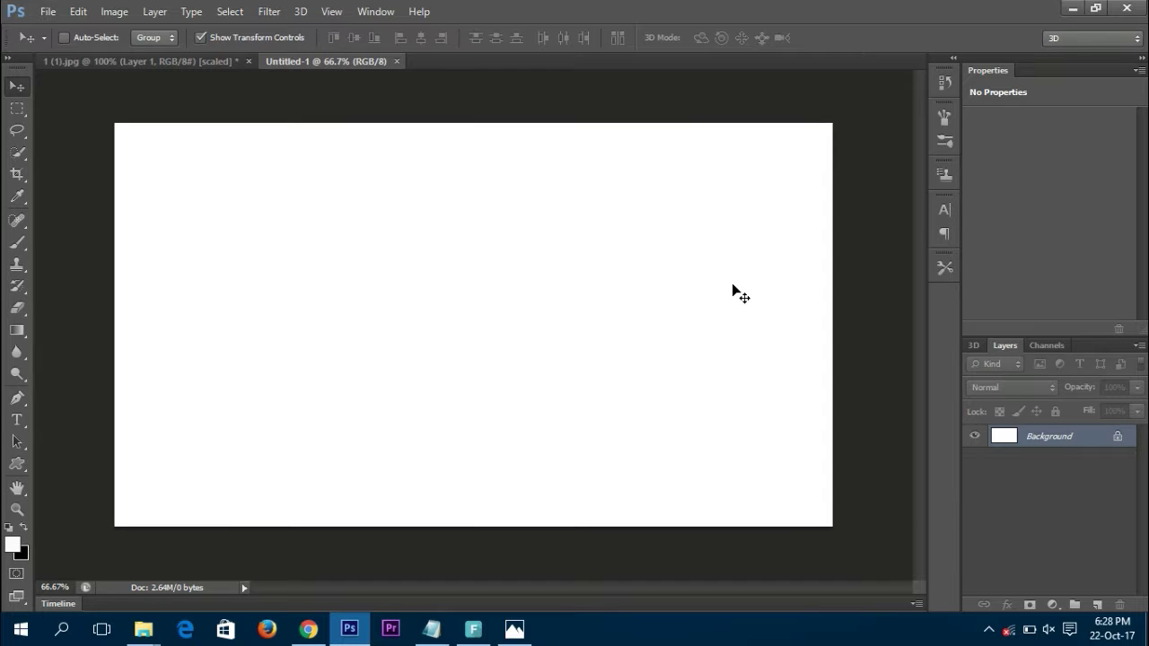
{"action": "key", "text": "ctrl+j"}
{"action": "left_click", "coordinate": [1013, 459]}
{"action": "key", "text": "Delete"}
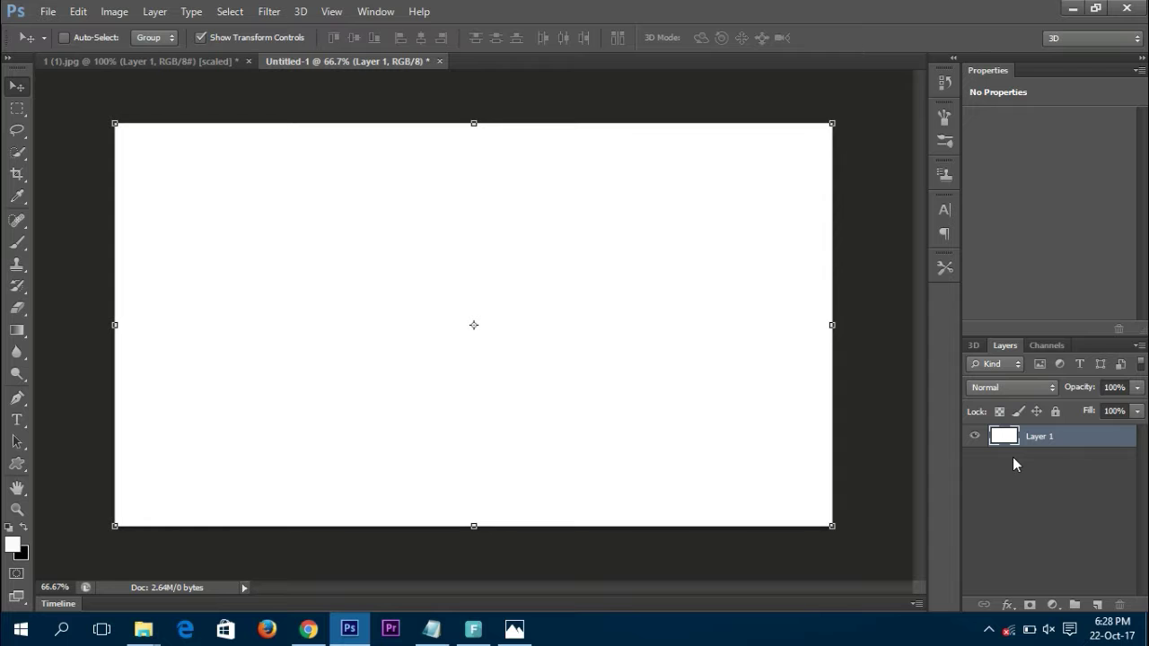
- Drag the tunnel image into Untitled-1 as Layer 2 and scale it to fill the canvas
{"action": "left_click", "coordinate": [216, 60]}
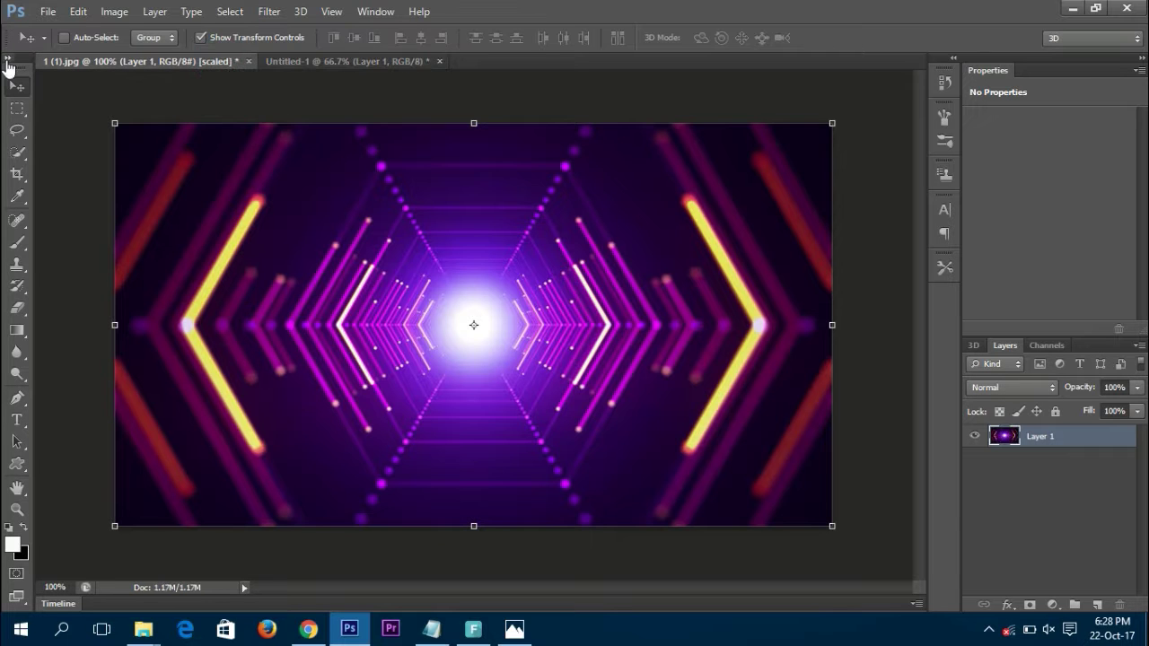
{"action": "left_click", "coordinate": [16, 87]}
{"action": "left_click_drag", "start_coordinate": [324, 365], "coordinate": [254, 290]}
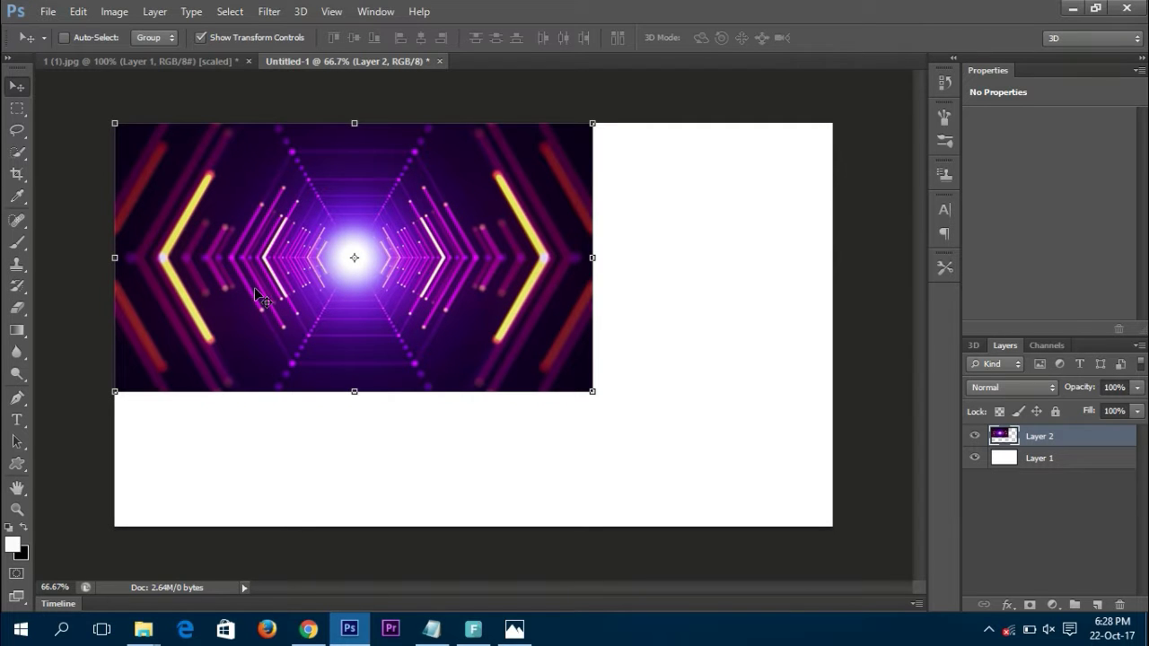
{"action": "left_click_drag", "start_coordinate": [593, 392], "coordinate": [833, 532]}
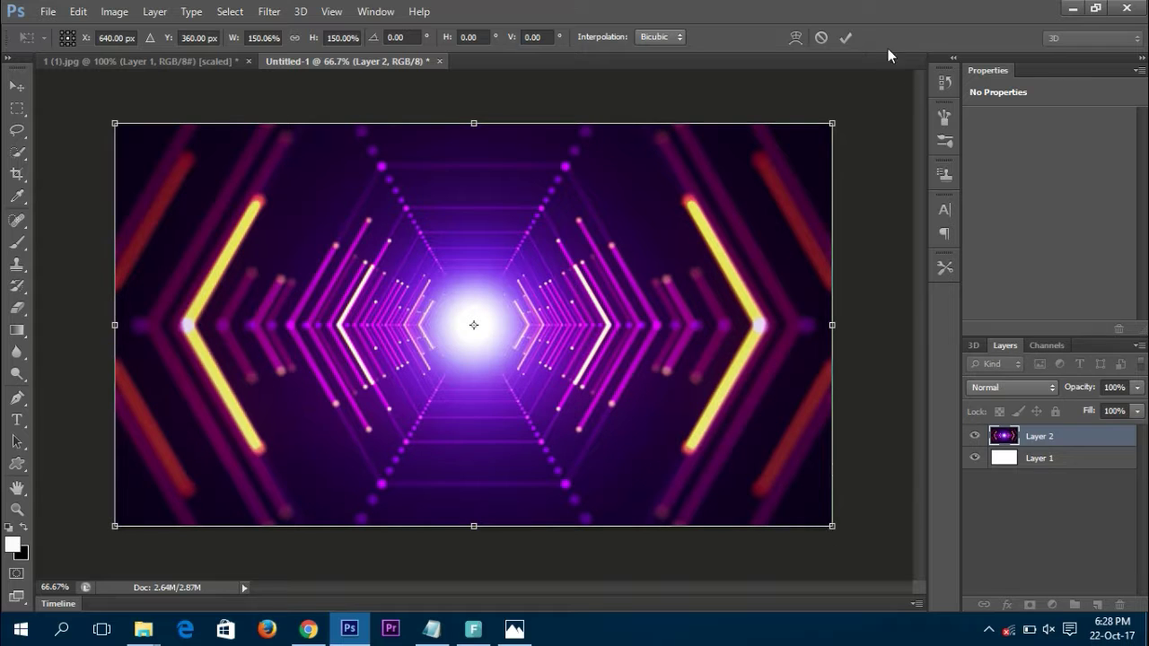
{"action": "left_click", "coordinate": [846, 37]}
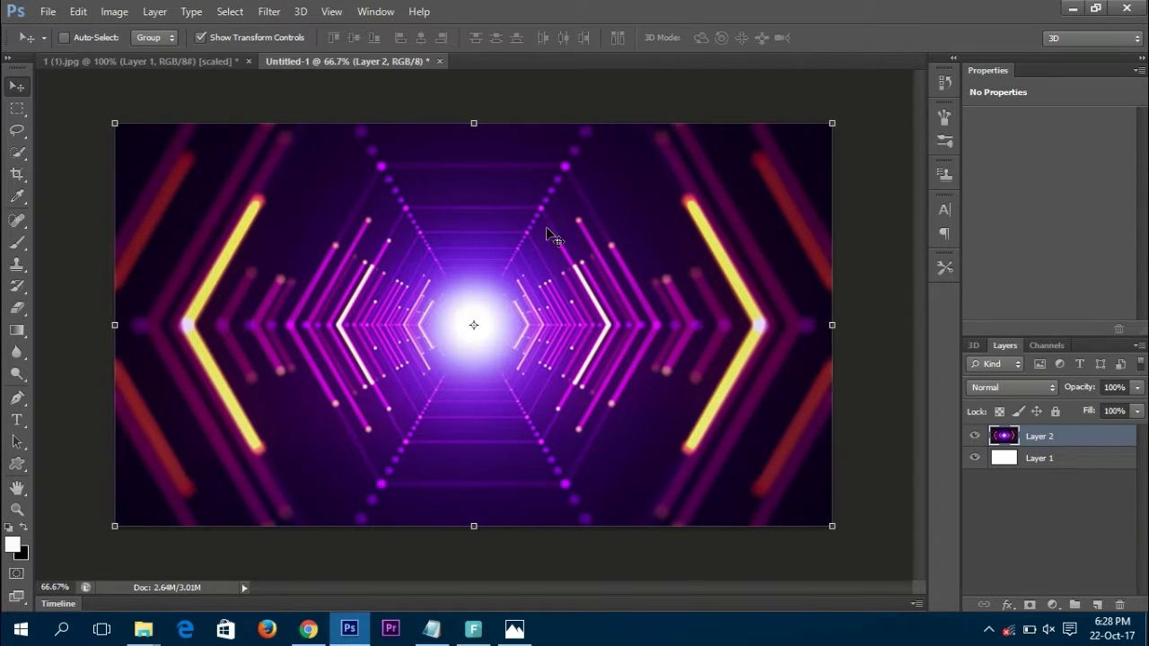
- Apply a Gaussian Blur of 5.0 pixels radius to the tunnel layer
{"action": "left_click", "coordinate": [271, 14]}
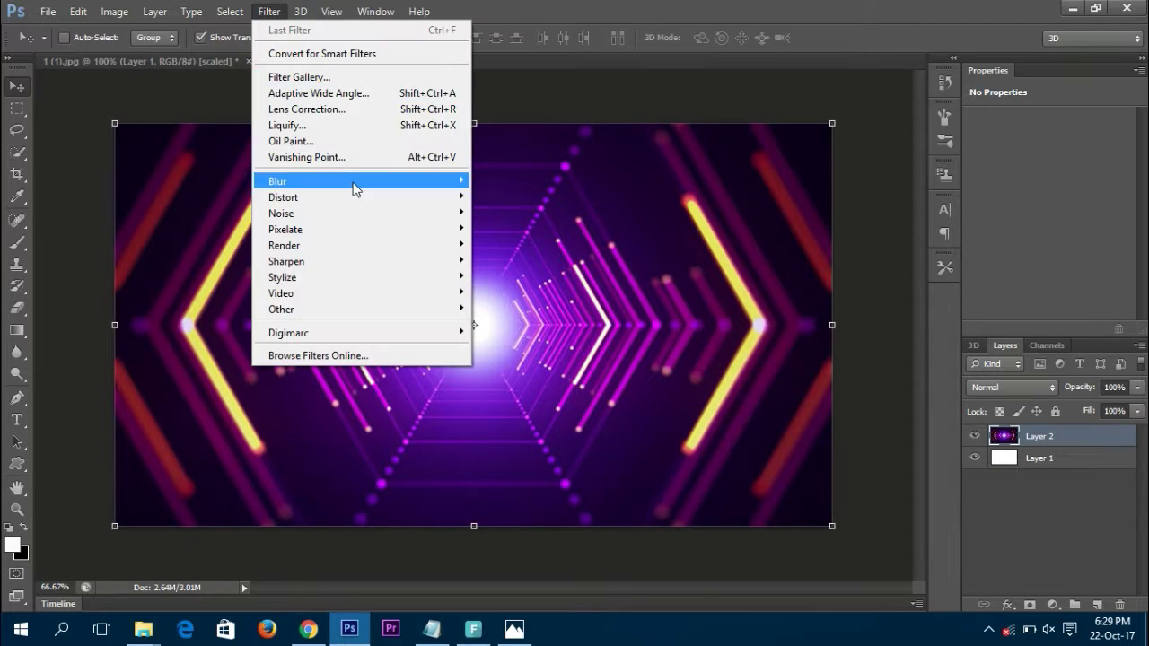
{"action": "mouse_move", "coordinate": [373, 244]}
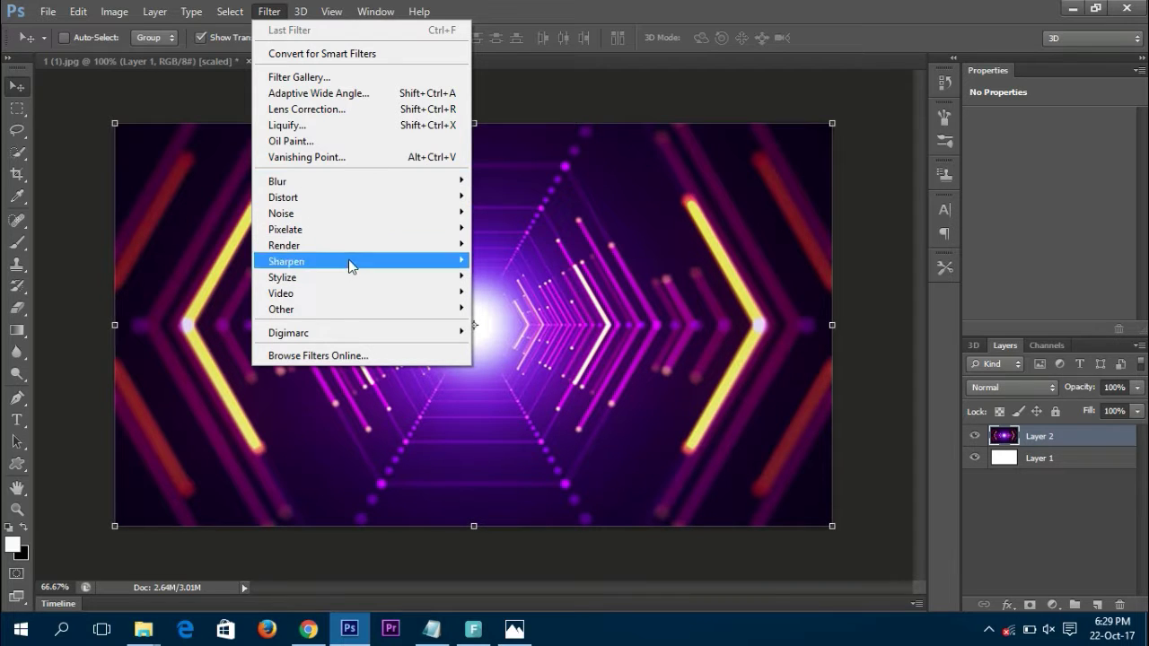
{"action": "mouse_move", "coordinate": [348, 184]}
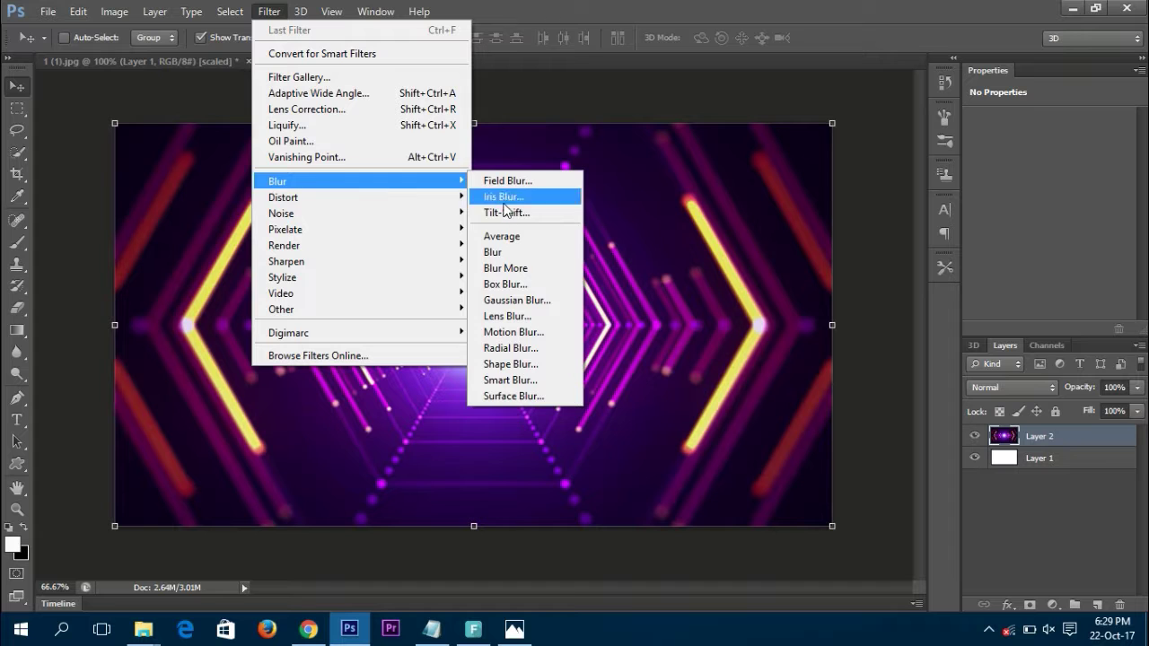
{"action": "left_click", "coordinate": [523, 302]}
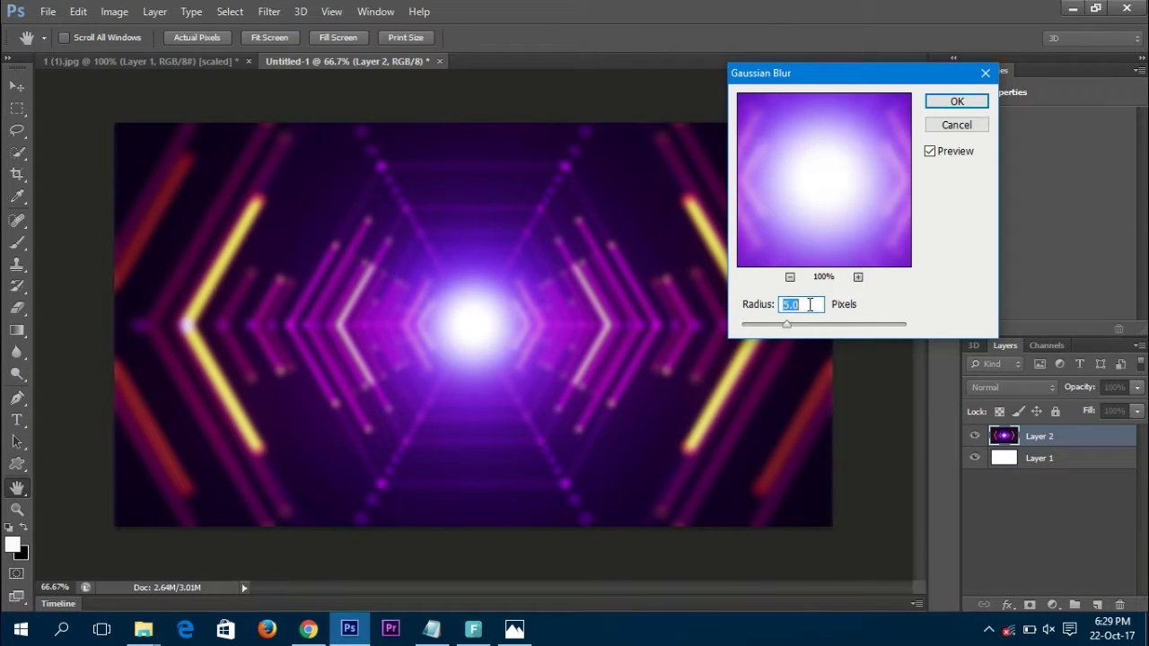
{"action": "left_click", "coordinate": [957, 101]}
{"action": "key", "text": "v"}
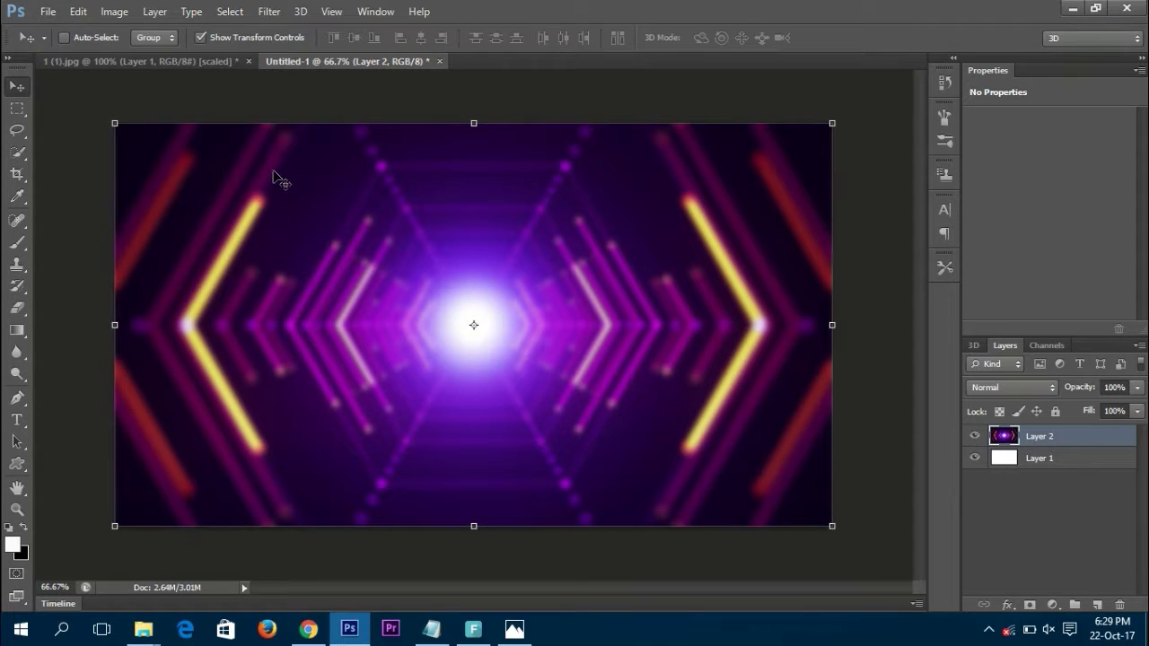
{"action": "key", "text": "ctrl+o"}
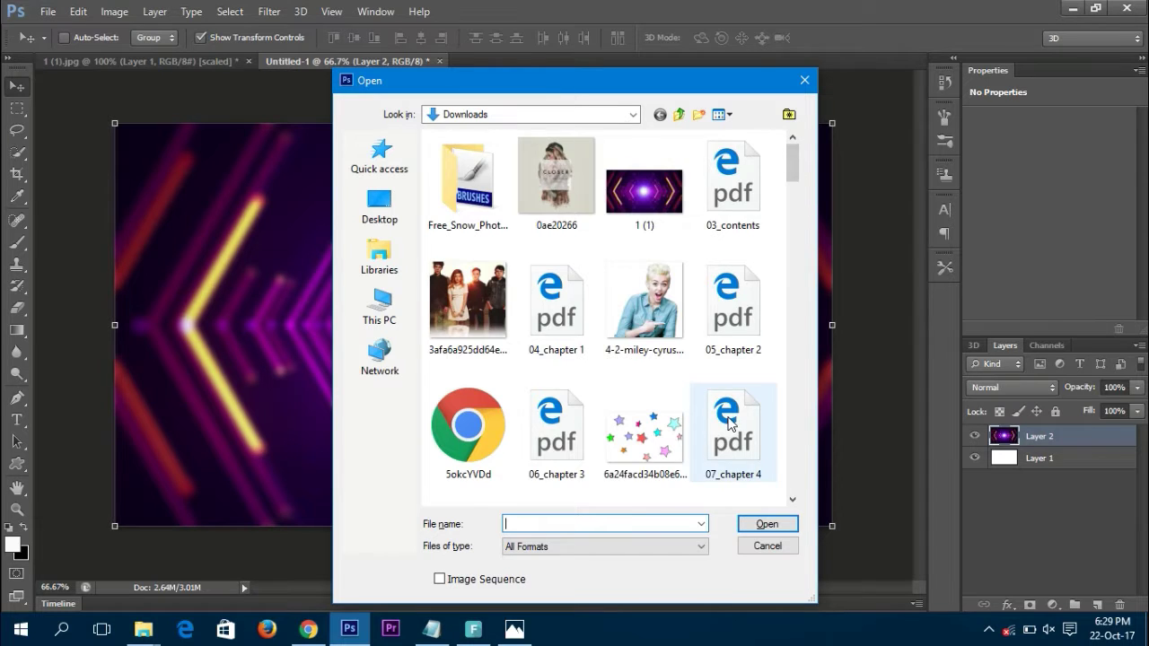
- Open the hand cursor clipart PNG from Downloads
{"action": "scroll", "coordinate": [728, 424], "scroll_direction": "down", "scroll_amount": 6}
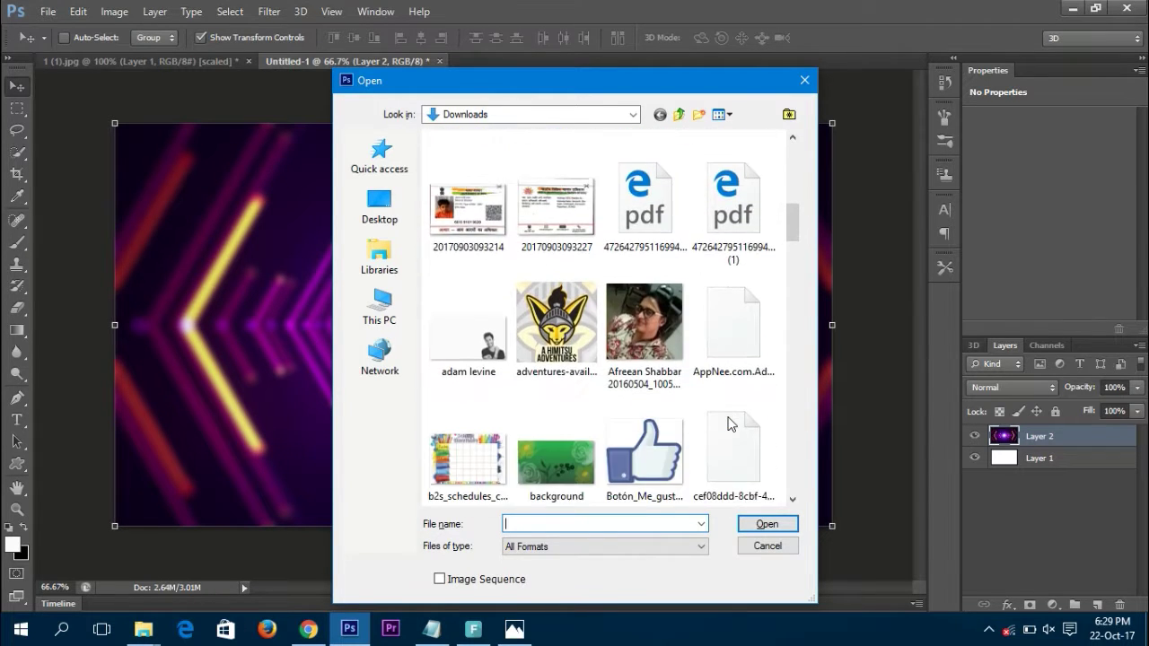
{"action": "scroll", "coordinate": [728, 424], "scroll_direction": "down", "scroll_amount": 4}
{"action": "left_click", "coordinate": [720, 155]}
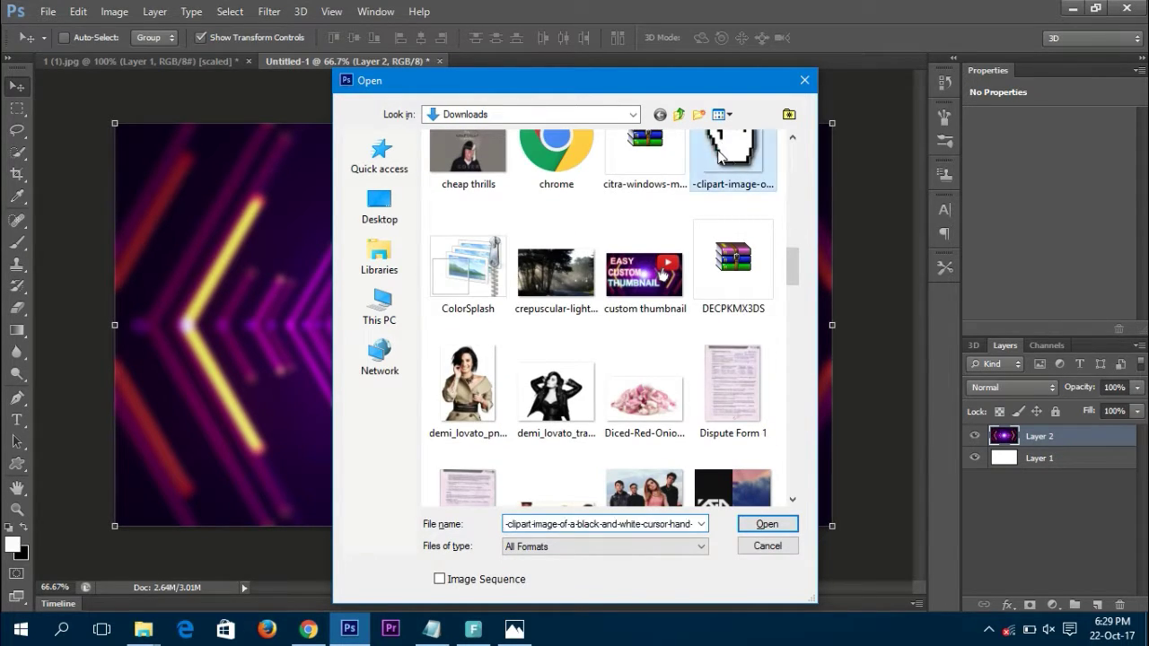
{"action": "double_click", "coordinate": [719, 154]}
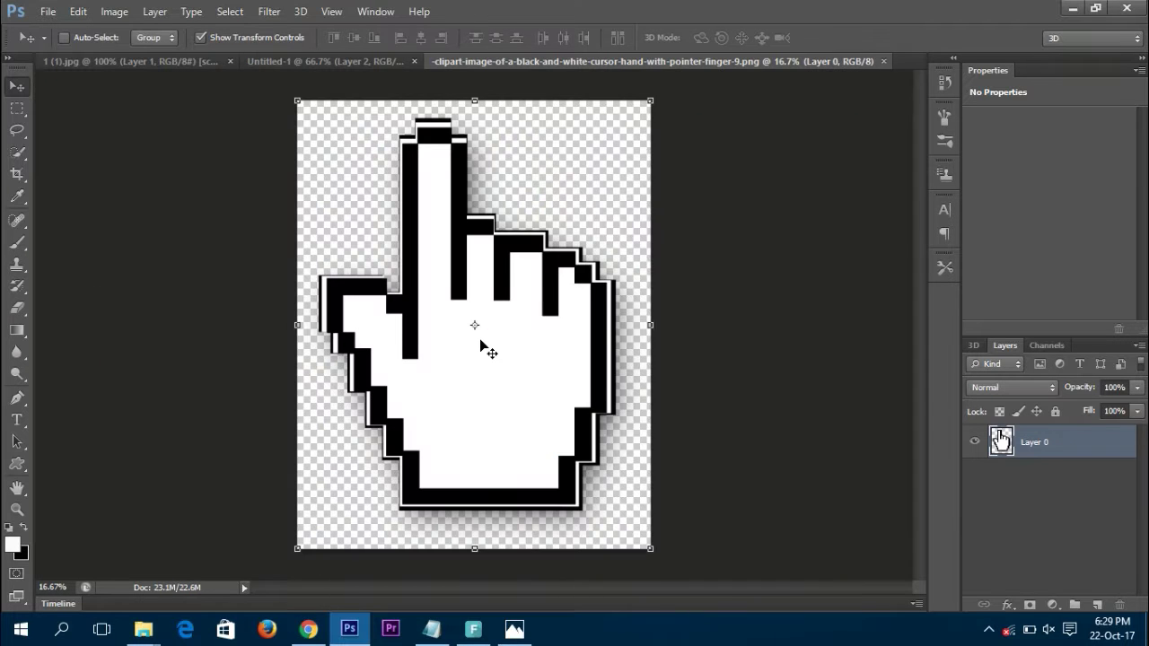
- Open YouTube-icon-400x400.png from Downloads as a separate document
{"action": "key", "text": "ctrl+o"}
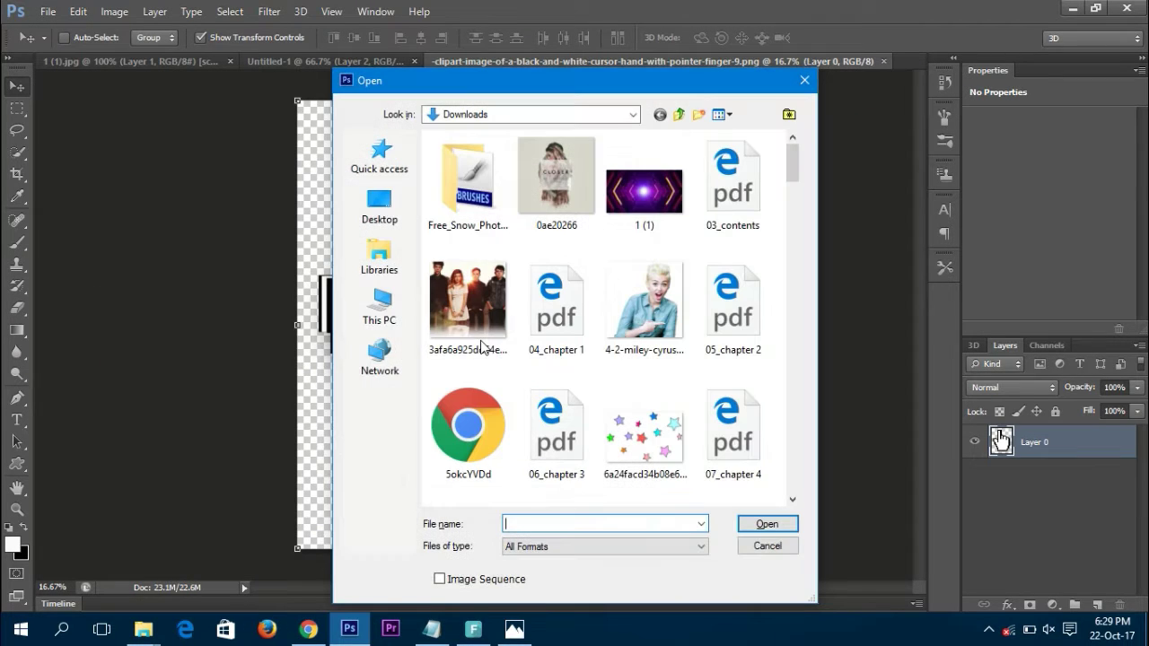
{"action": "scroll", "coordinate": [787, 166], "scroll_direction": "down", "scroll_amount": 5}
{"action": "scroll", "coordinate": [790, 167], "scroll_direction": "up", "scroll_amount": 5}
{"action": "left_click_drag", "start_coordinate": [793, 177], "coordinate": [794, 485]}
{"action": "double_click", "coordinate": [710, 335]}
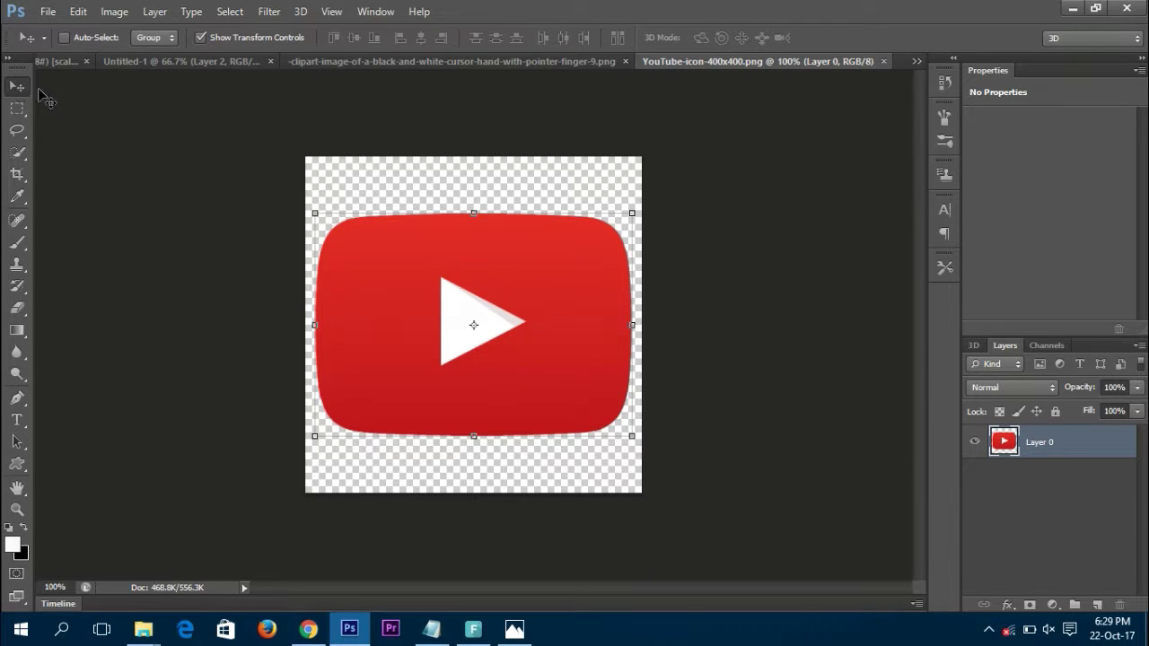
- Move the YouTube icon and the hand cursor image into the Untitled-1 thumbnail
{"action": "left_click", "coordinate": [25, 85]}
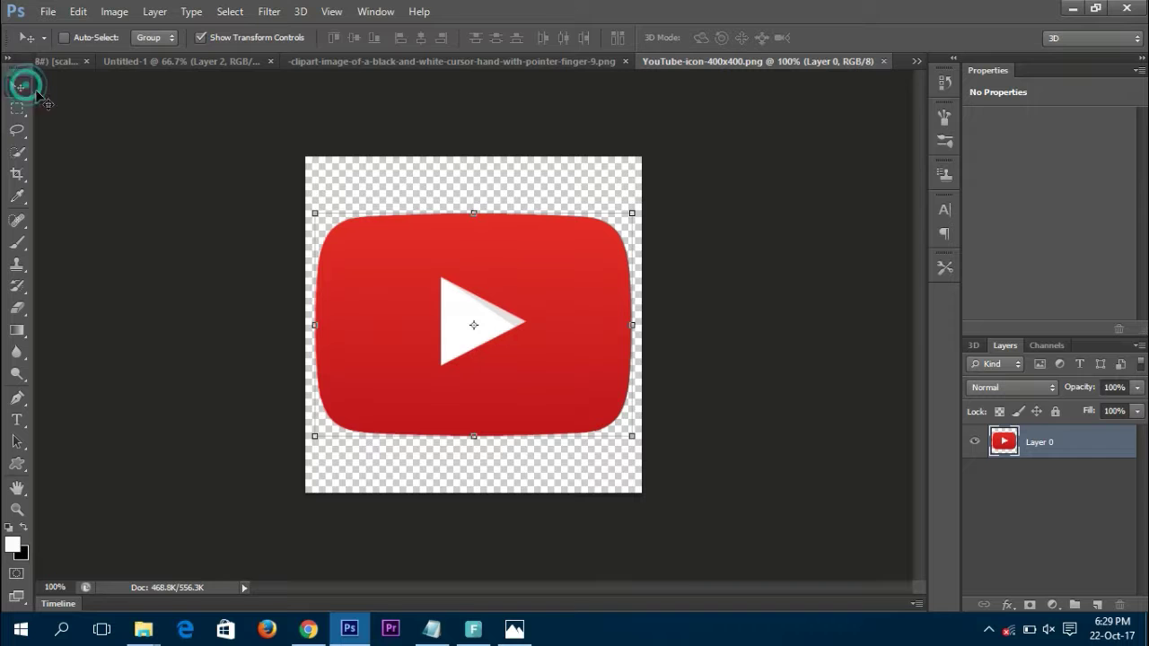
{"action": "left_click_drag", "start_coordinate": [408, 323], "coordinate": [627, 231]}
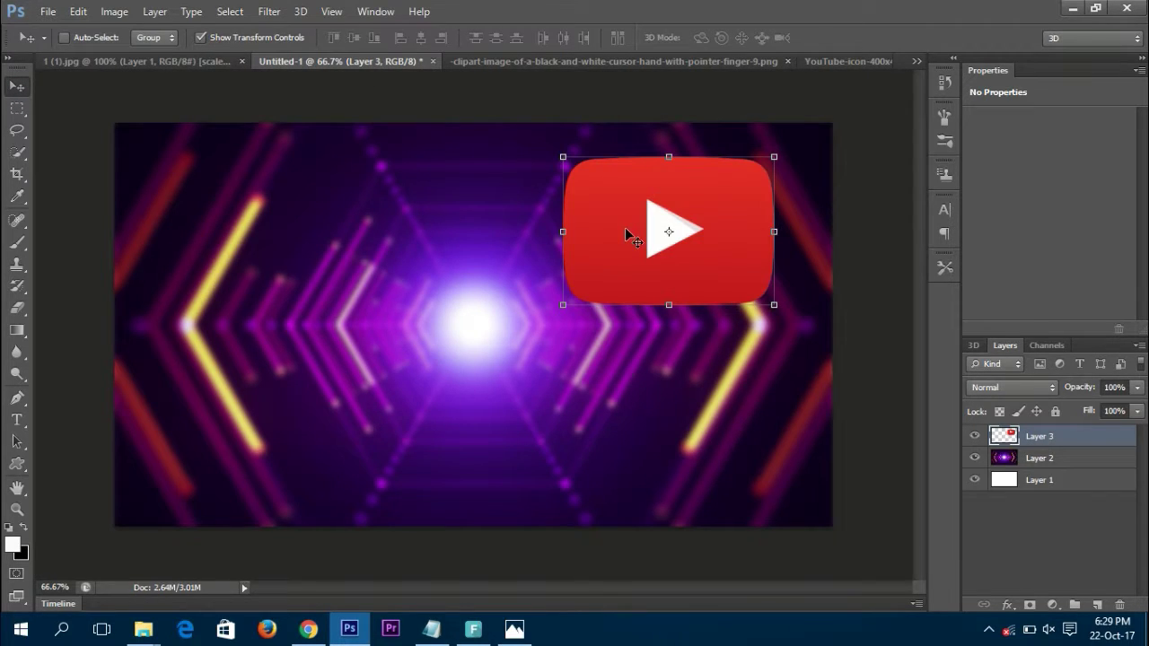
{"action": "left_click", "coordinate": [500, 57]}
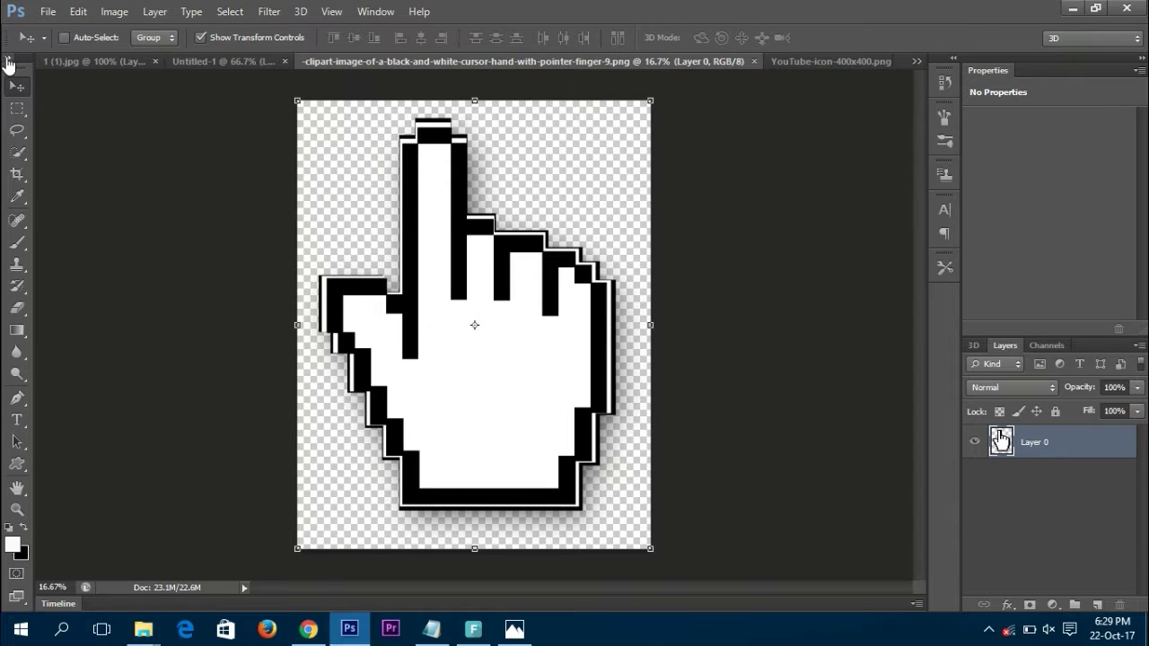
{"action": "left_click_drag", "start_coordinate": [496, 356], "coordinate": [644, 369]}
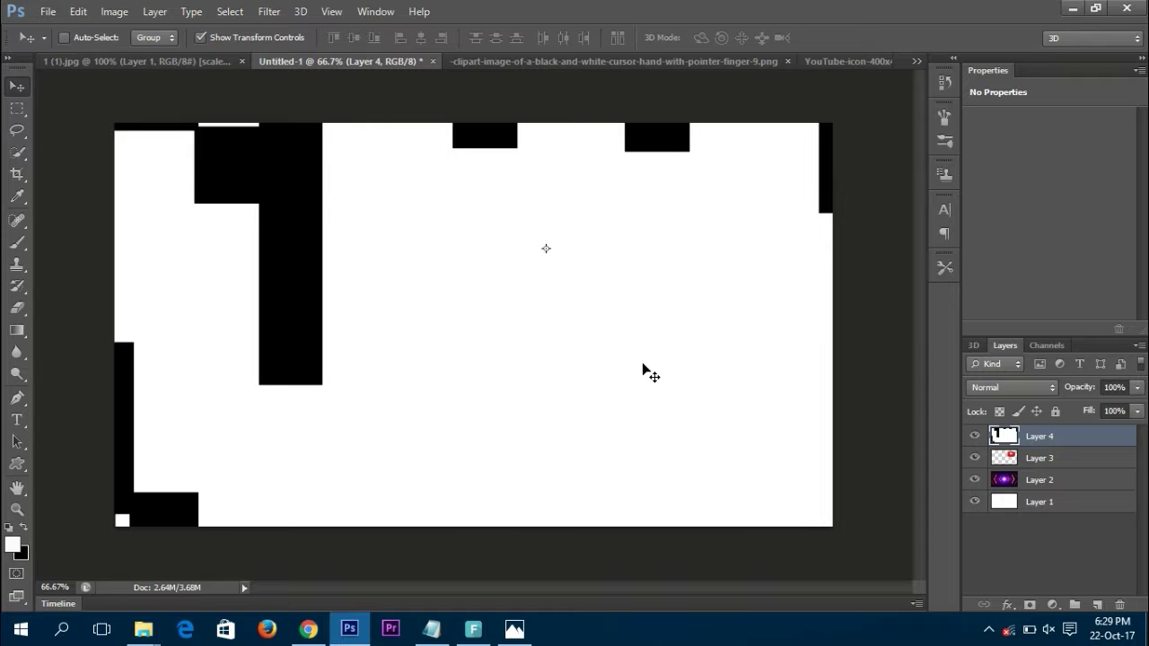
- Zoom out and shrink the oversized hand cursor layer to fit the thumbnail
{"action": "key", "text": "ctrl+minus"}
{"action": "key", "text": "ctrl+minus"}
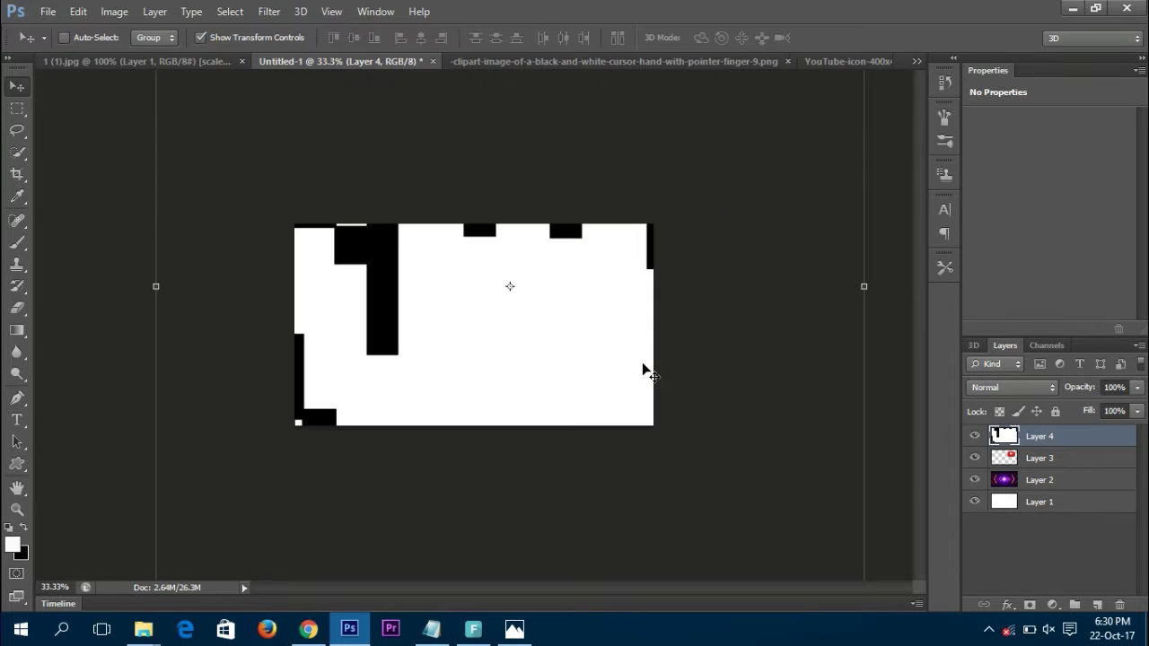
{"action": "key", "text": "ctrl+minus"}
{"action": "key", "text": "ctrl+minus"}
{"action": "key", "text": "ctrl+minus"}
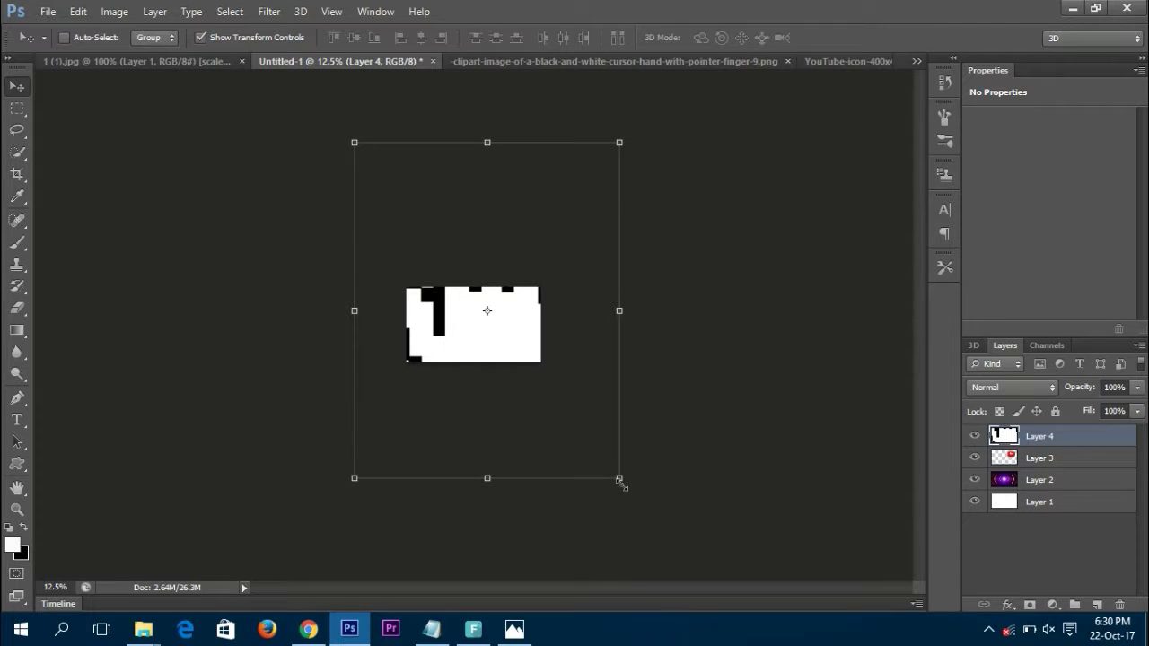
{"action": "left_click_drag", "start_coordinate": [619, 480], "coordinate": [489, 364]}
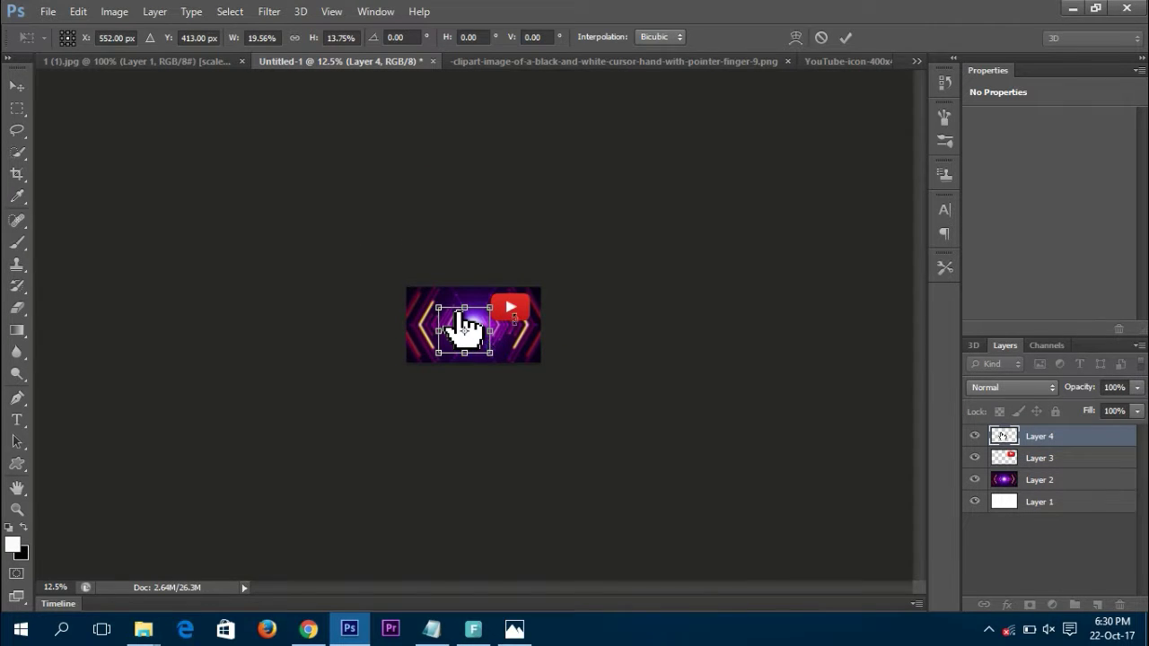
{"action": "left_click", "coordinate": [844, 38]}
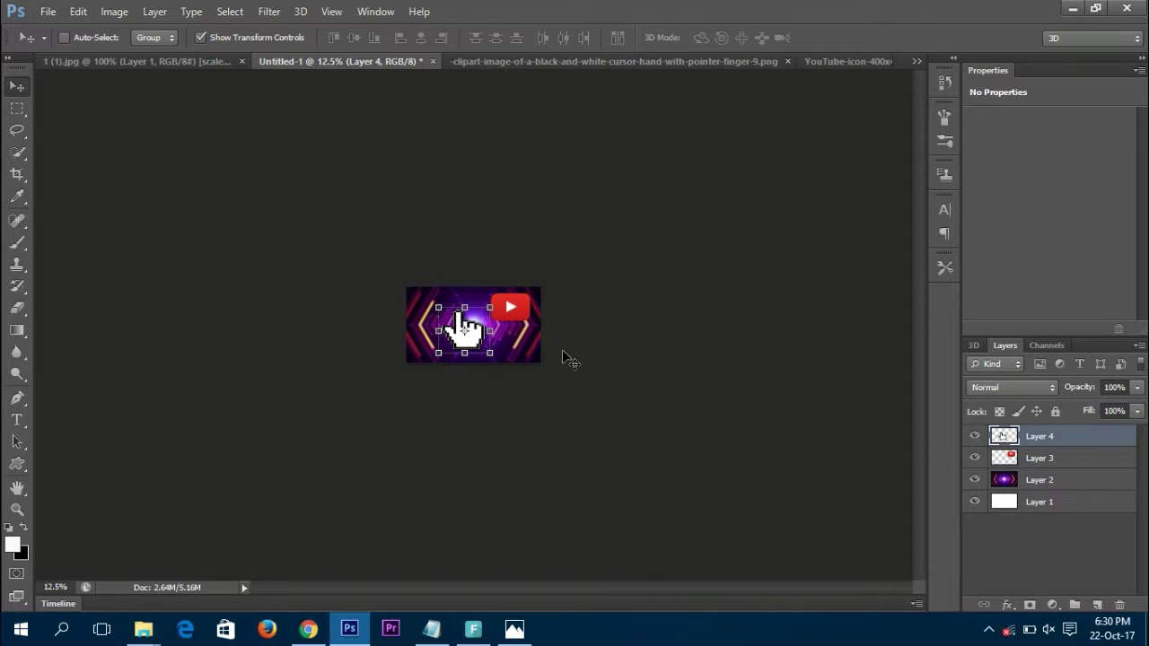
- Rotate the hand about 20°, shrink it, and place it under the YouTube logo pointing up
{"action": "key", "text": "ctrl+plus"}
{"action": "key", "text": "ctrl+plus"}
{"action": "key", "text": "ctrl+plus"}
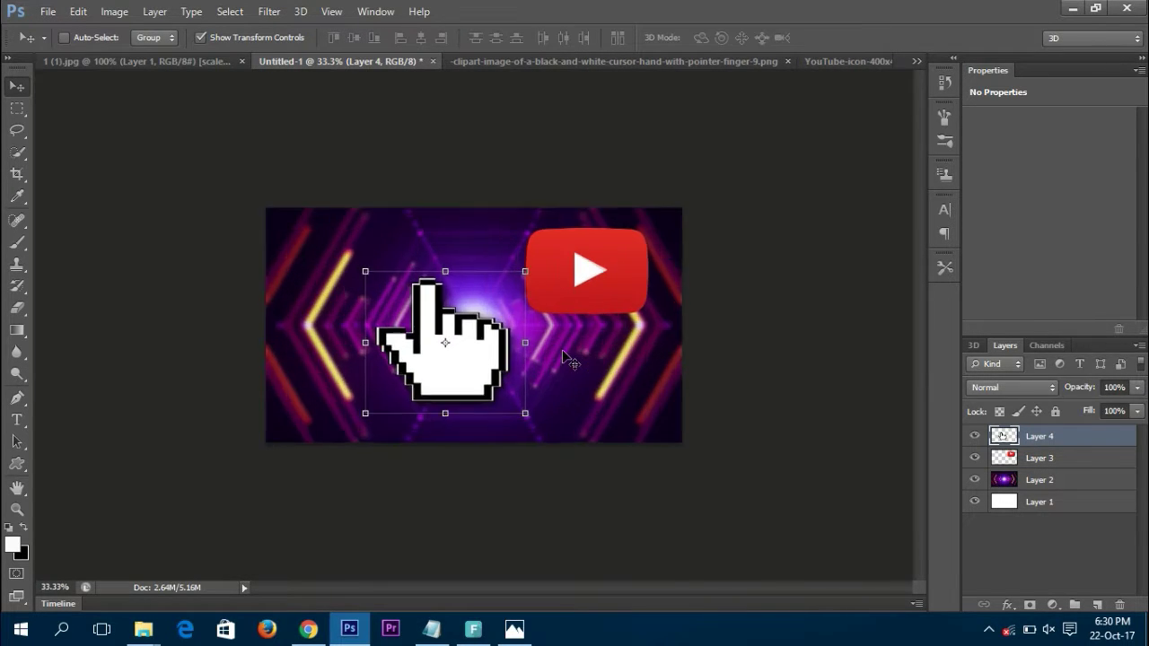
{"action": "key", "text": "ctrl+plus"}
{"action": "key", "text": "ctrl+plus"}
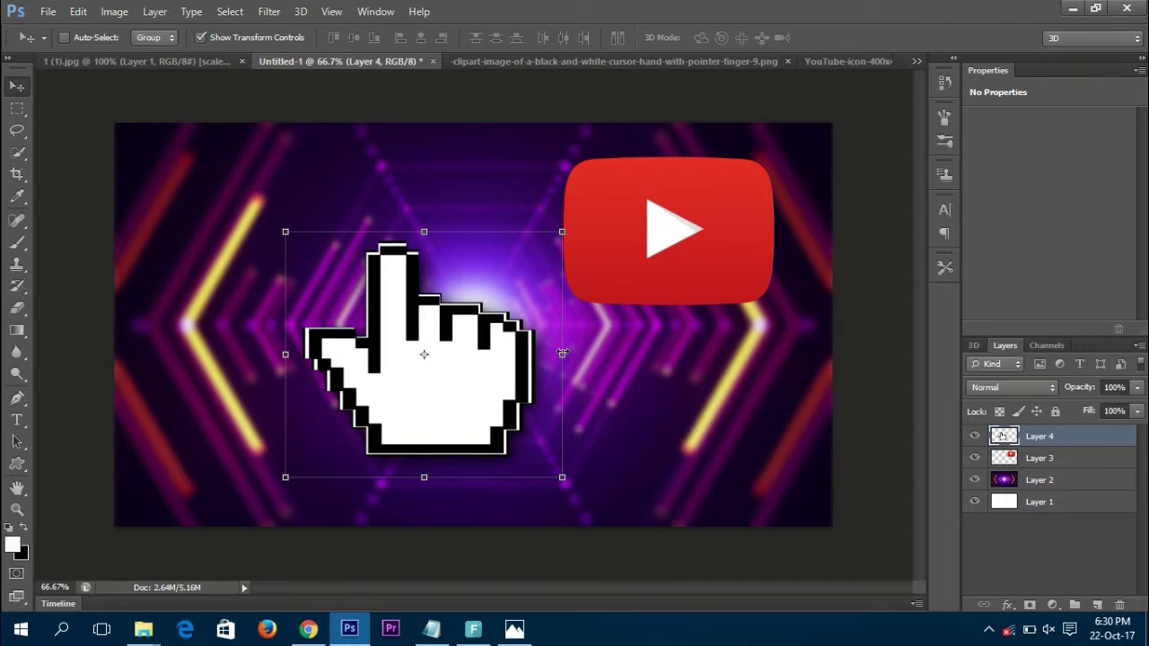
{"action": "left_click_drag", "start_coordinate": [574, 214], "coordinate": [617, 294]}
{"action": "left_click_drag", "start_coordinate": [500, 521], "coordinate": [416, 430]}
{"action": "left_click_drag", "start_coordinate": [409, 335], "coordinate": [653, 388]}
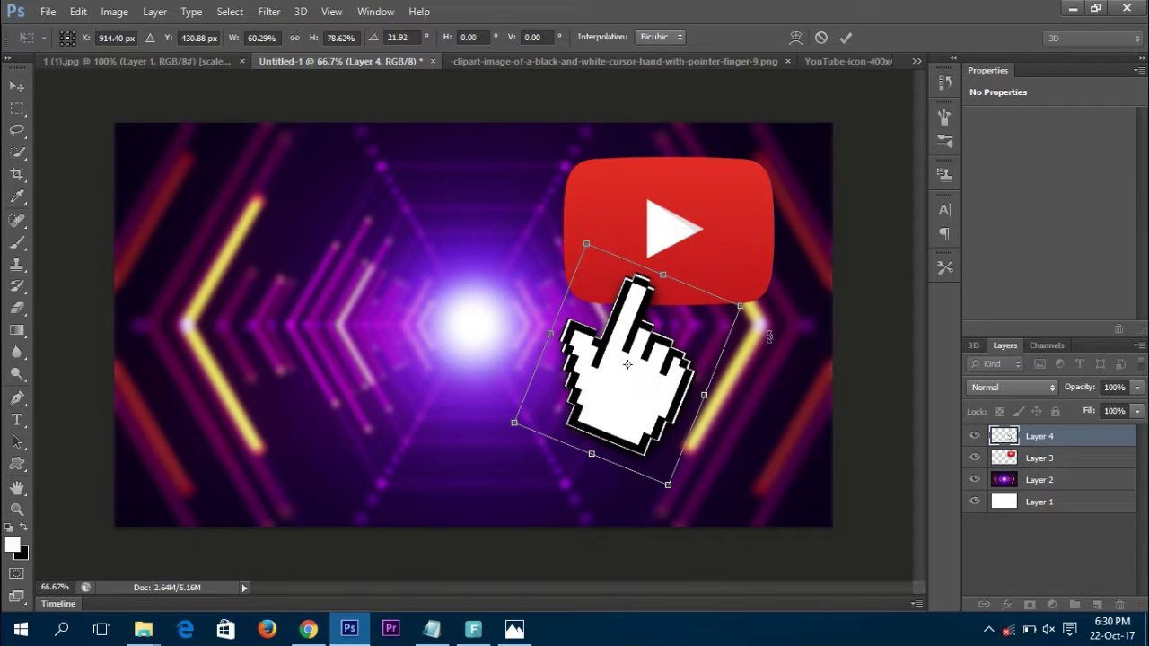
{"action": "left_click_drag", "start_coordinate": [772, 310], "coordinate": [770, 303]}
{"action": "left_click_drag", "start_coordinate": [769, 310], "coordinate": [766, 306]}
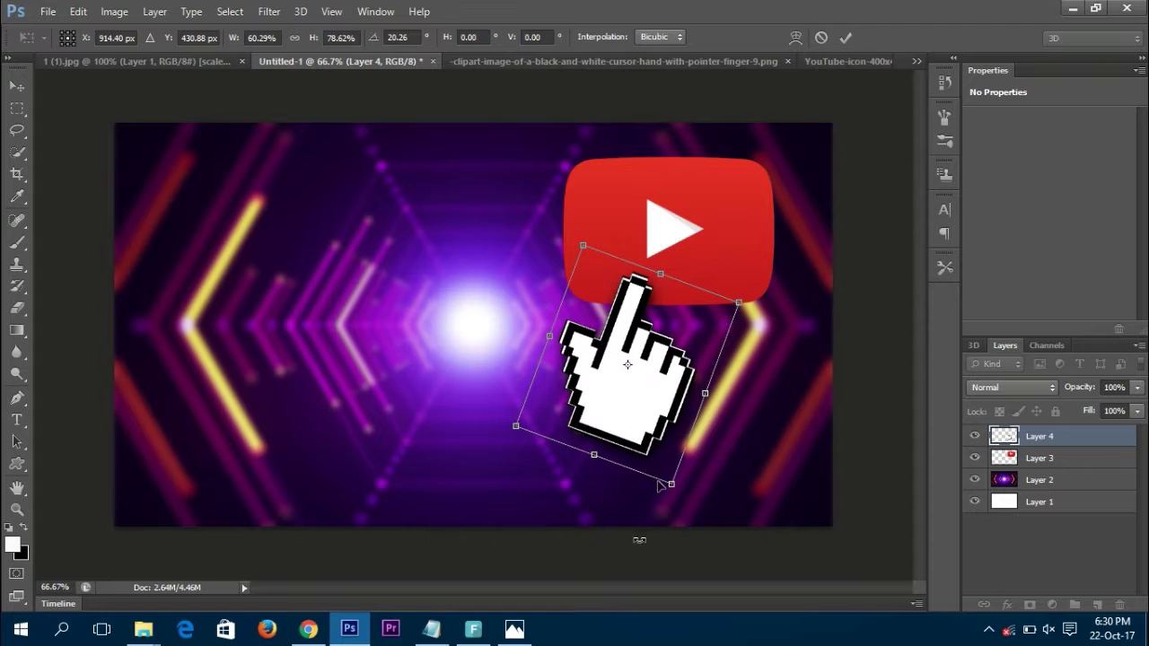
{"action": "left_click", "coordinate": [846, 38]}
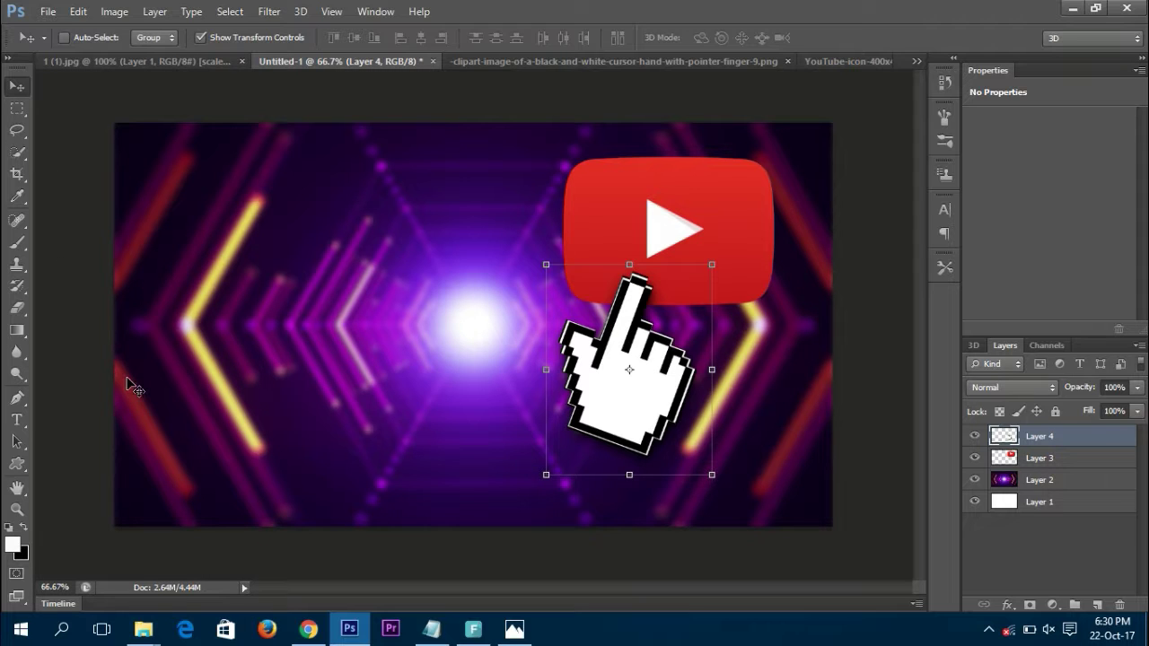
- Add the text EASY at the thumbnail's upper left
{"action": "left_click", "coordinate": [17, 420]}
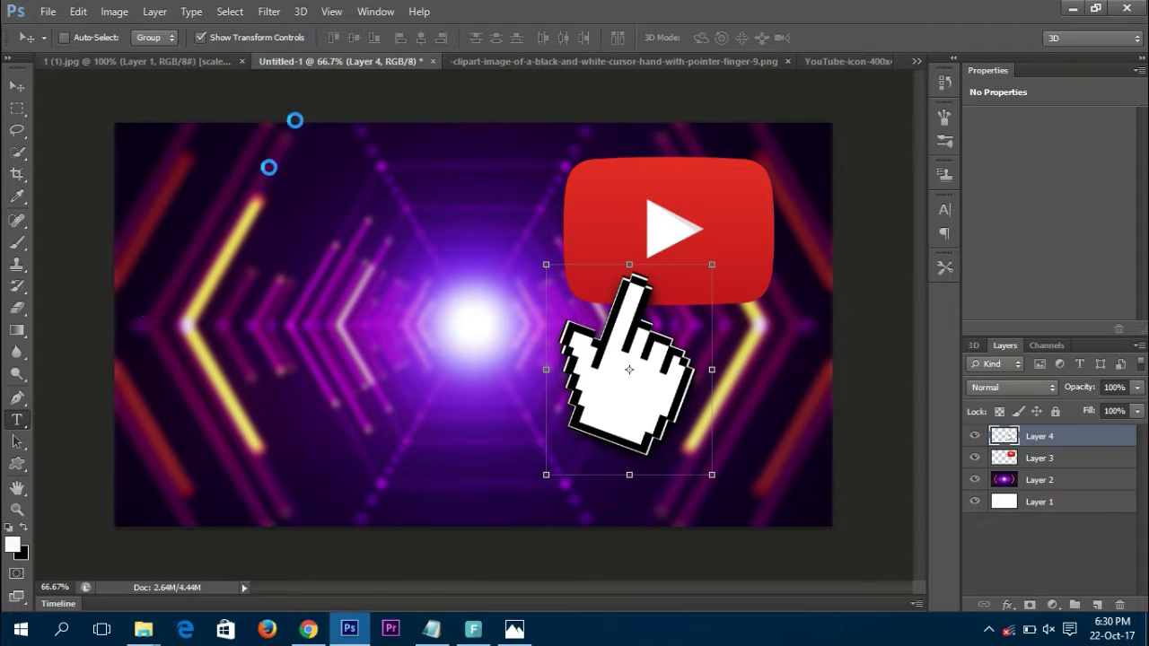
{"action": "left_click", "coordinate": [147, 216]}
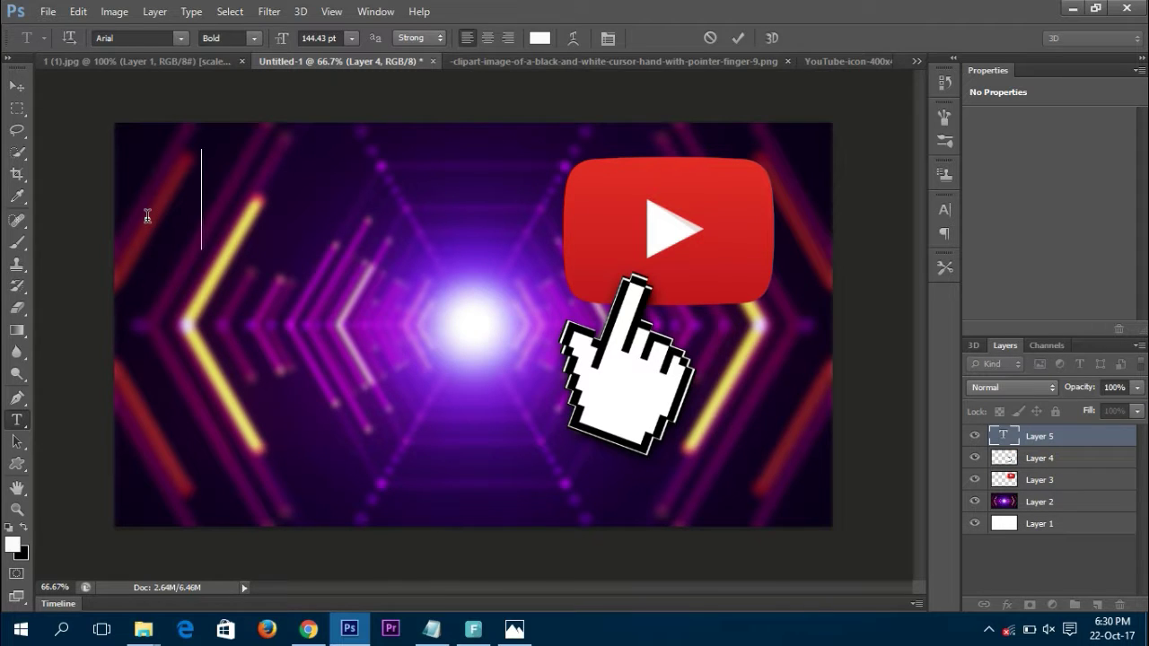
{"action": "type", "text": "EASY"}
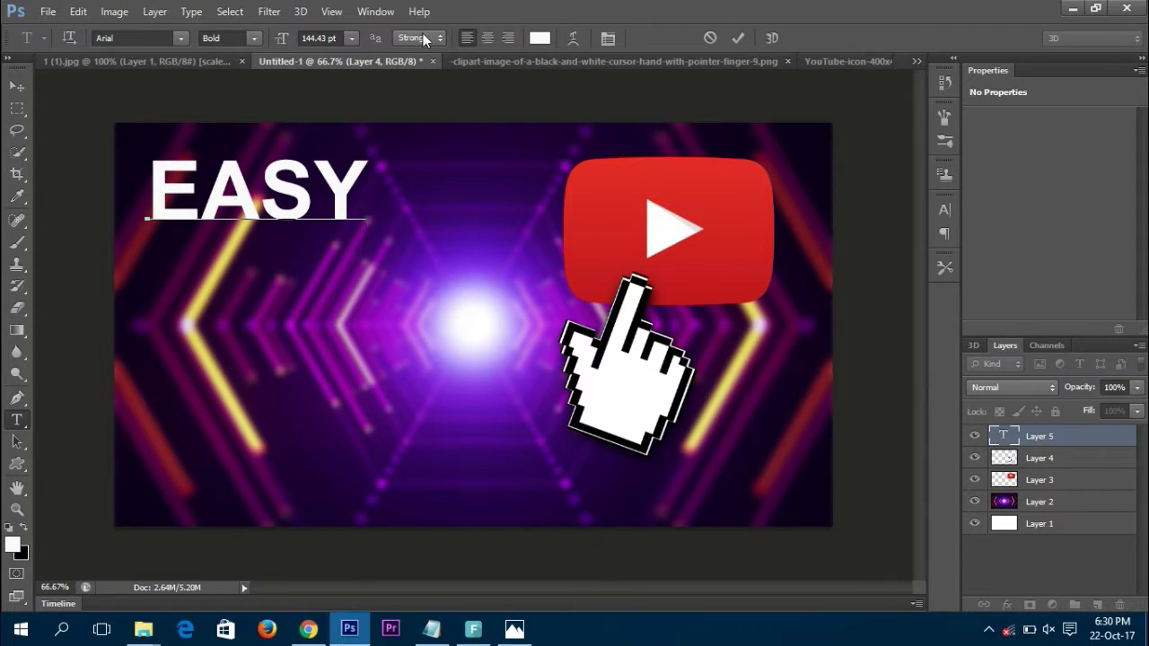
{"action": "left_click", "coordinate": [738, 37]}
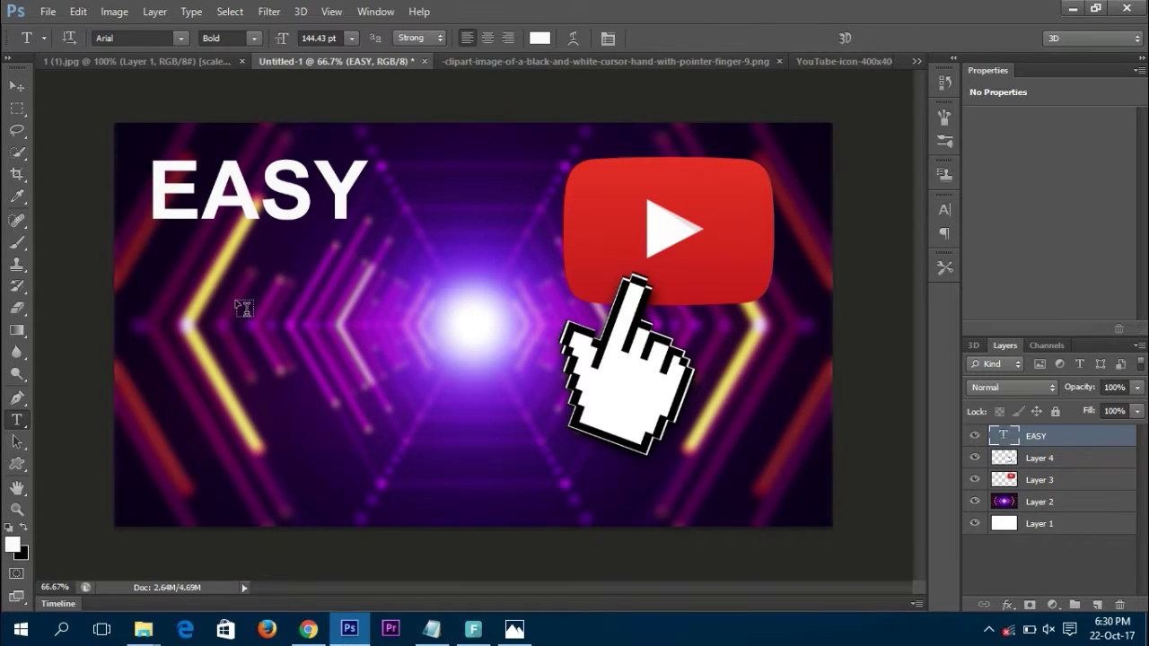
- Add CUSTOM and THUMBNAIL as two more text lines stacked below EASY
{"action": "left_click", "coordinate": [212, 308]}
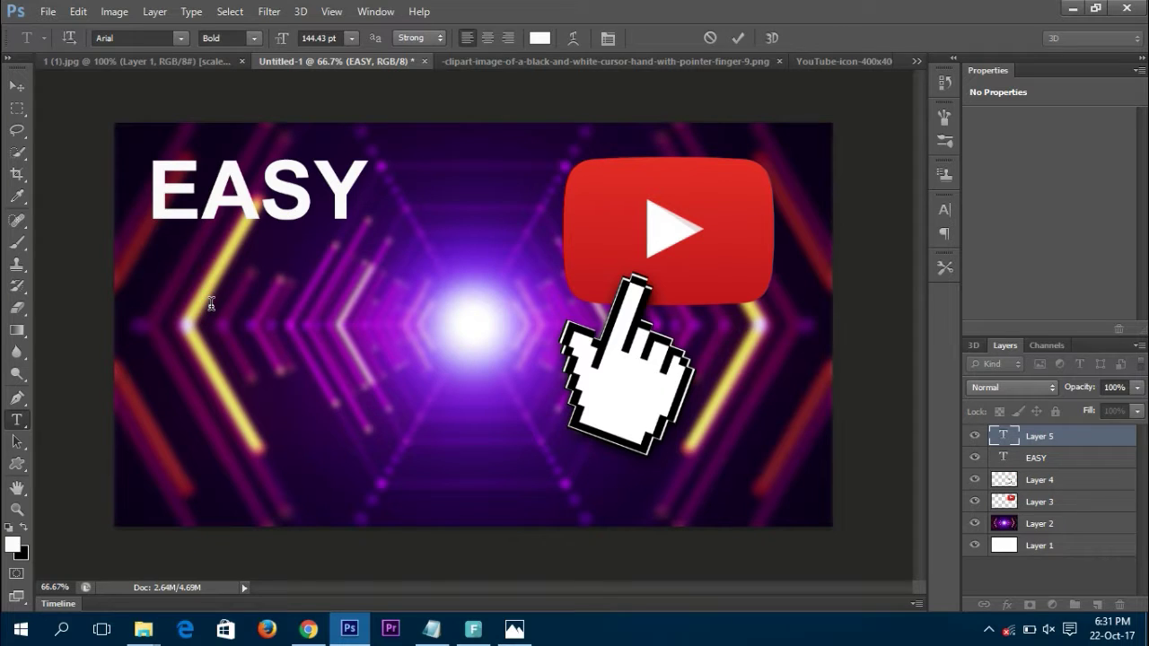
{"action": "type", "text": "CUSTOM"}
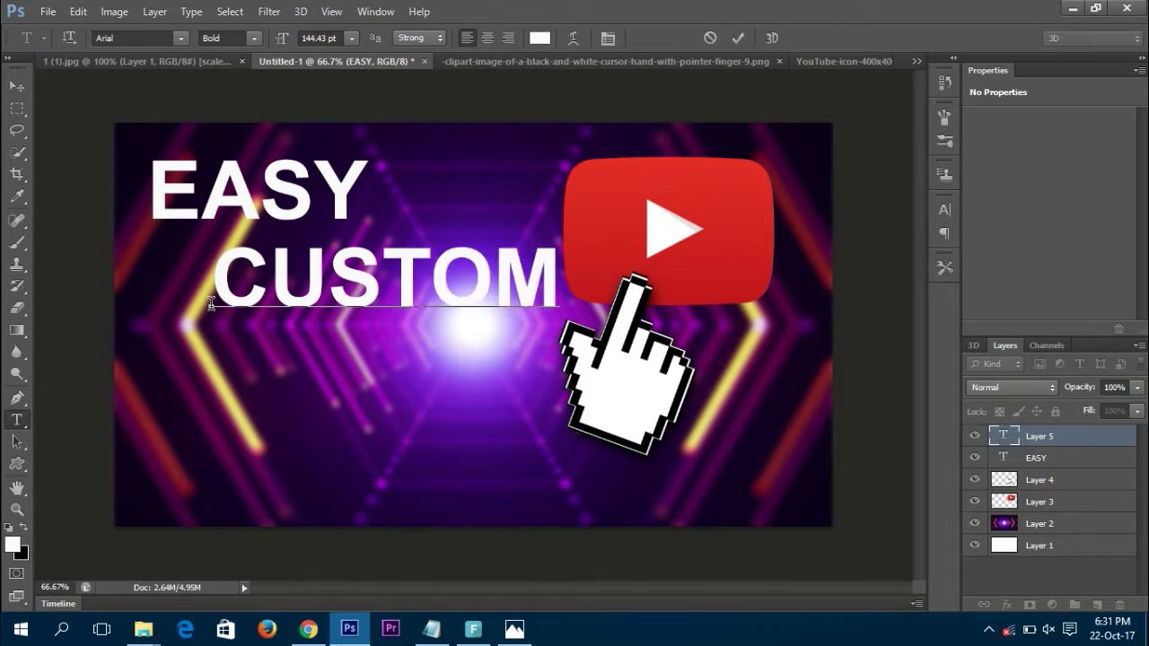
{"action": "left_click", "coordinate": [738, 38]}
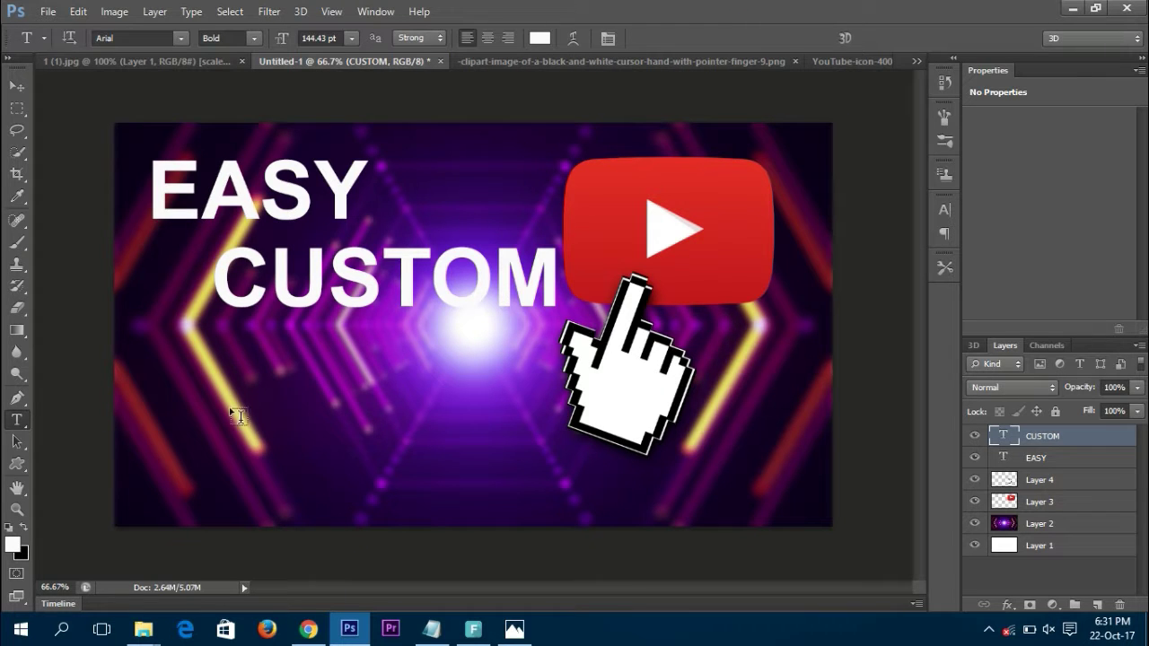
{"action": "left_click", "coordinate": [181, 416]}
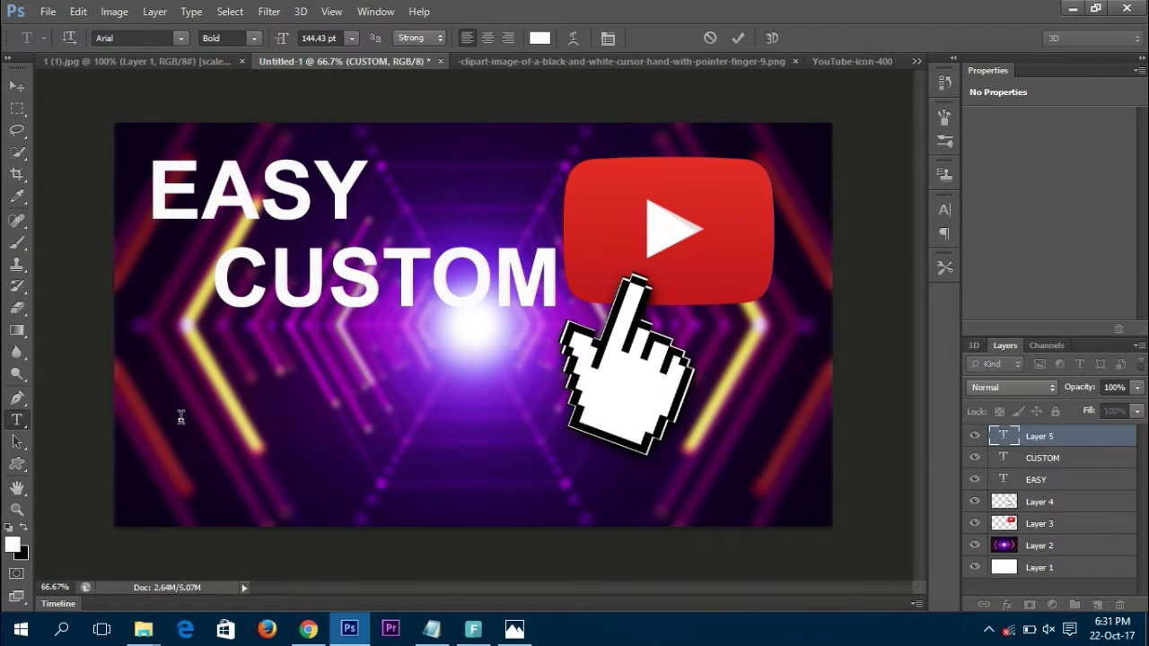
{"action": "type", "text": "THUMB"}
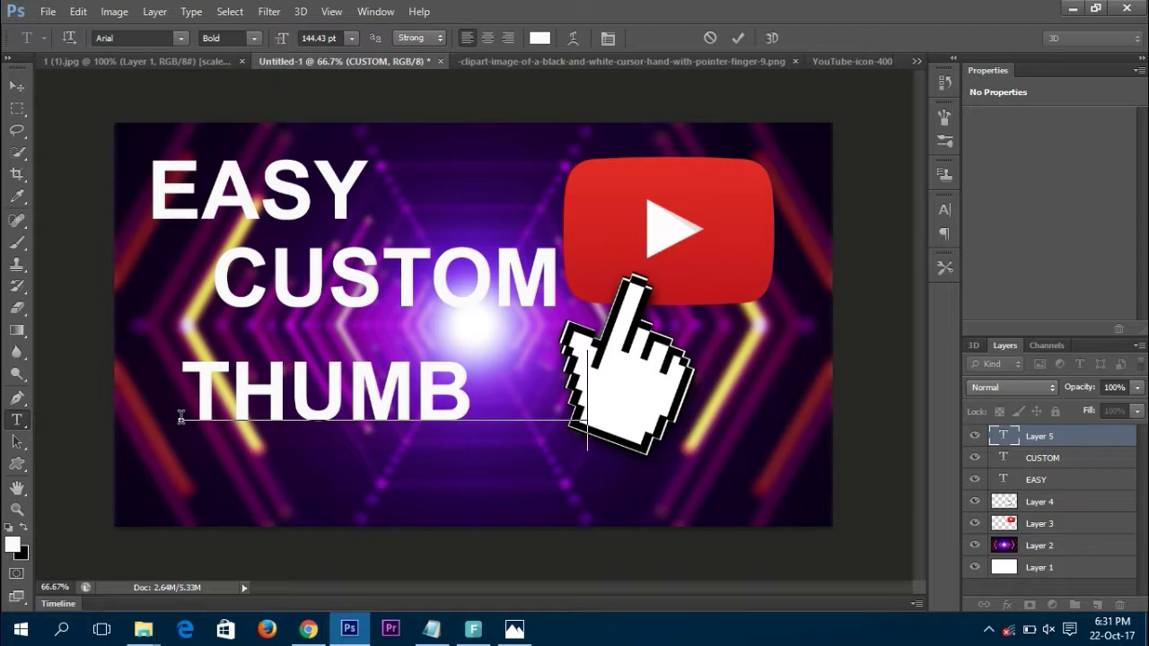
{"action": "type", "text": "NAIL"}
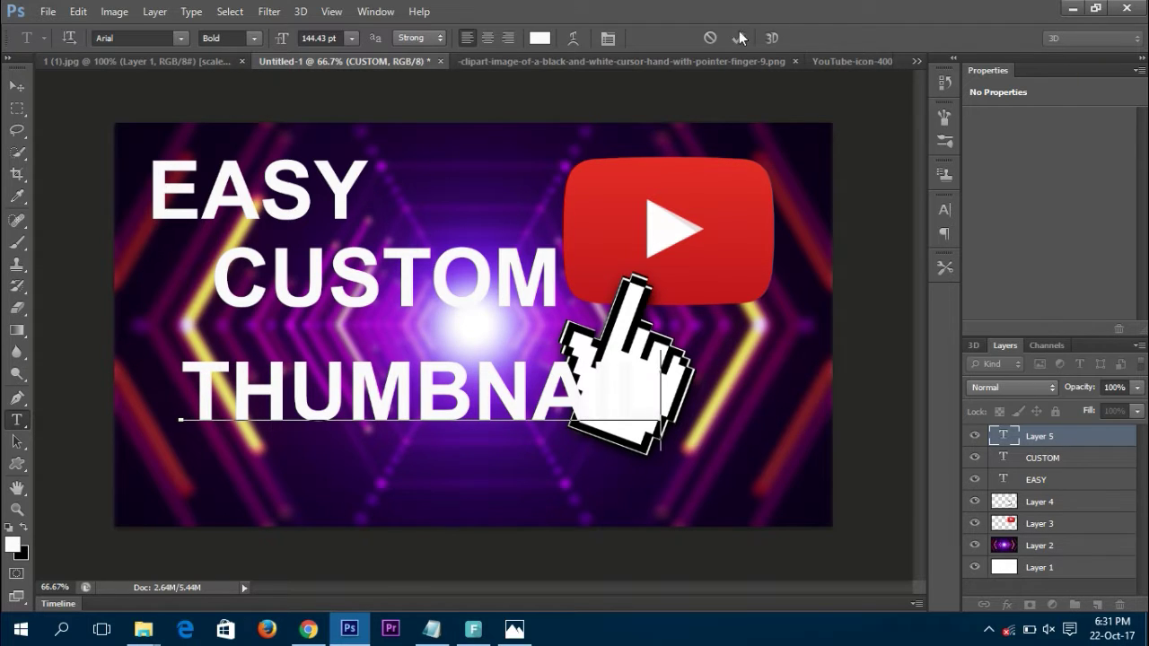
{"action": "left_click", "coordinate": [740, 38]}
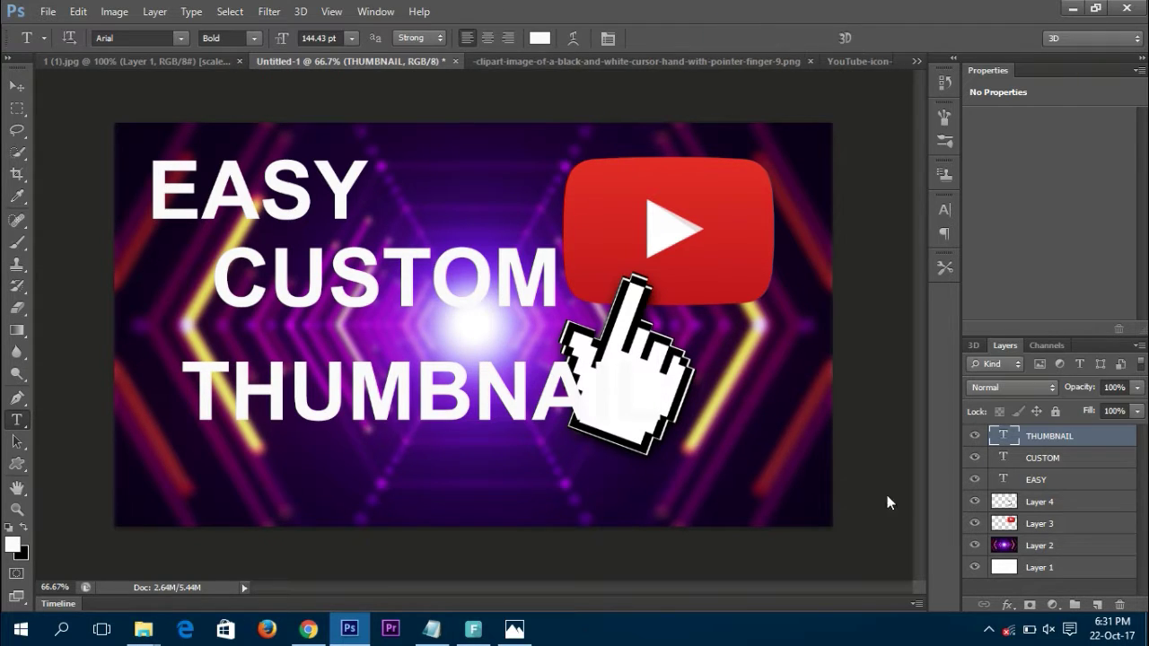
- Move THUMBNAIL lower and left, and shift the hand cursor up and right
{"action": "left_click", "coordinate": [17, 86]}
{"action": "left_click_drag", "start_coordinate": [549, 414], "coordinate": [490, 473]}
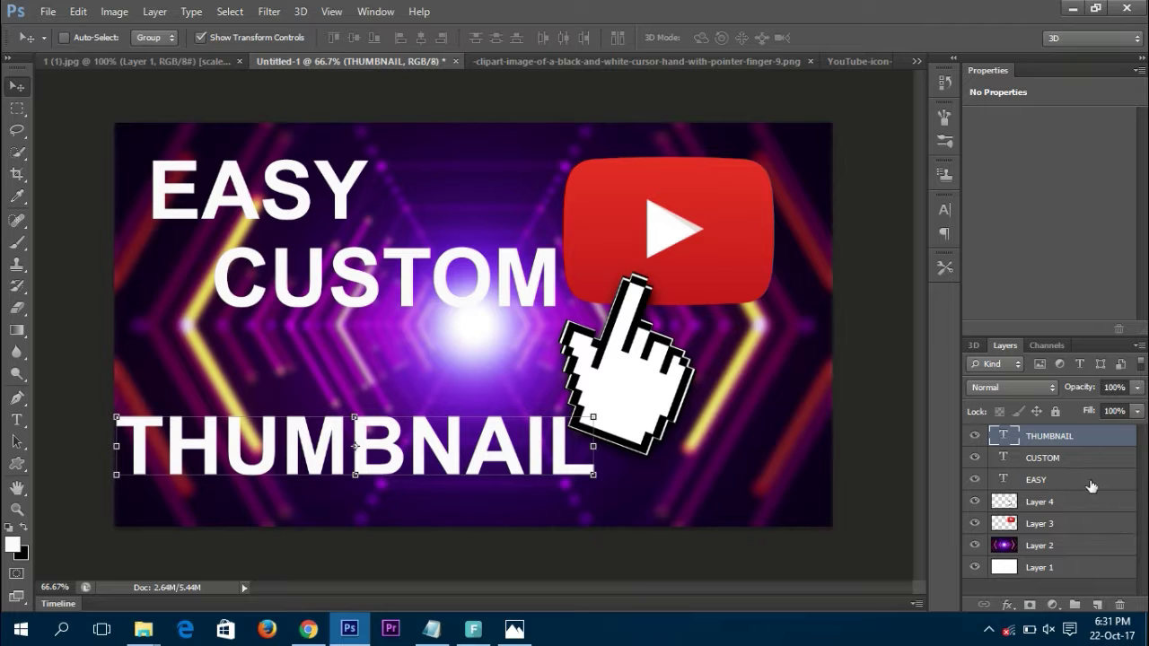
{"action": "left_click", "coordinate": [1046, 509]}
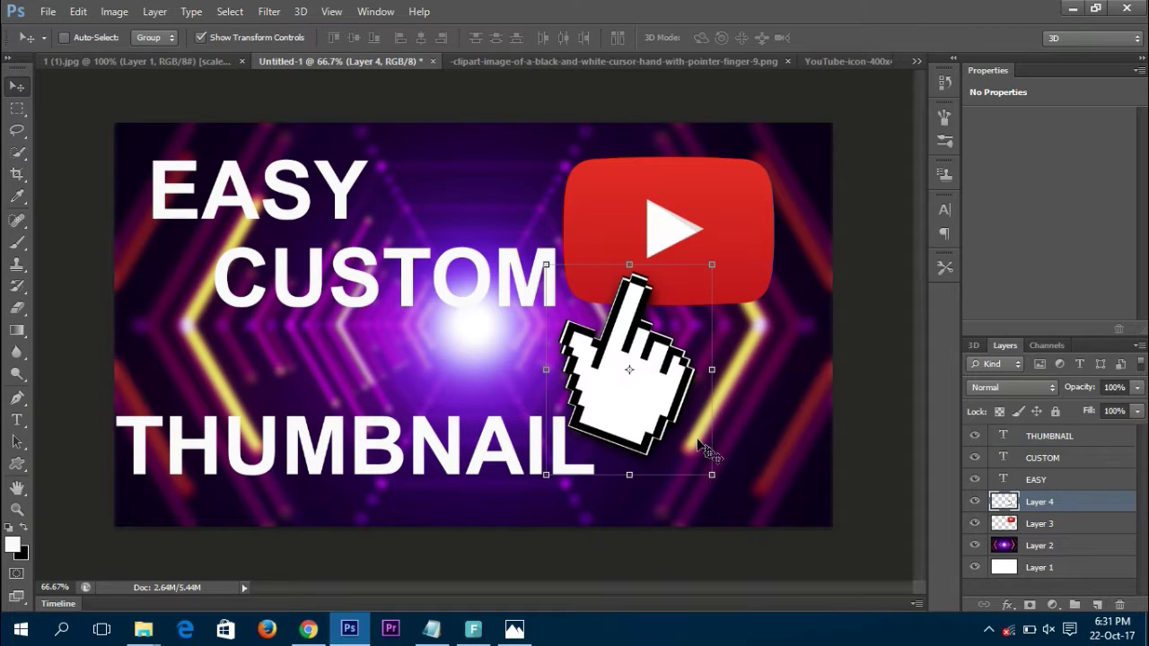
{"action": "left_click_drag", "start_coordinate": [659, 424], "coordinate": [698, 415]}
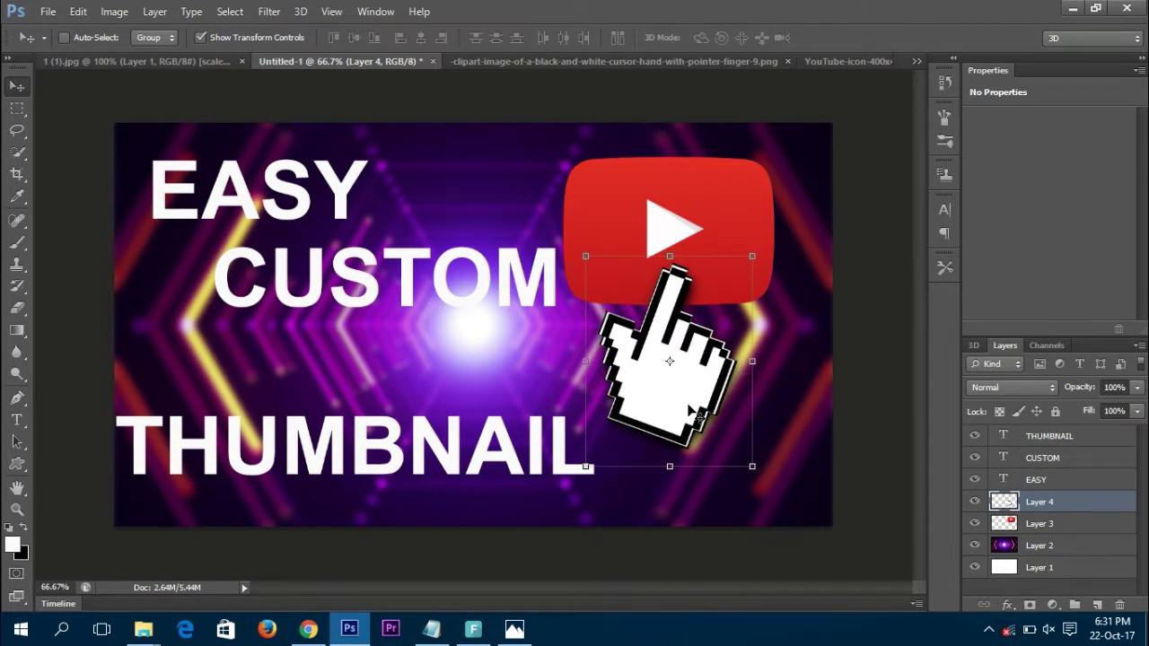
- Nudge THUMBNAIL slightly right and up, then move CUSTOM left and down
{"action": "left_click", "coordinate": [1028, 437]}
{"action": "left_click_drag", "start_coordinate": [417, 455], "coordinate": [431, 446]}
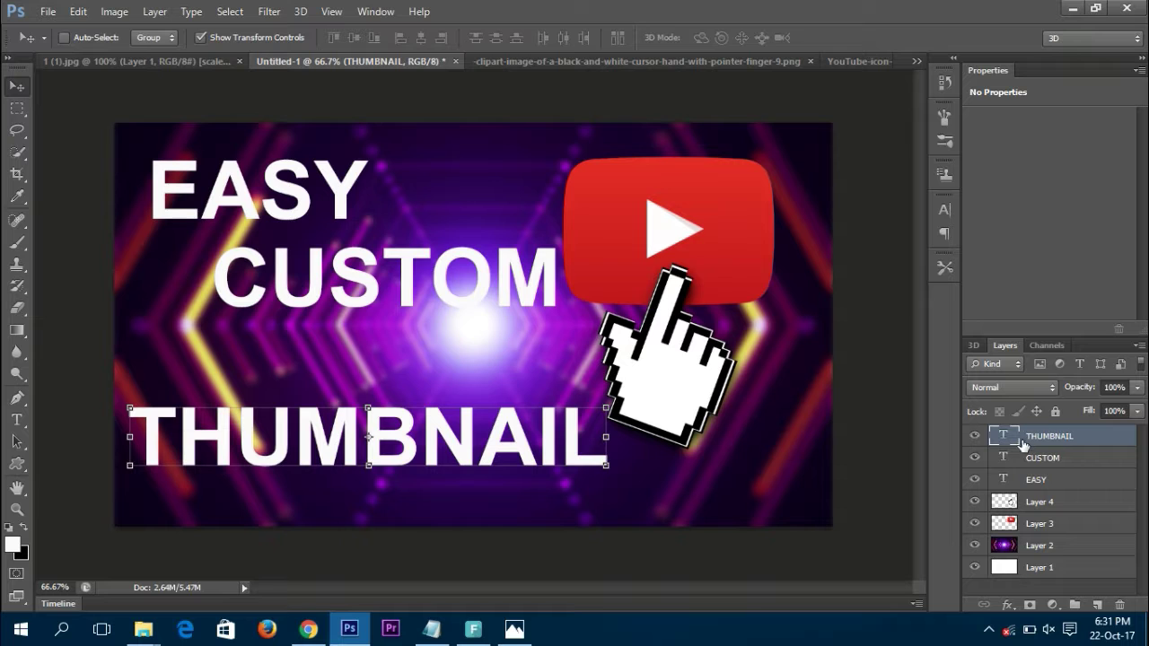
{"action": "left_click", "coordinate": [1021, 459]}
{"action": "left_click_drag", "start_coordinate": [448, 284], "coordinate": [437, 344]}
- Commit the narrowed CUSTOM transform and move THUMBNAIL up closer to CUSTOM
{"action": "left_click", "coordinate": [1058, 436]}
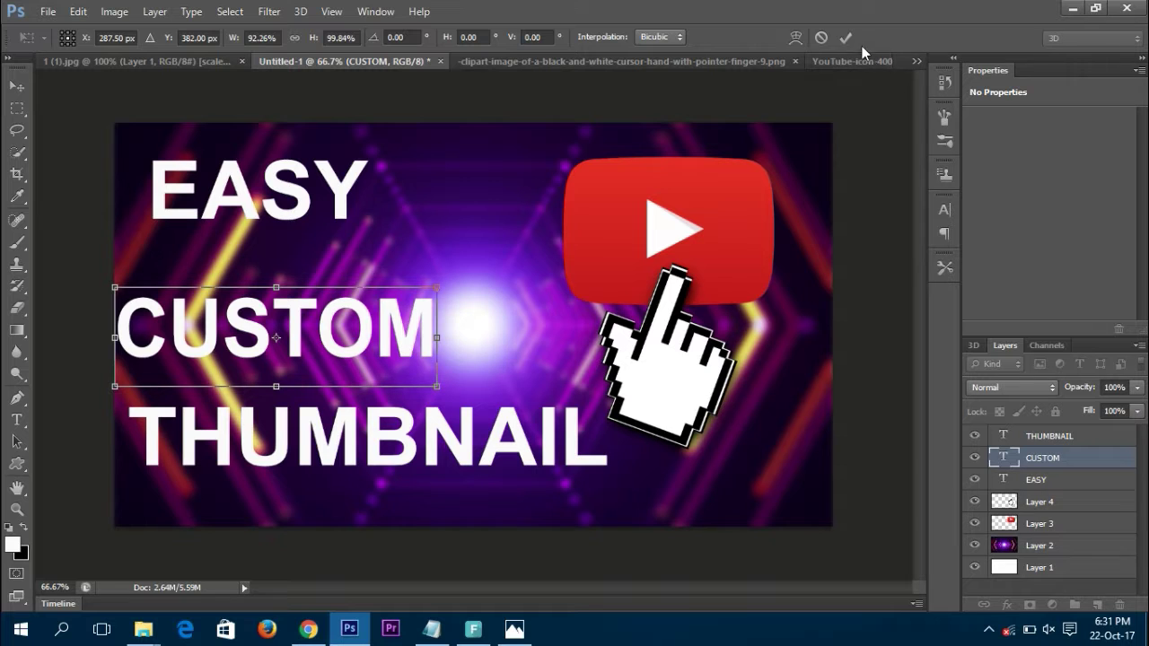
{"action": "left_click", "coordinate": [846, 38]}
{"action": "left_click", "coordinate": [1028, 436]}
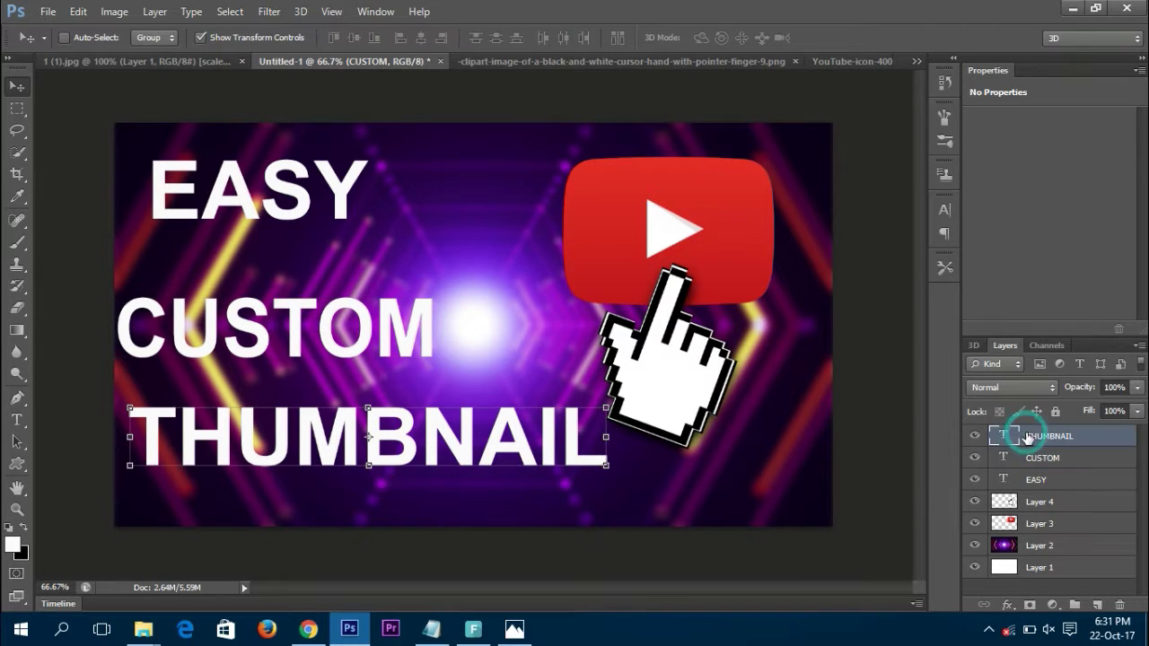
{"action": "left_click_drag", "start_coordinate": [539, 431], "coordinate": [537, 410]}
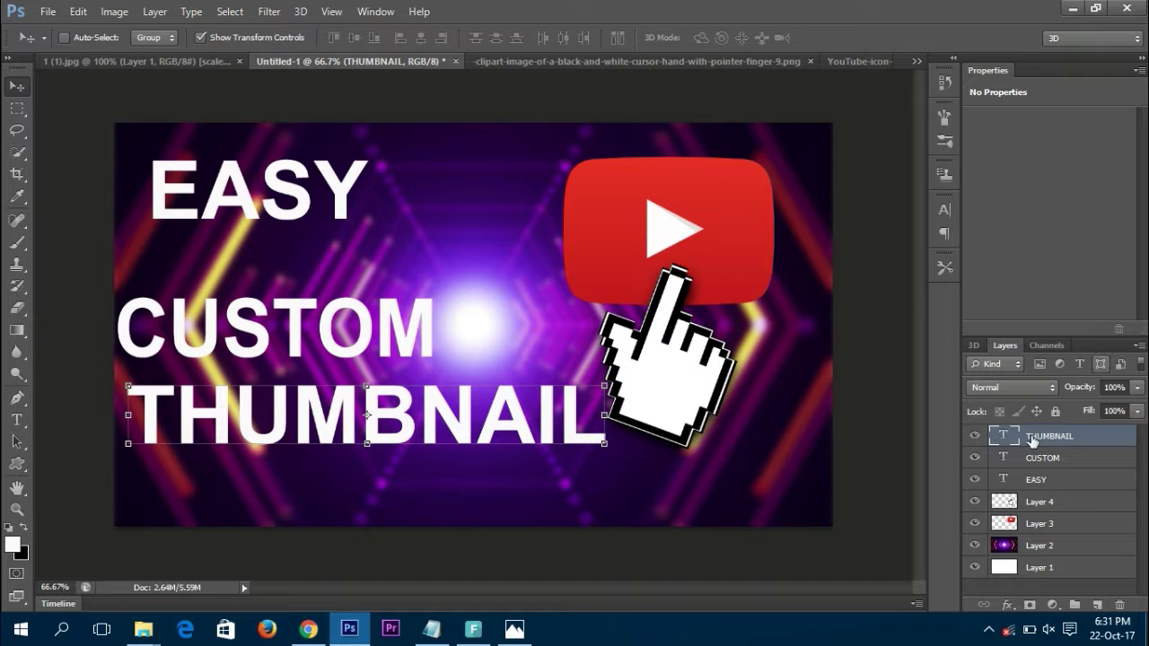
- Move EASY down toward CUSTOM and nudge CUSTOM slightly up and into place
{"action": "left_click", "coordinate": [1035, 480]}
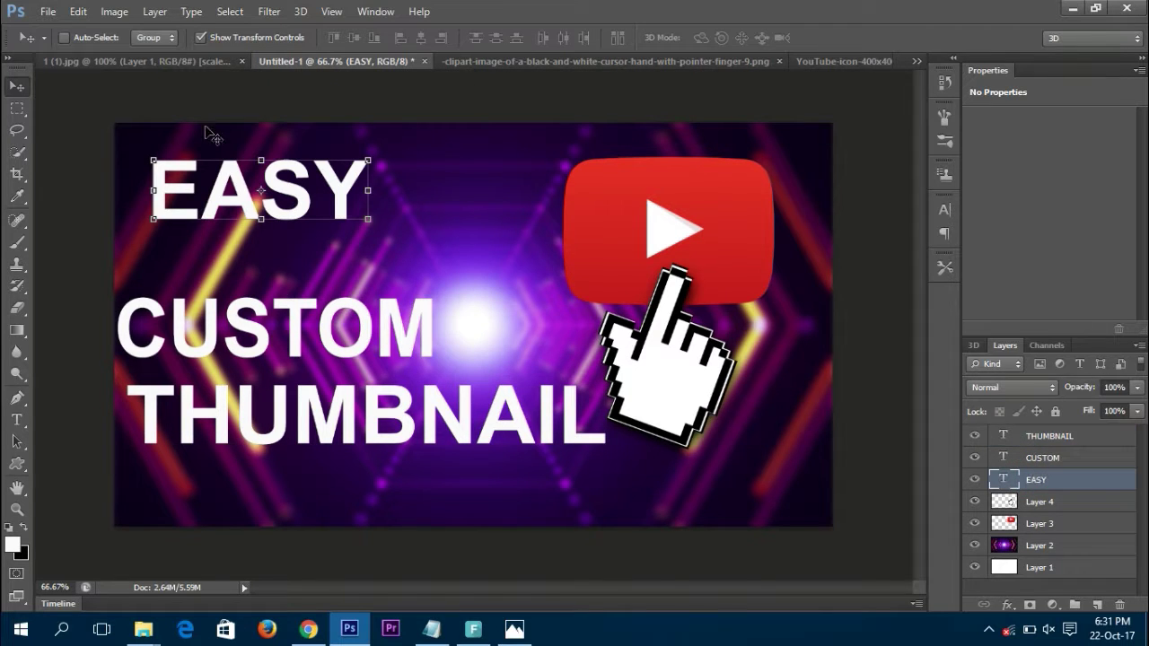
{"action": "left_click_drag", "start_coordinate": [302, 189], "coordinate": [322, 230]}
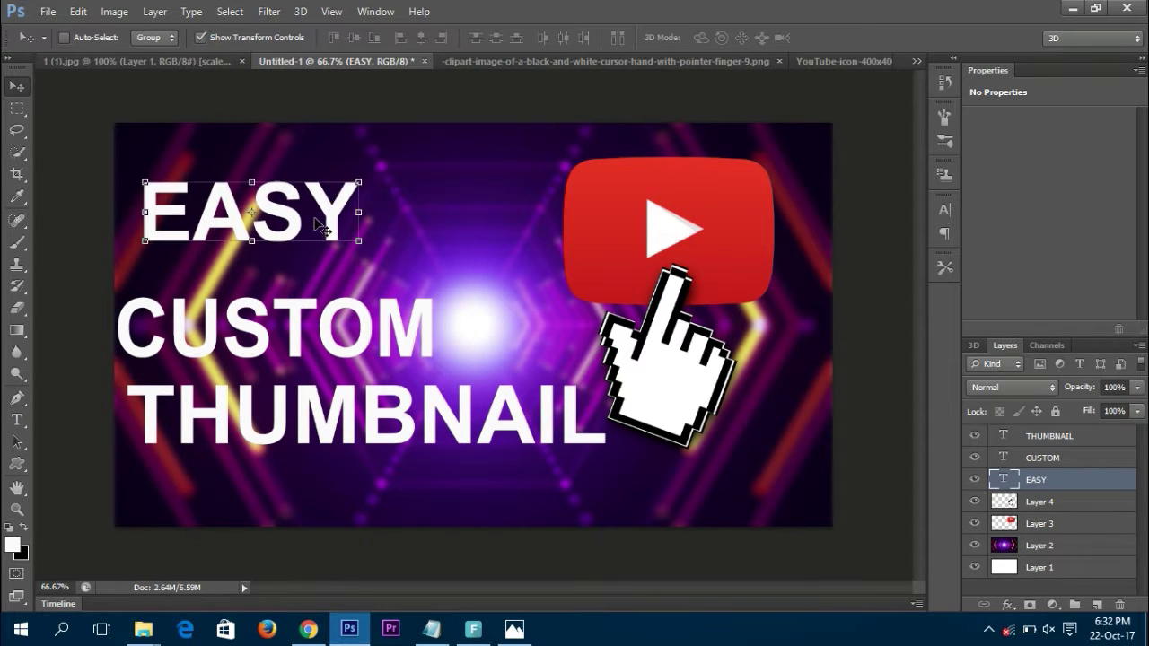
{"action": "left_click", "coordinate": [1083, 457]}
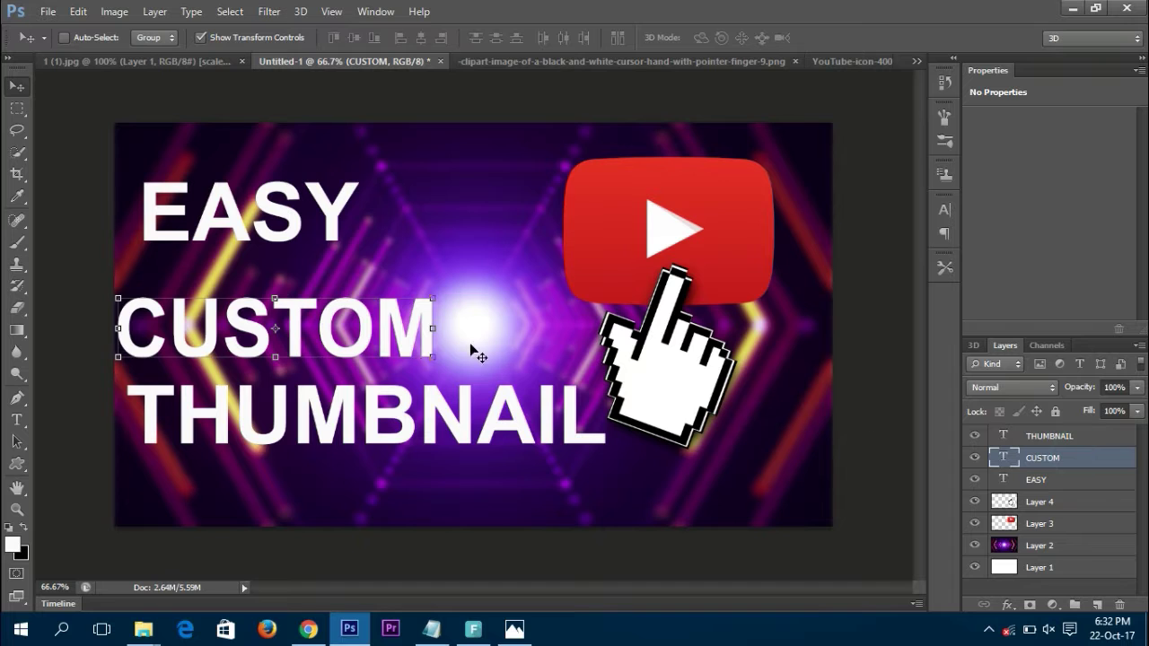
{"action": "left_click_drag", "start_coordinate": [362, 347], "coordinate": [358, 334]}
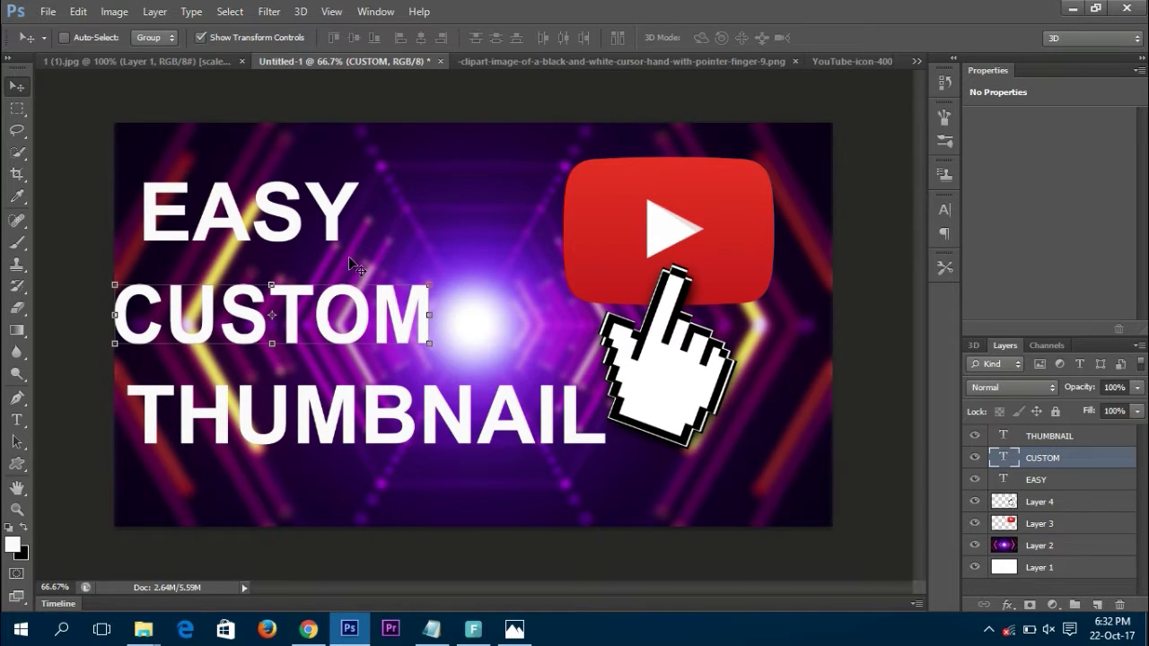
{"action": "left_click_drag", "start_coordinate": [373, 326], "coordinate": [383, 328]}
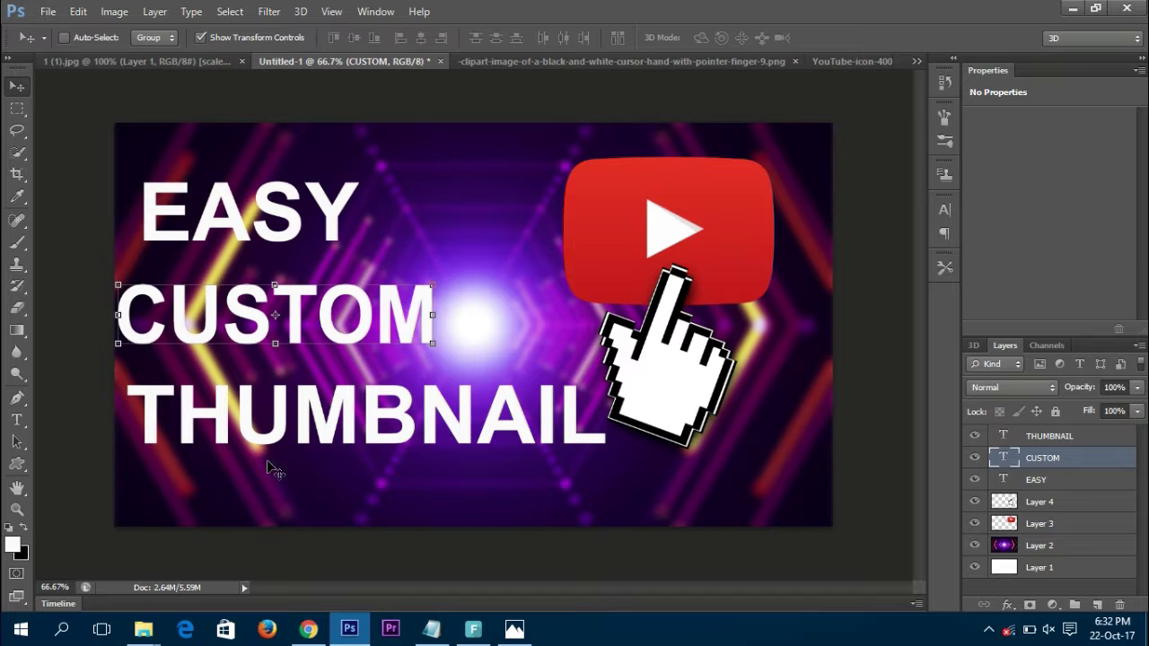
- Shift THUMBNAIL about 12 px left and move EASY left and down to line up
{"action": "left_click", "coordinate": [1077, 437]}
{"action": "left_click_drag", "start_coordinate": [533, 431], "coordinate": [522, 430]}
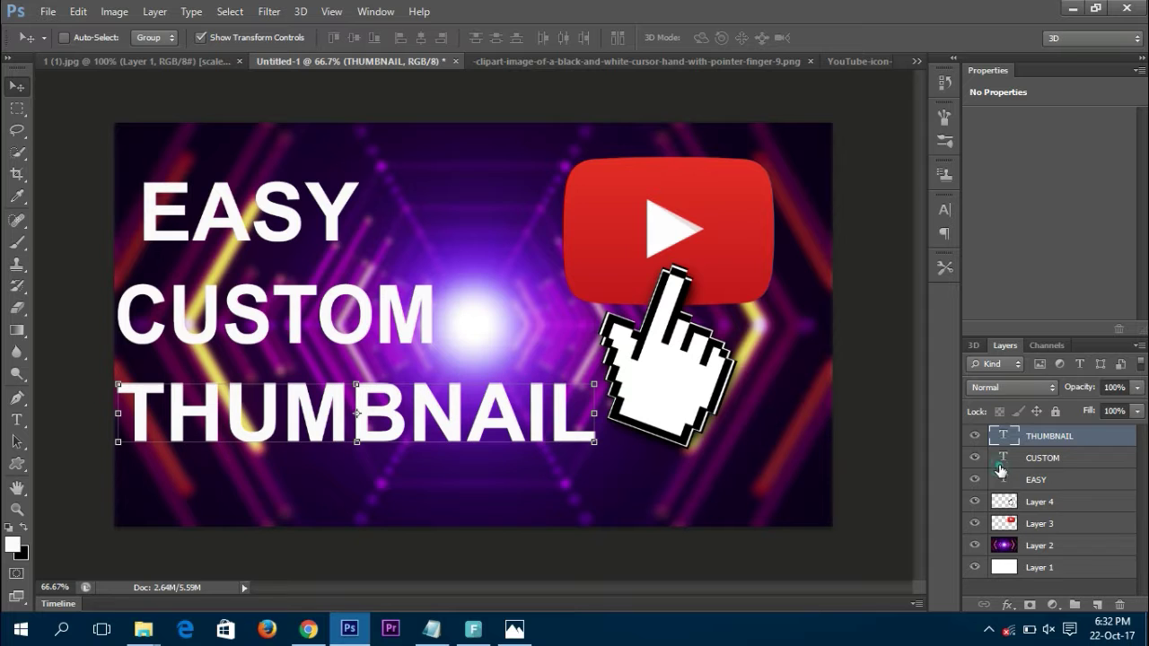
{"action": "left_click", "coordinate": [1000, 463]}
{"action": "left_click", "coordinate": [1014, 482]}
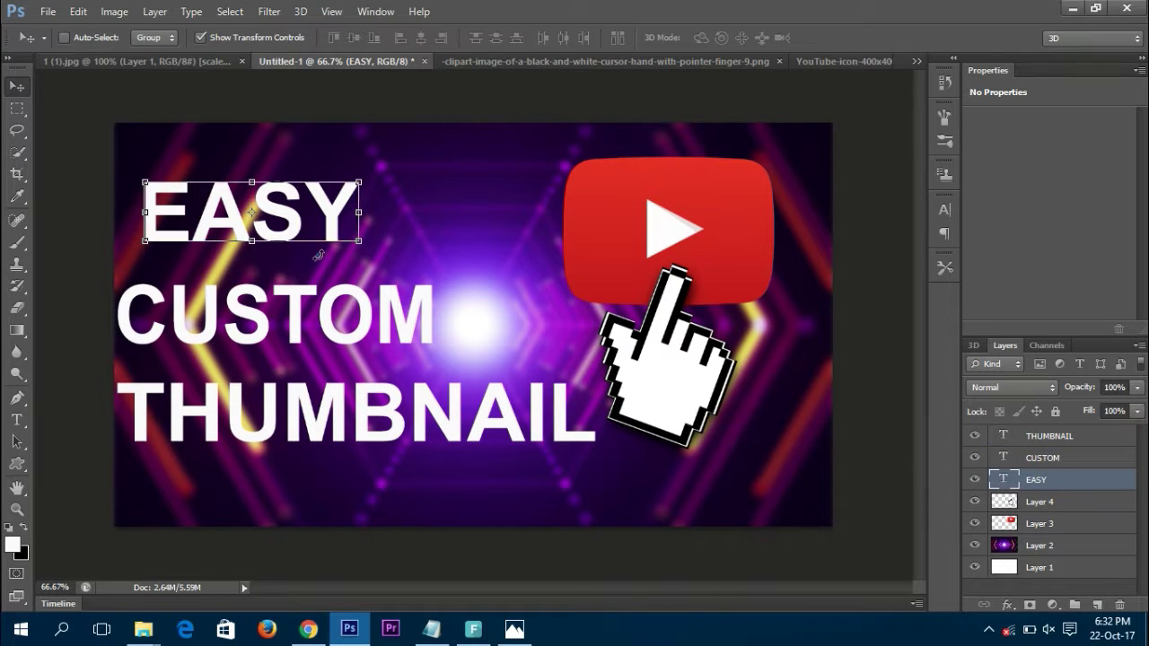
{"action": "key", "text": "ctrl+t"}
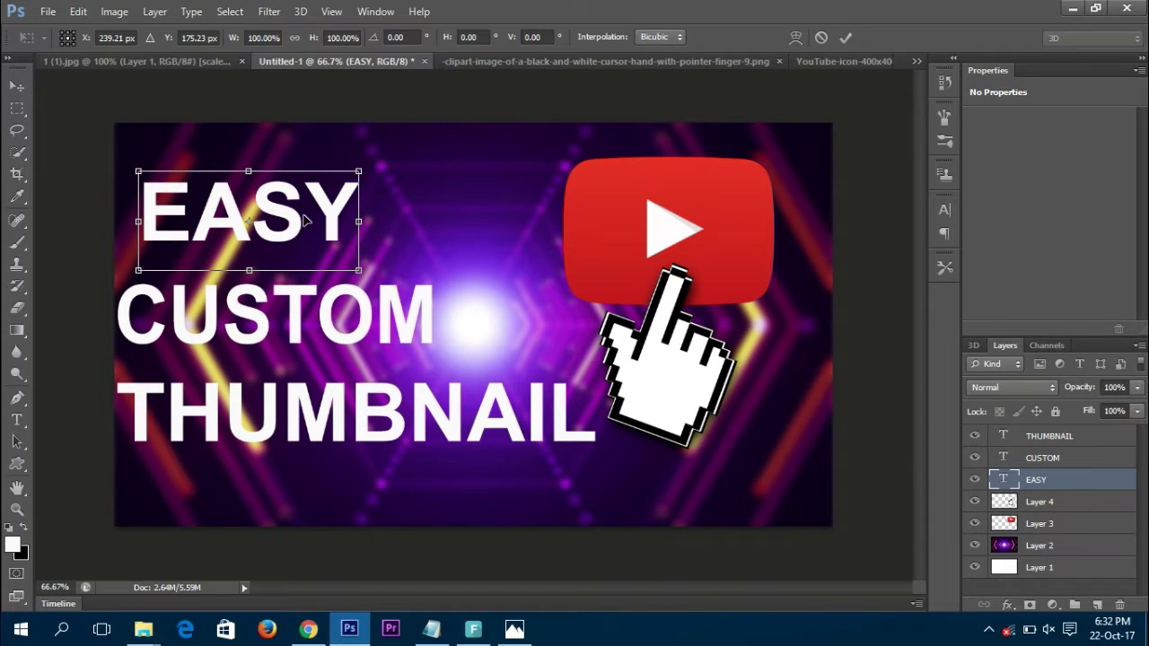
{"action": "left_click", "coordinate": [849, 39]}
{"action": "left_click_drag", "start_coordinate": [334, 209], "coordinate": [314, 225]}
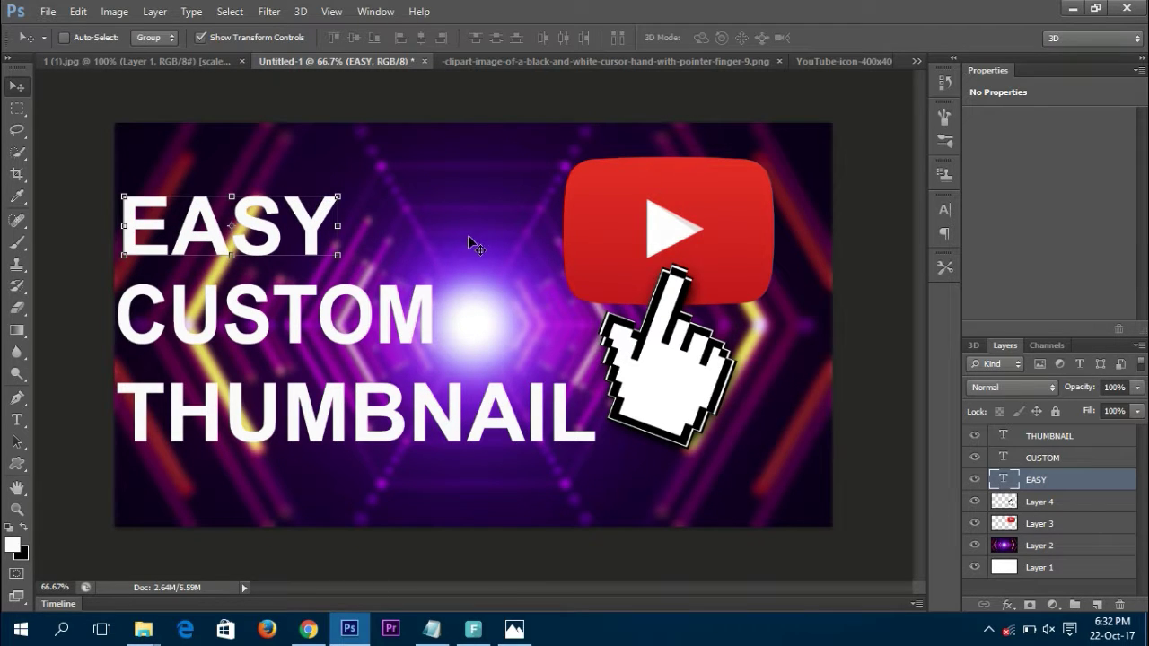
- Nudge THUMBNAIL and EASY slightly to the right
{"action": "left_click", "coordinate": [1047, 437]}
{"action": "mouse_move", "coordinate": [401, 417]}
{"action": "left_mouse_down"}
{"action": "mouse_move", "coordinate": [435, 415]}
{"action": "mouse_move", "coordinate": [419, 418]}
{"action": "left_mouse_up"}
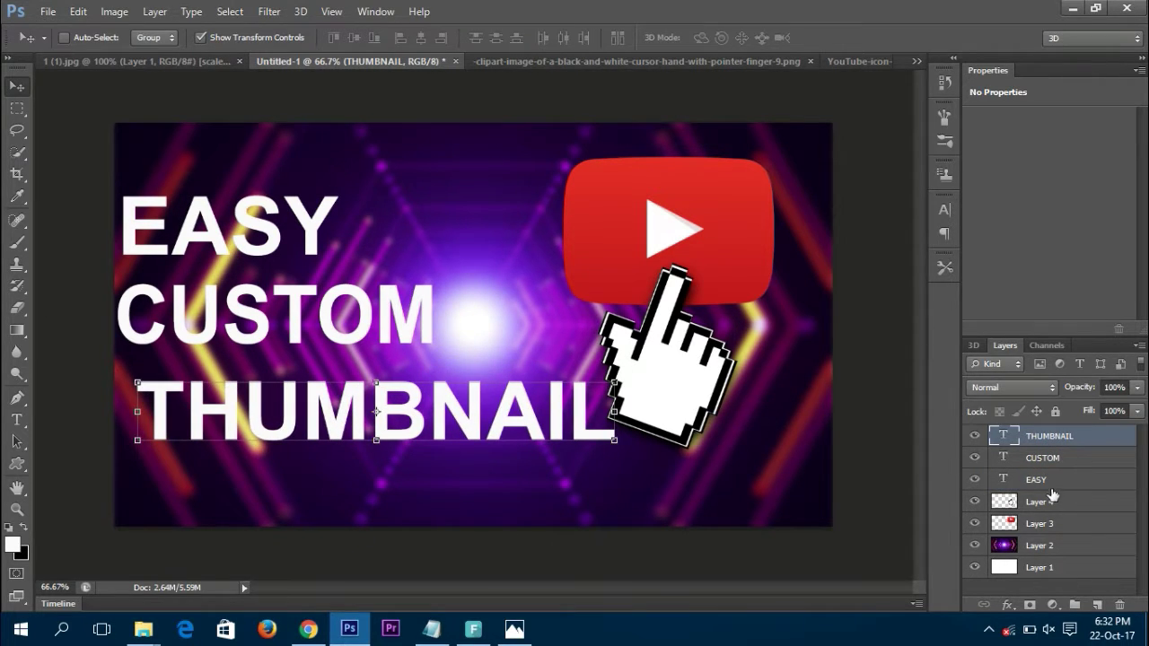
{"action": "left_click", "coordinate": [1044, 483]}
{"action": "left_click_drag", "start_coordinate": [288, 230], "coordinate": [304, 228]}
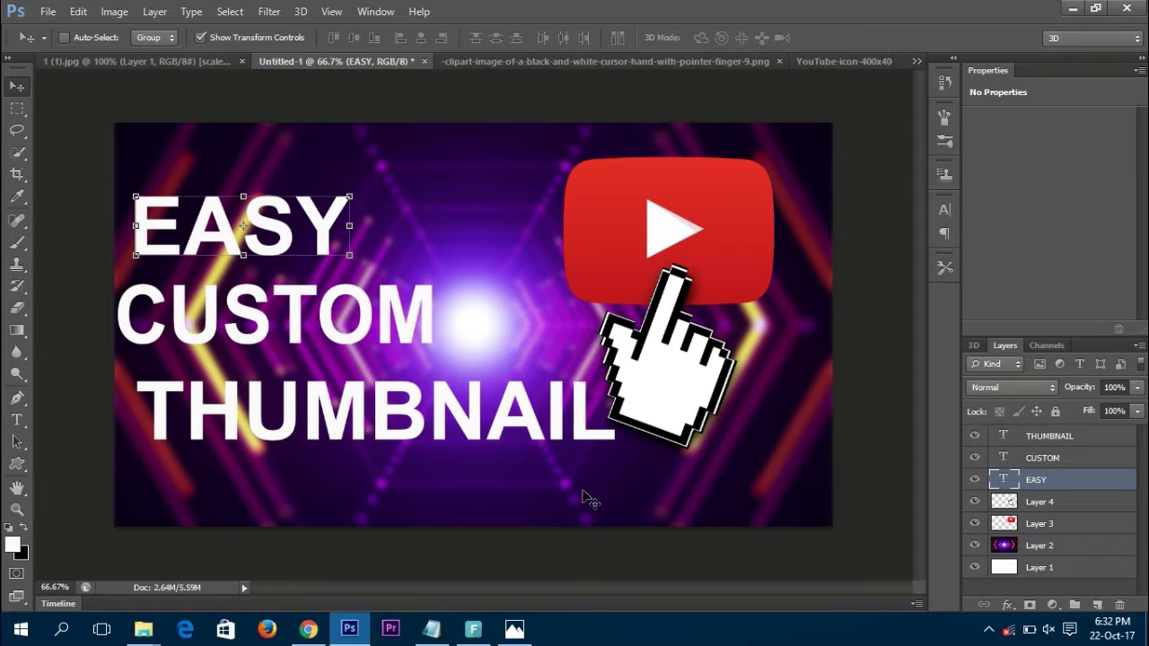
- Add an Outer Glow to EASY with Normal blend mode and a bright red colour
{"action": "left_click", "coordinate": [1007, 605]}
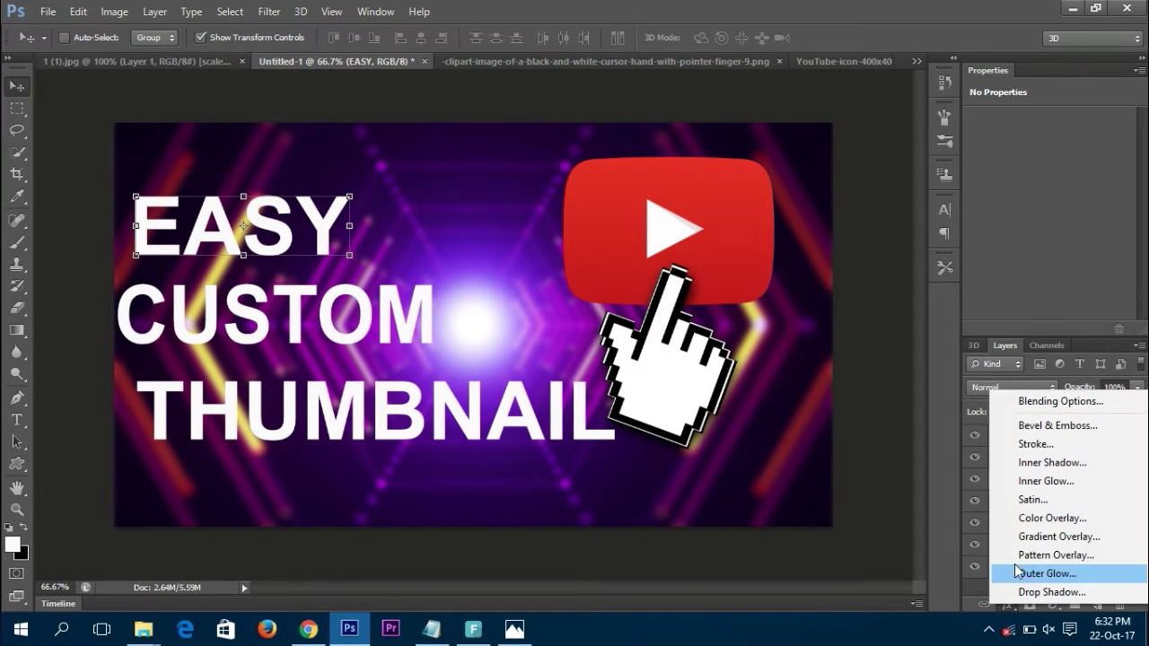
{"action": "left_click", "coordinate": [1011, 577]}
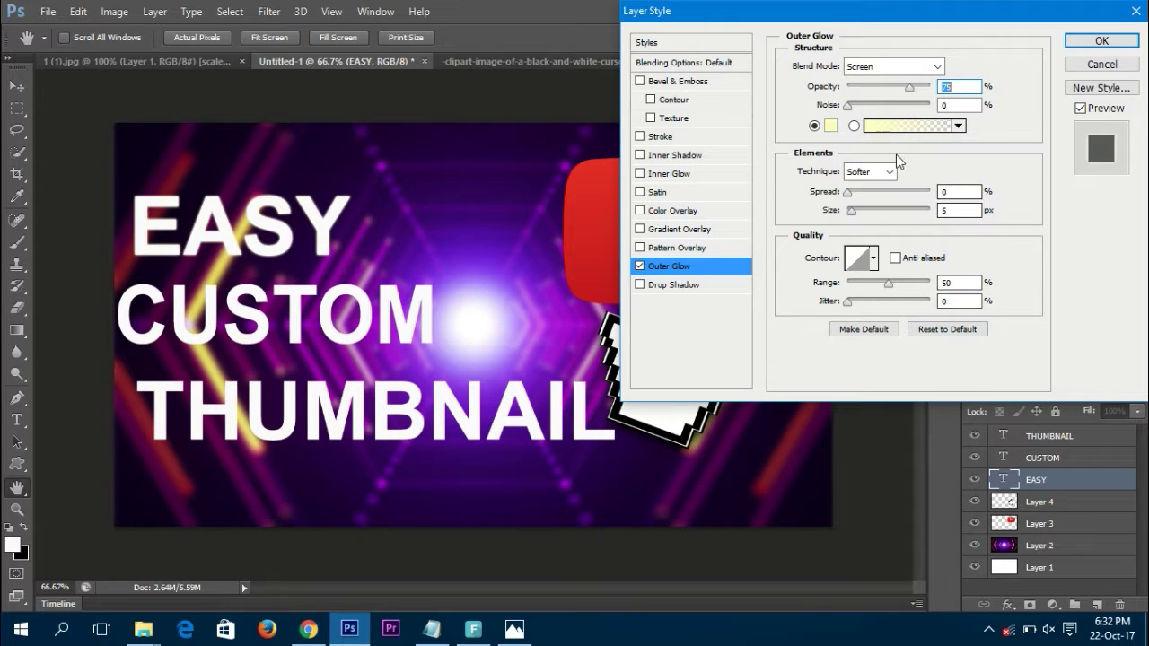
{"action": "left_click", "coordinate": [876, 68]}
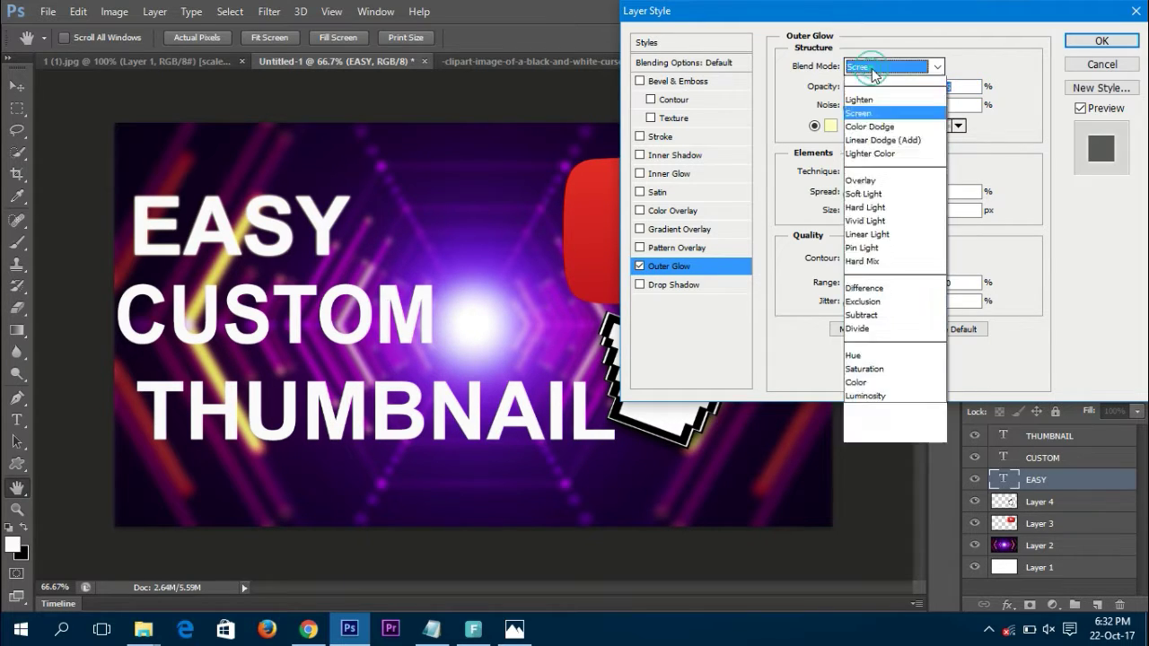
{"action": "left_click", "coordinate": [871, 84]}
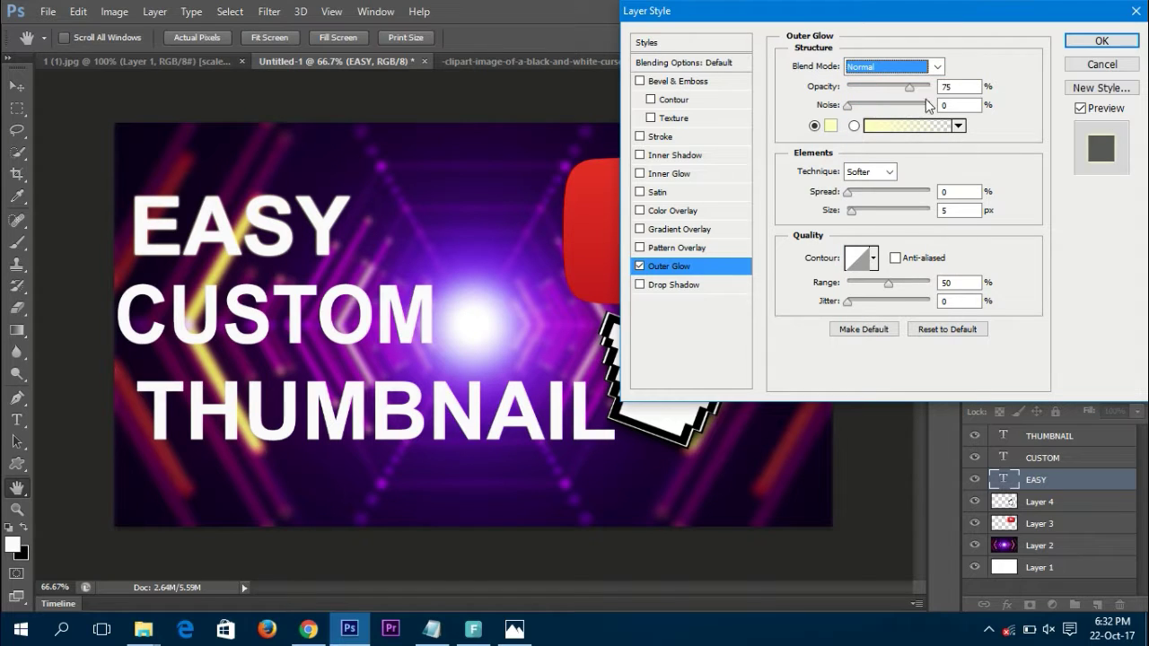
{"action": "left_click", "coordinate": [830, 125]}
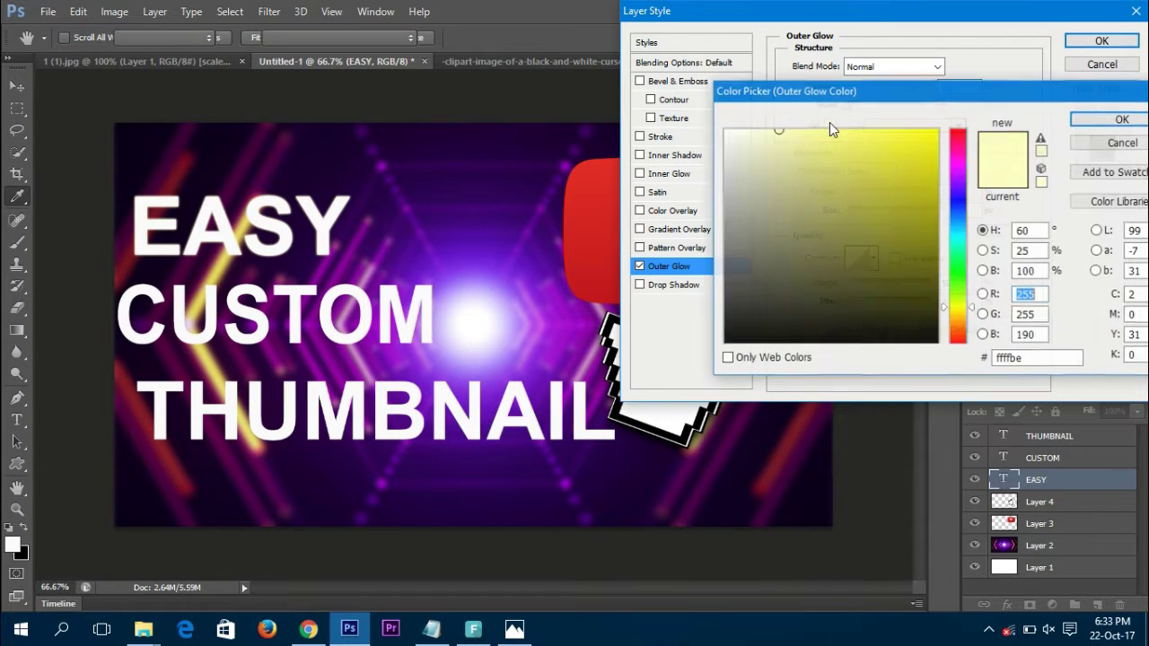
{"action": "left_click", "coordinate": [958, 132]}
{"action": "left_click", "coordinate": [916, 142]}
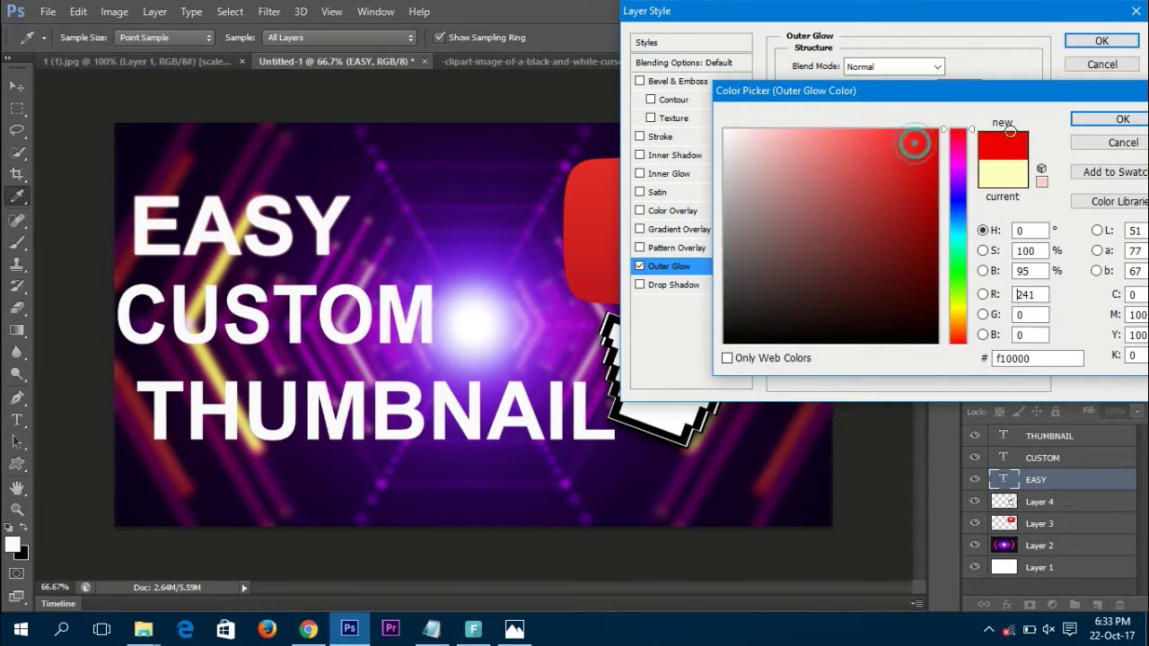
{"action": "left_click", "coordinate": [1136, 121]}
- Give the red glow a single-peak contour preset
{"action": "left_click", "coordinate": [869, 172]}
{"action": "left_click", "coordinate": [862, 204]}
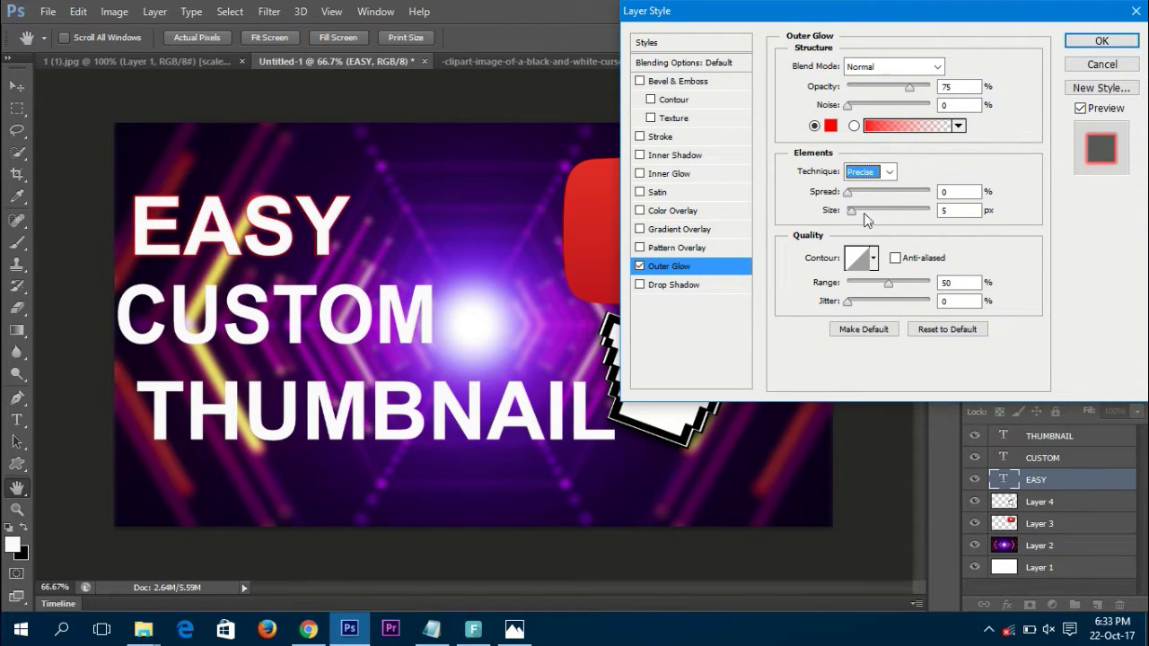
{"action": "left_click", "coordinate": [872, 259]}
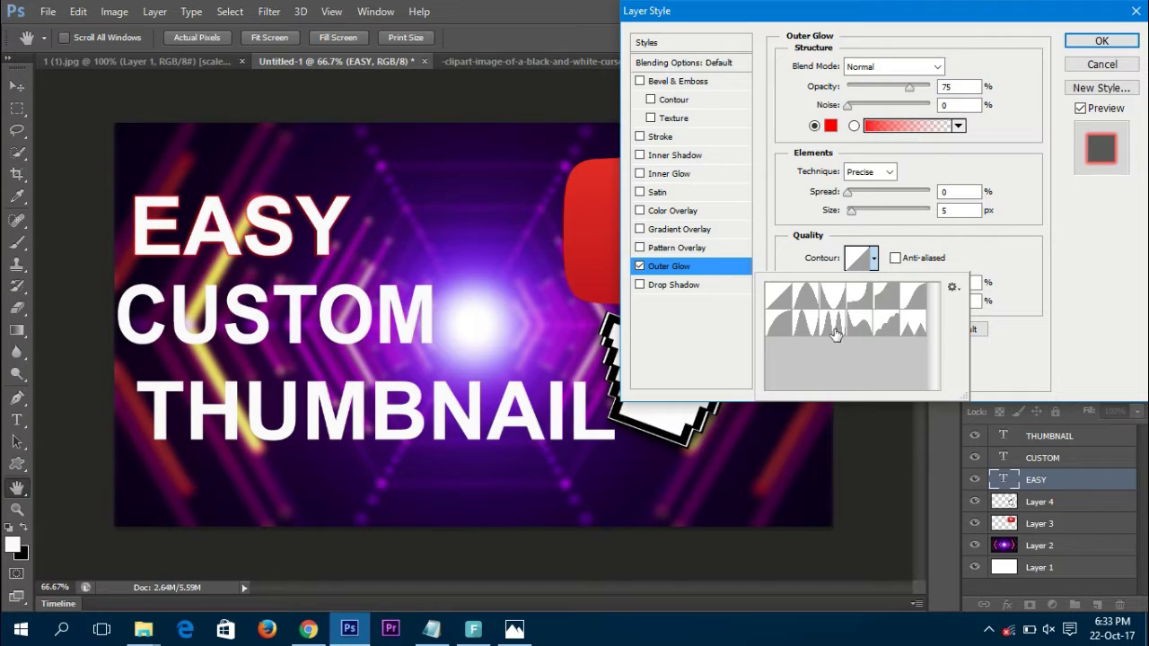
{"action": "left_click", "coordinate": [834, 332]}
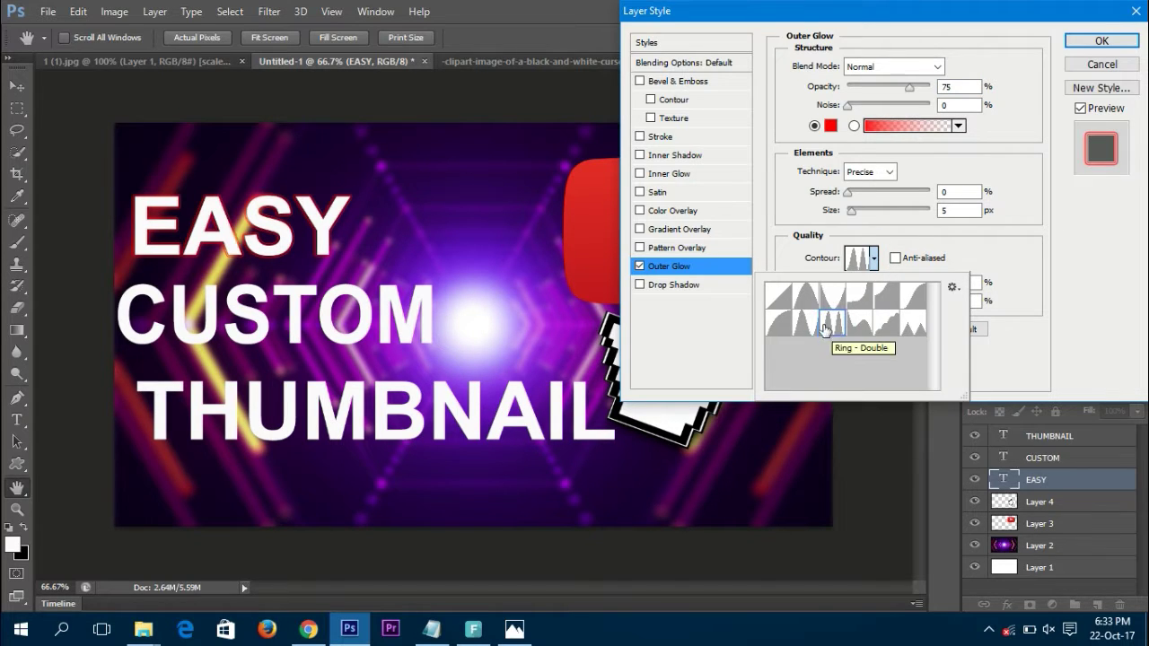
{"action": "left_click", "coordinate": [810, 328]}
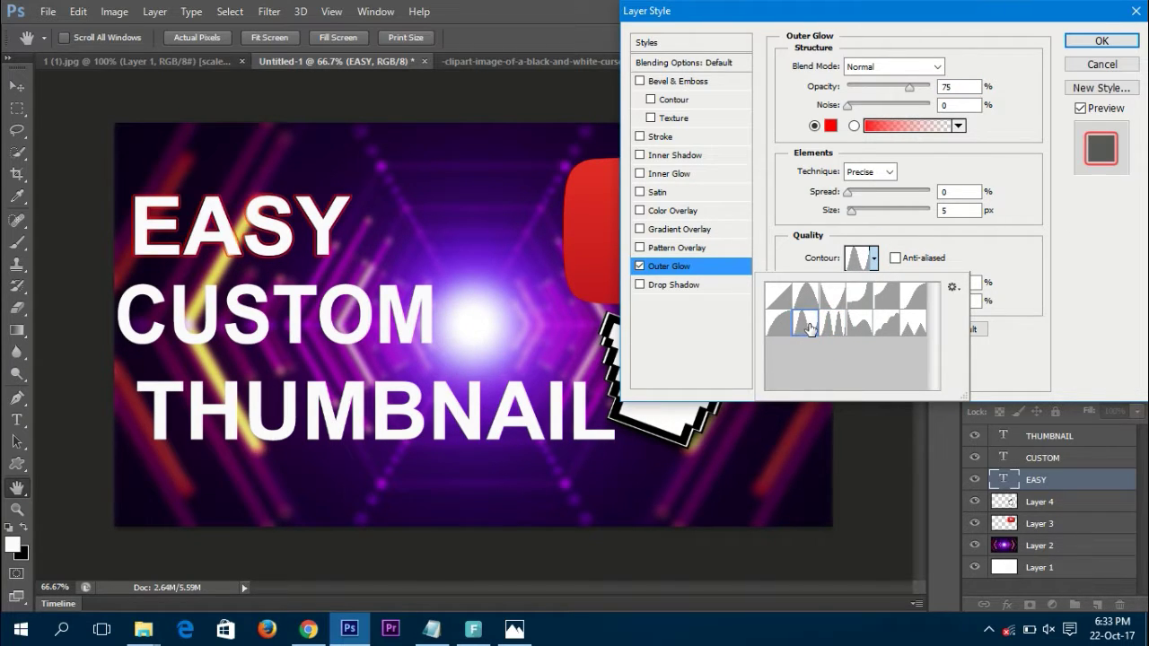
{"action": "left_click", "coordinate": [1015, 288]}
- Set the glow Size to 13 px, Spread to 10% and technique to Softer, then apply
{"action": "left_click_drag", "start_coordinate": [851, 212], "coordinate": [859, 216]}
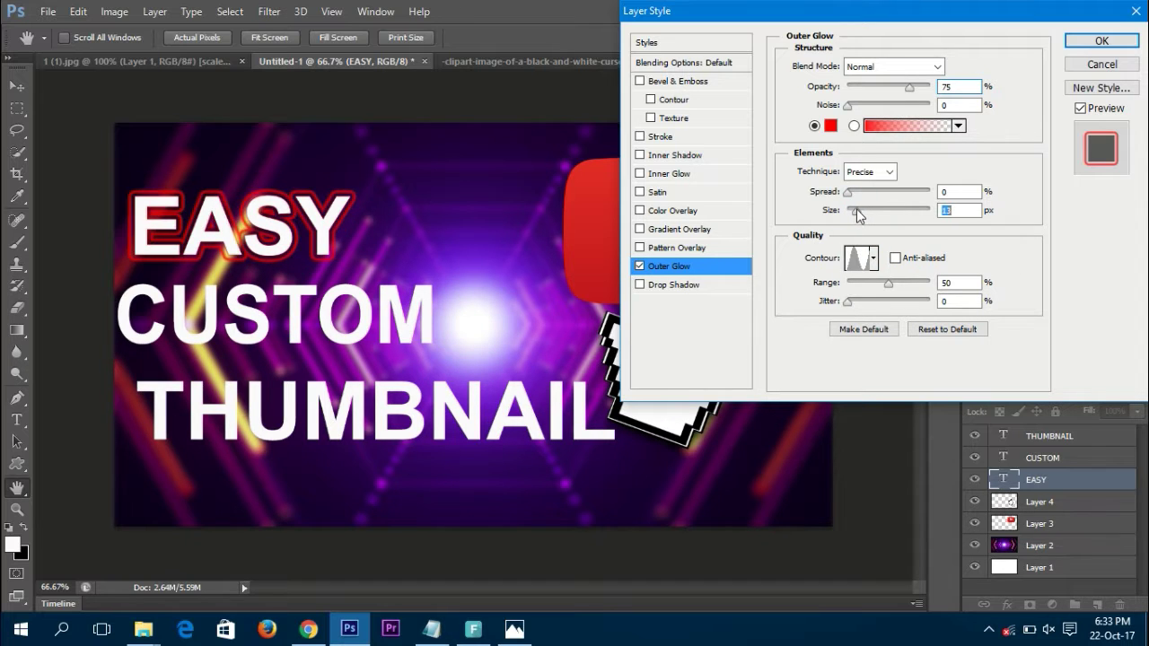
{"action": "left_click", "coordinate": [849, 193]}
{"action": "left_click_drag", "start_coordinate": [854, 201], "coordinate": [860, 196]}
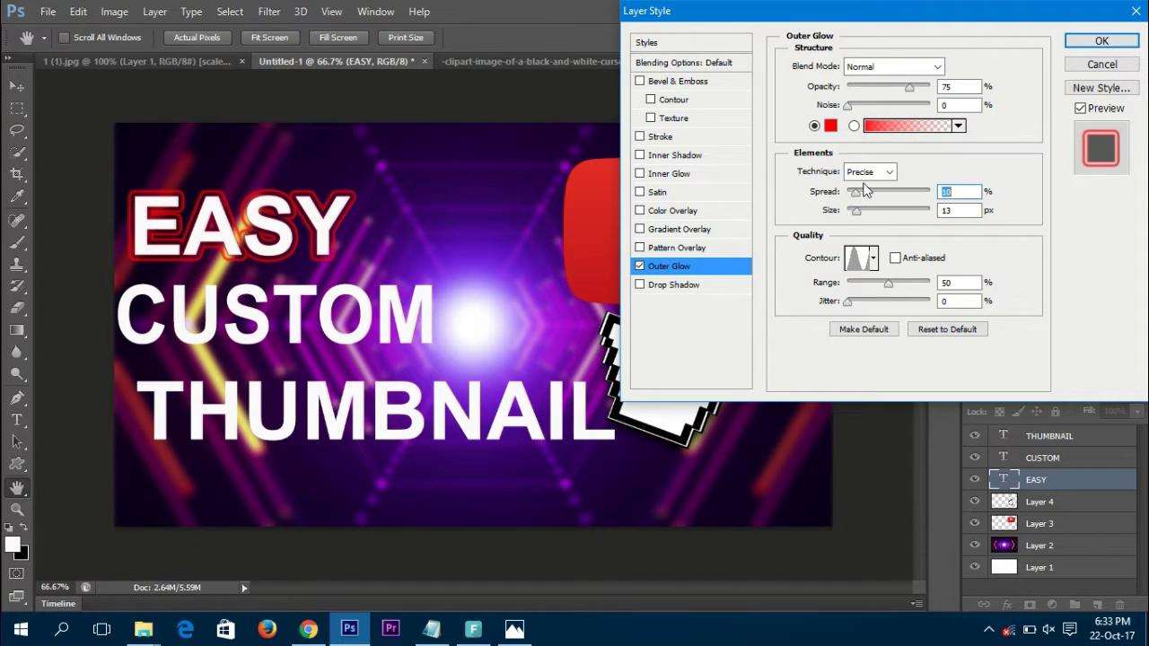
{"action": "left_click", "coordinate": [889, 171]}
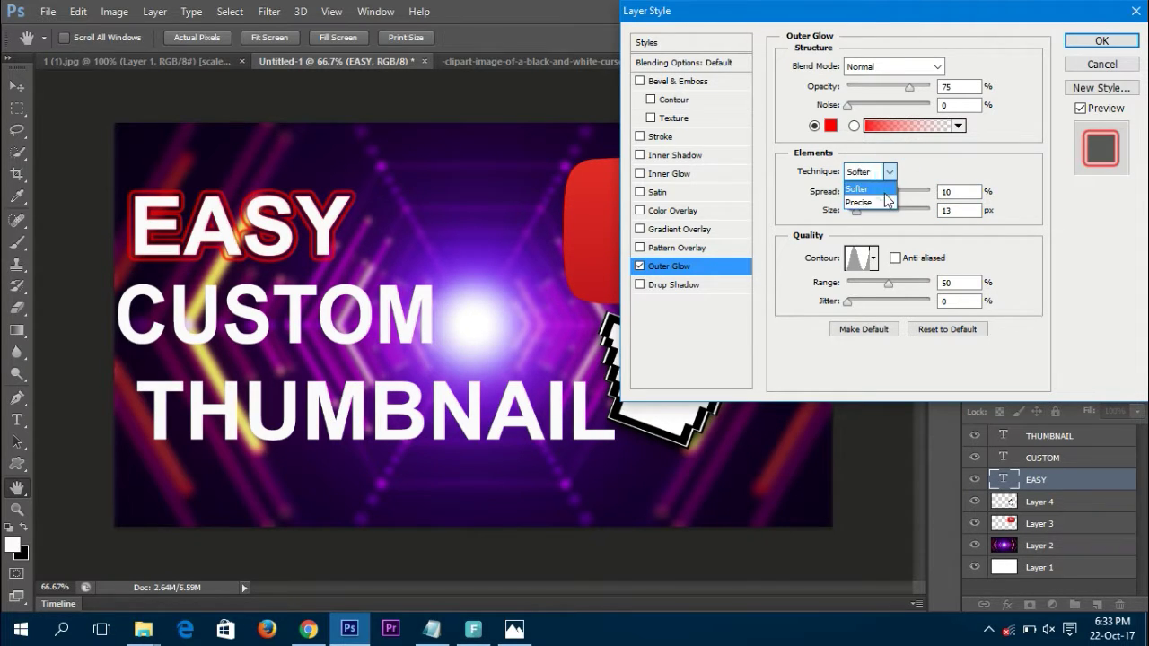
{"action": "left_click", "coordinate": [884, 189]}
{"action": "left_click_drag", "start_coordinate": [850, 195], "coordinate": [855, 194]}
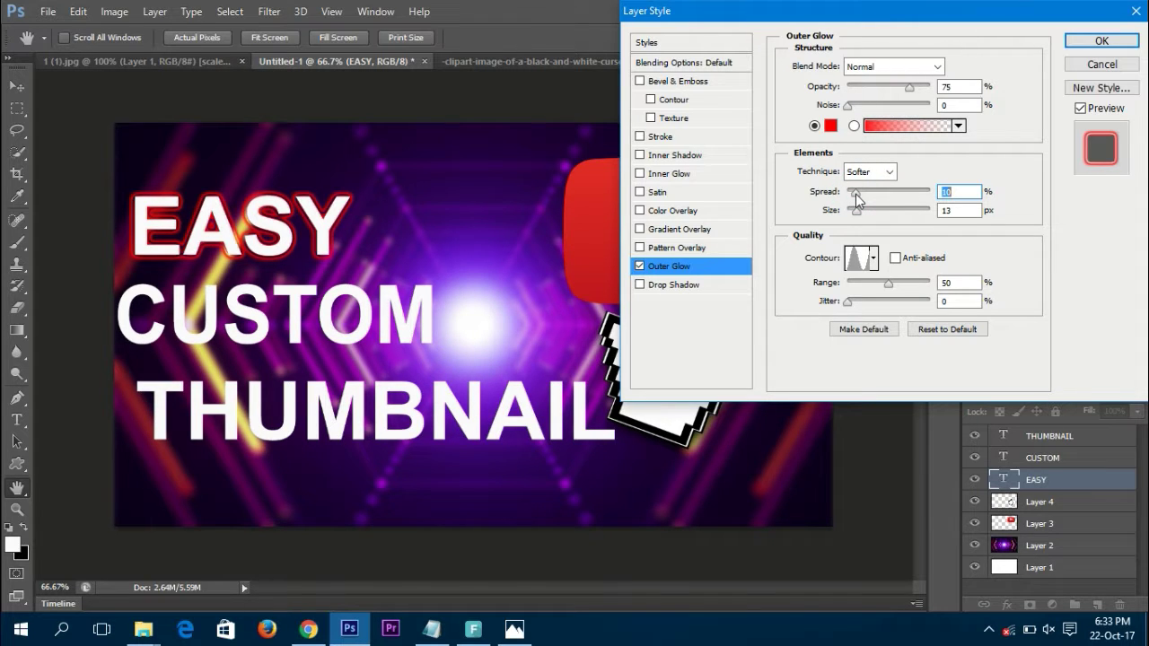
{"action": "left_click", "coordinate": [1077, 47]}
{"action": "left_click", "coordinate": [1085, 459]}
- Add an Outer Glow to CUSTOM with a pink colour and Normal blend mode
{"action": "left_click", "coordinate": [1006, 605]}
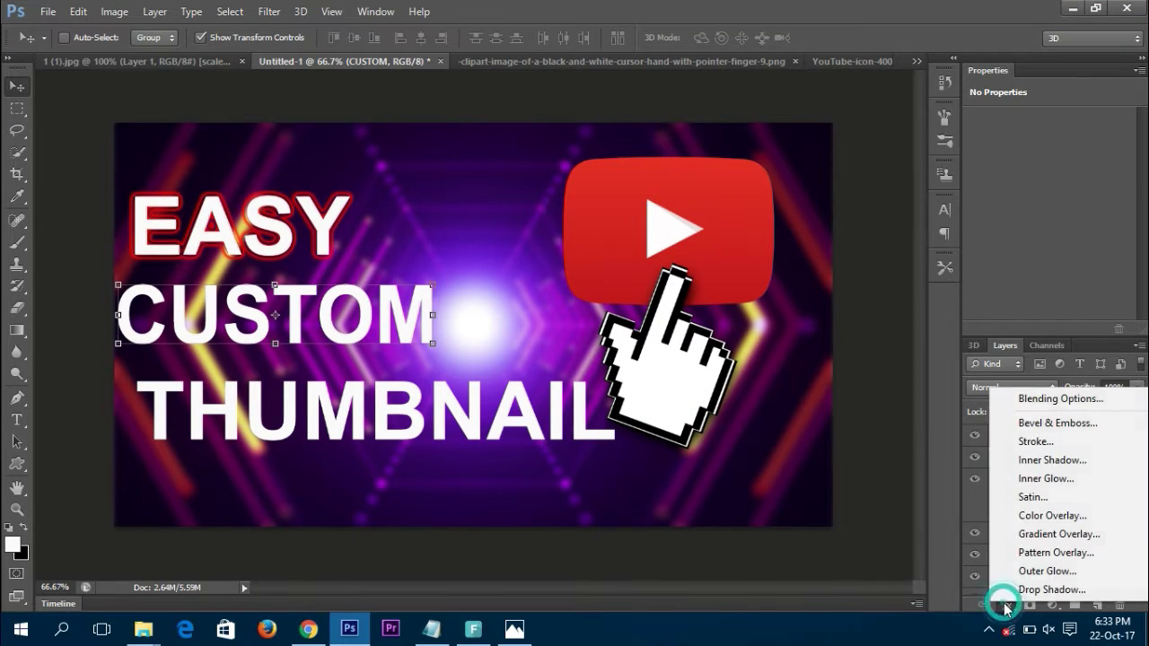
{"action": "left_click", "coordinate": [1030, 574]}
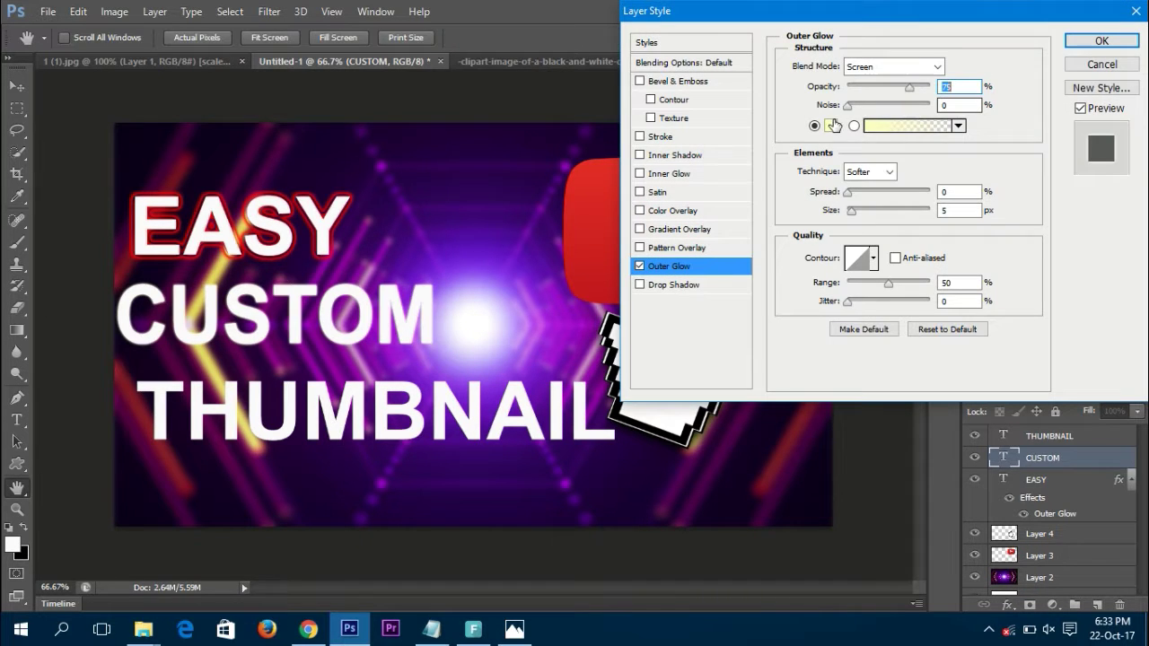
{"action": "left_click", "coordinate": [830, 126]}
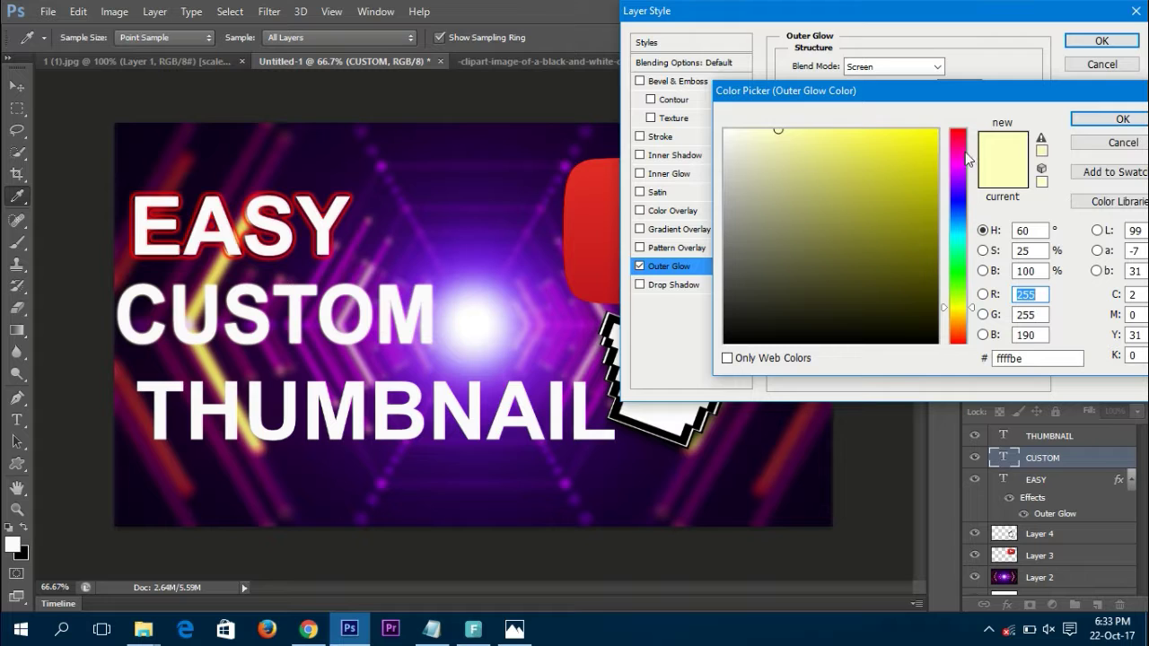
{"action": "left_click", "coordinate": [968, 160]}
{"action": "mouse_move", "coordinate": [889, 157]}
{"action": "left_mouse_down"}
{"action": "mouse_move", "coordinate": [898, 147]}
{"action": "mouse_move", "coordinate": [855, 146]}
{"action": "left_mouse_up"}
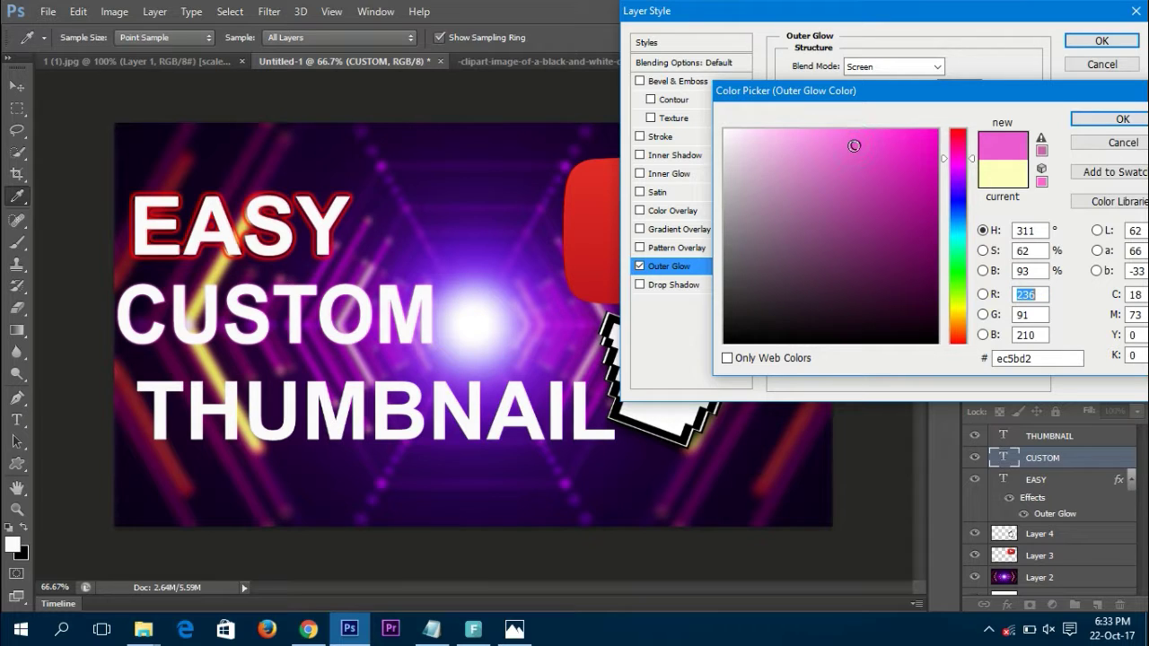
{"action": "left_click", "coordinate": [1122, 120]}
{"action": "left_click", "coordinate": [909, 65]}
{"action": "left_click", "coordinate": [902, 83]}
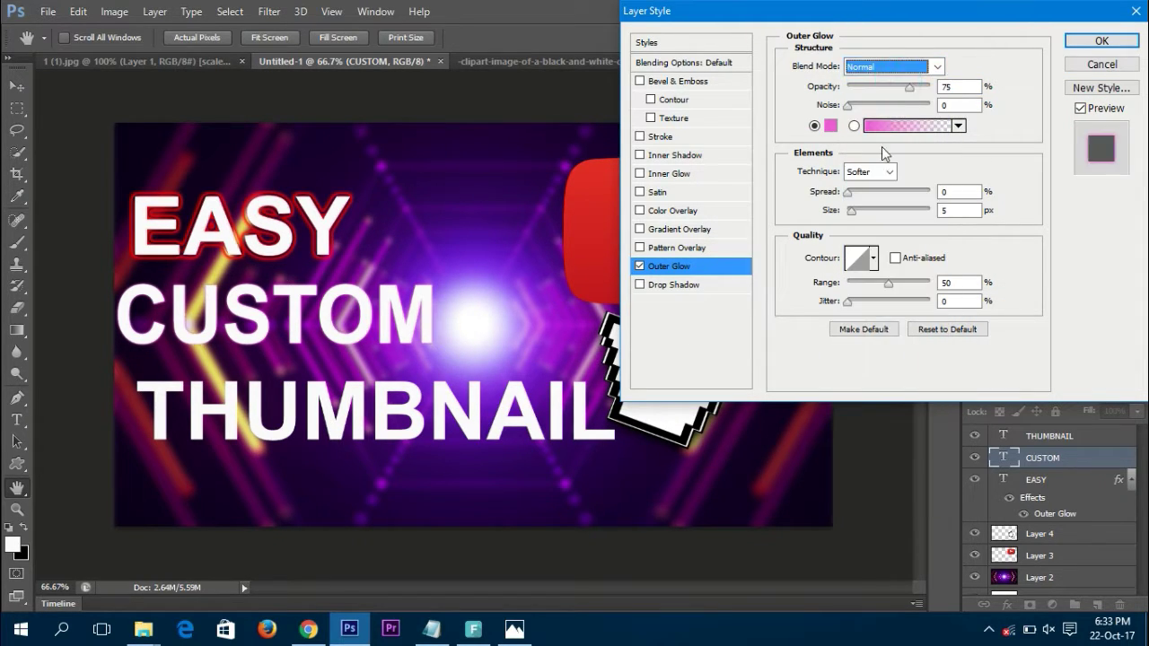
- Use Precise technique, a peaked contour, 13 px size and higher opacity, then apply
{"action": "left_click", "coordinate": [875, 172]}
{"action": "left_click", "coordinate": [875, 201]}
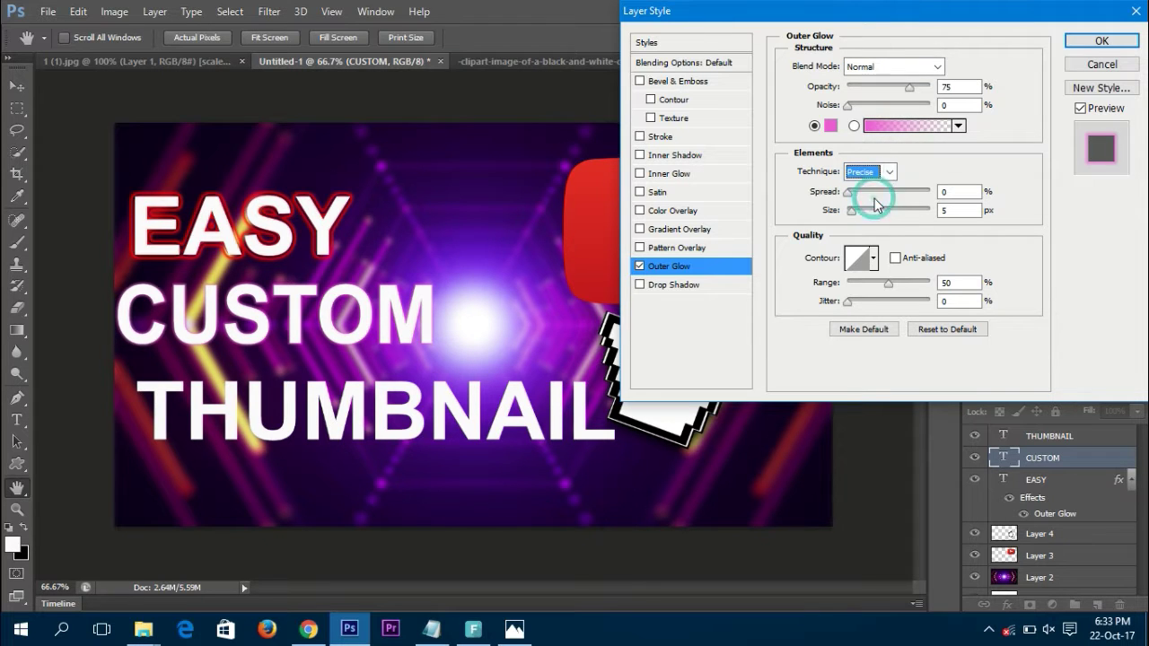
{"action": "left_click", "coordinate": [857, 259]}
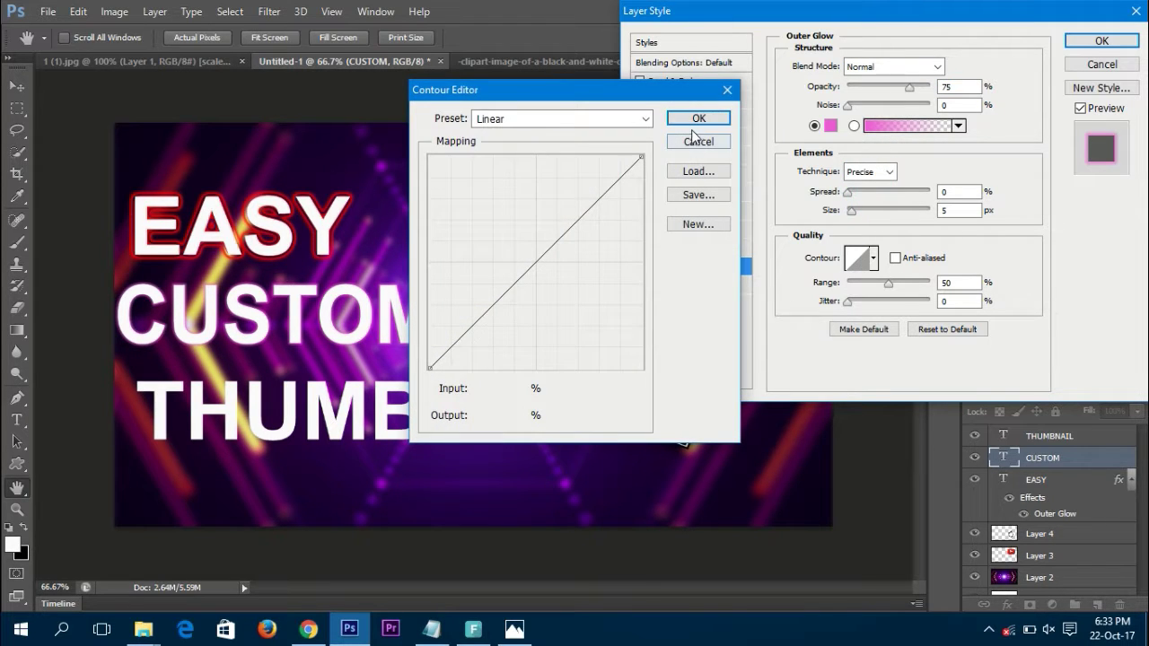
{"action": "left_click", "coordinate": [691, 119]}
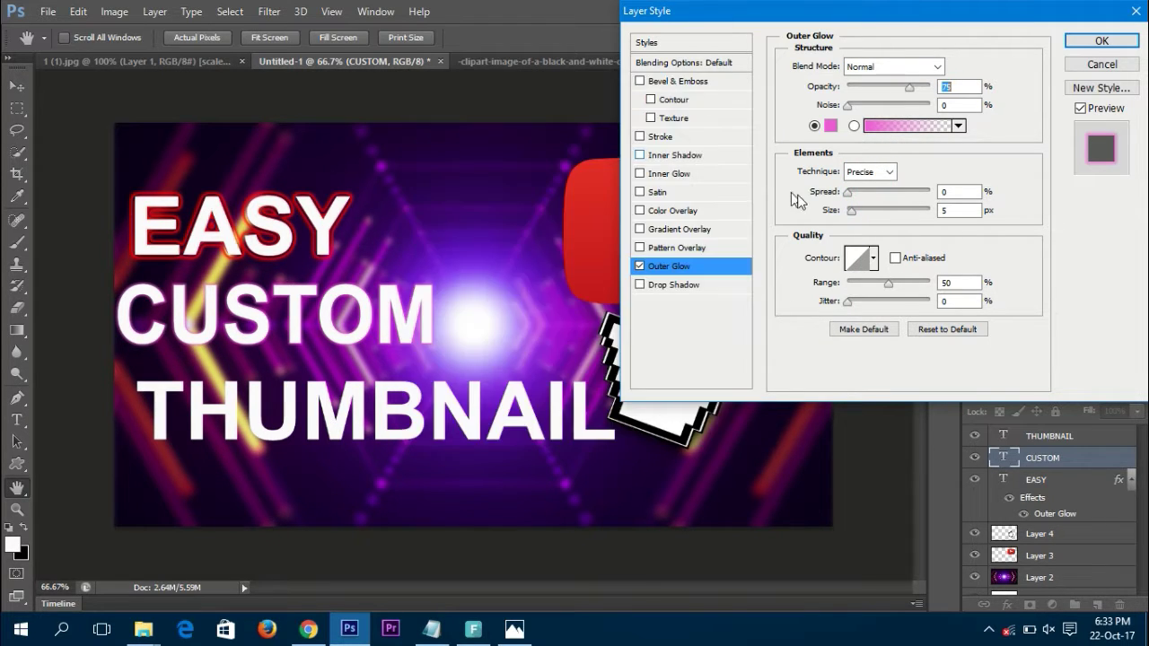
{"action": "left_click", "coordinate": [873, 259]}
{"action": "left_click", "coordinate": [834, 327]}
{"action": "left_click", "coordinate": [834, 328]}
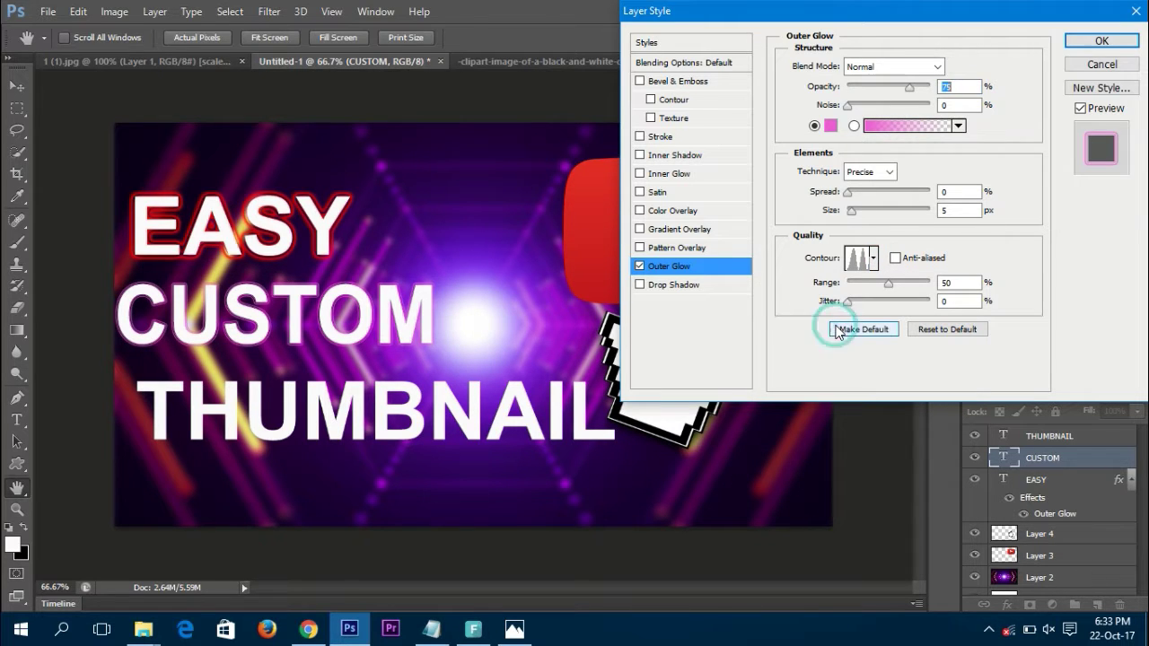
{"action": "left_click_drag", "start_coordinate": [847, 211], "coordinate": [857, 219]}
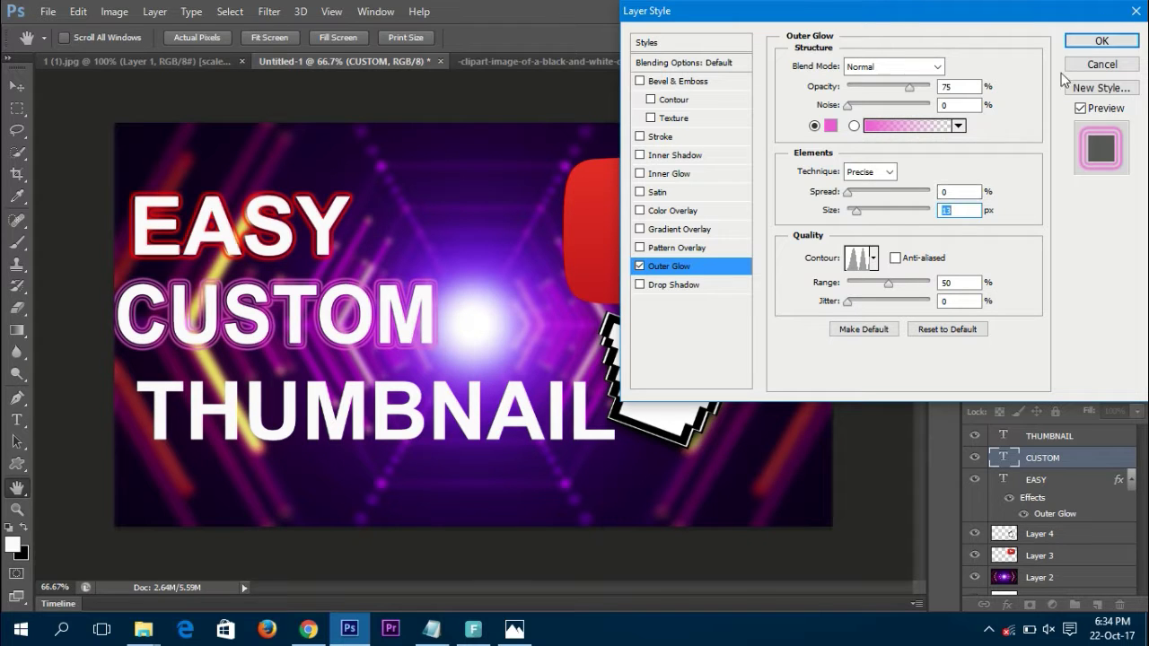
{"action": "mouse_move", "coordinate": [910, 93]}
{"action": "left_mouse_down"}
{"action": "mouse_move", "coordinate": [922, 99]}
{"action": "mouse_move", "coordinate": [906, 96]}
{"action": "left_mouse_up"}
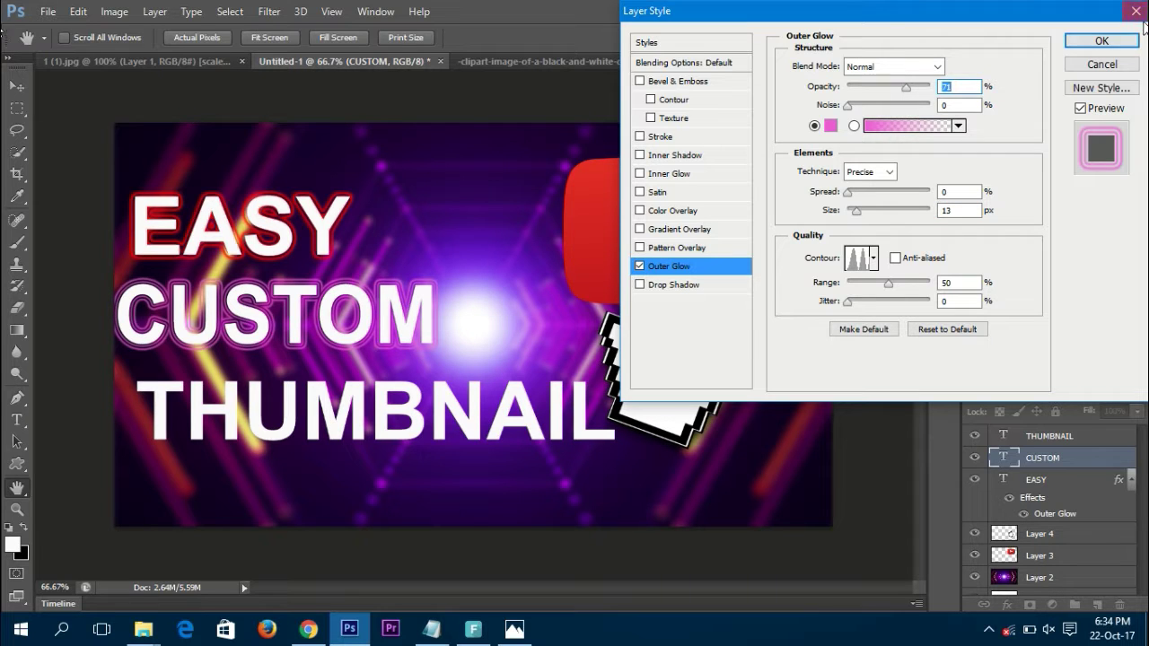
{"action": "left_click", "coordinate": [1102, 43]}
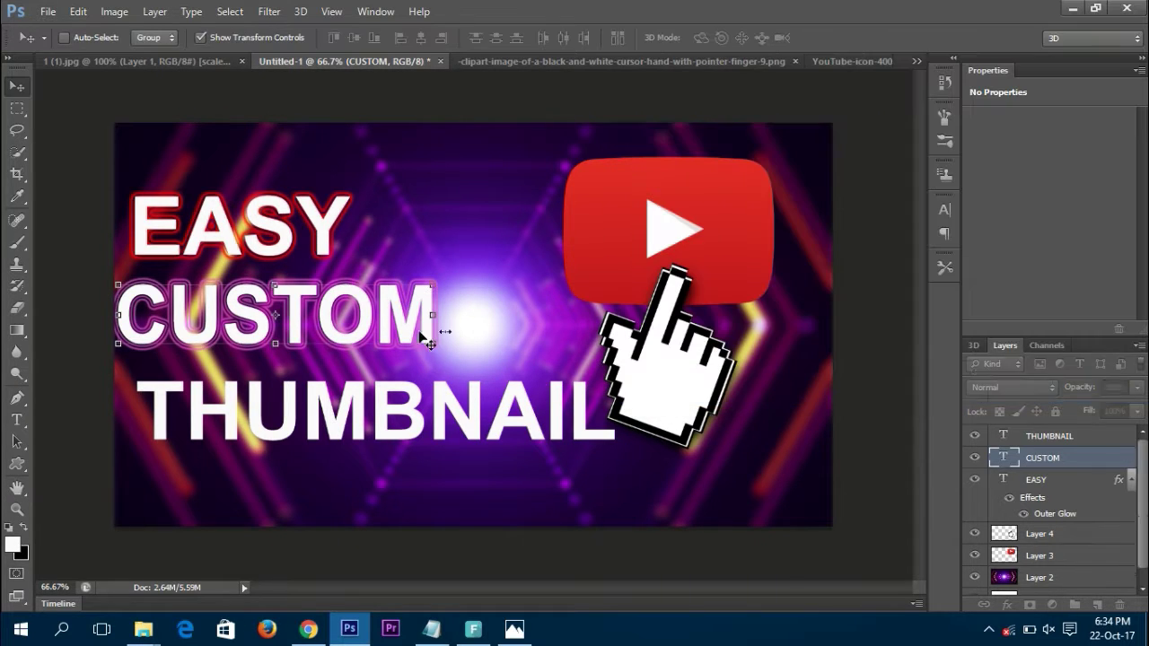
- Enable Outer Glow on the THUMBNAIL layer and set its colour to cyan #66e3d0
{"action": "left_click", "coordinate": [1042, 438]}
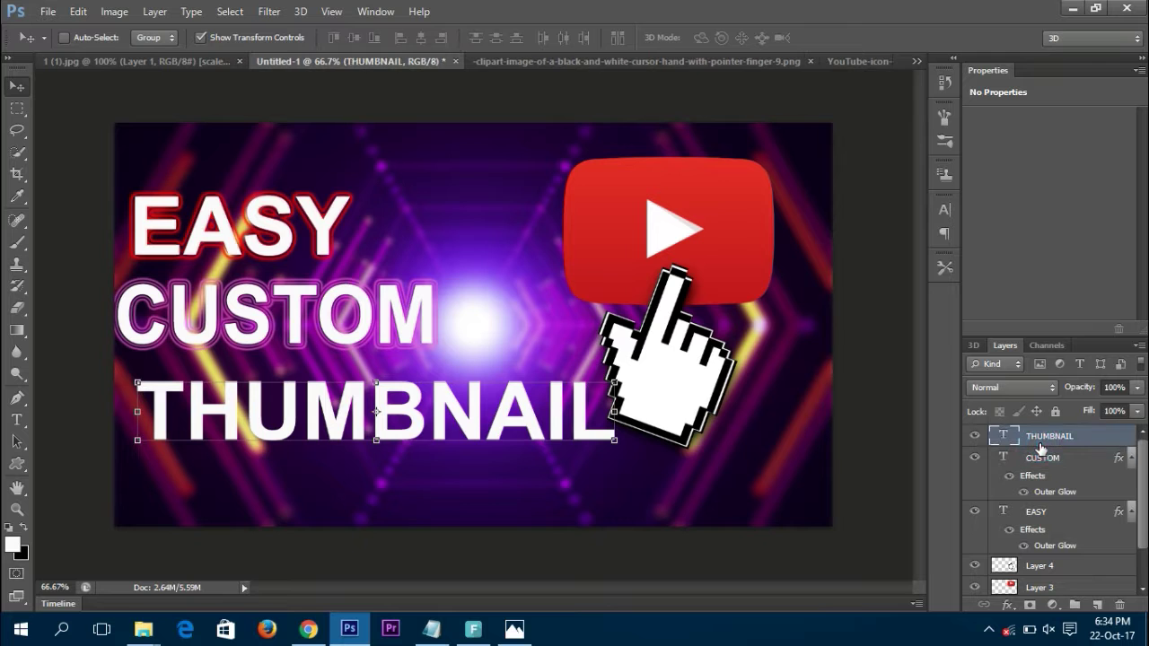
{"action": "double_click", "coordinate": [1082, 440]}
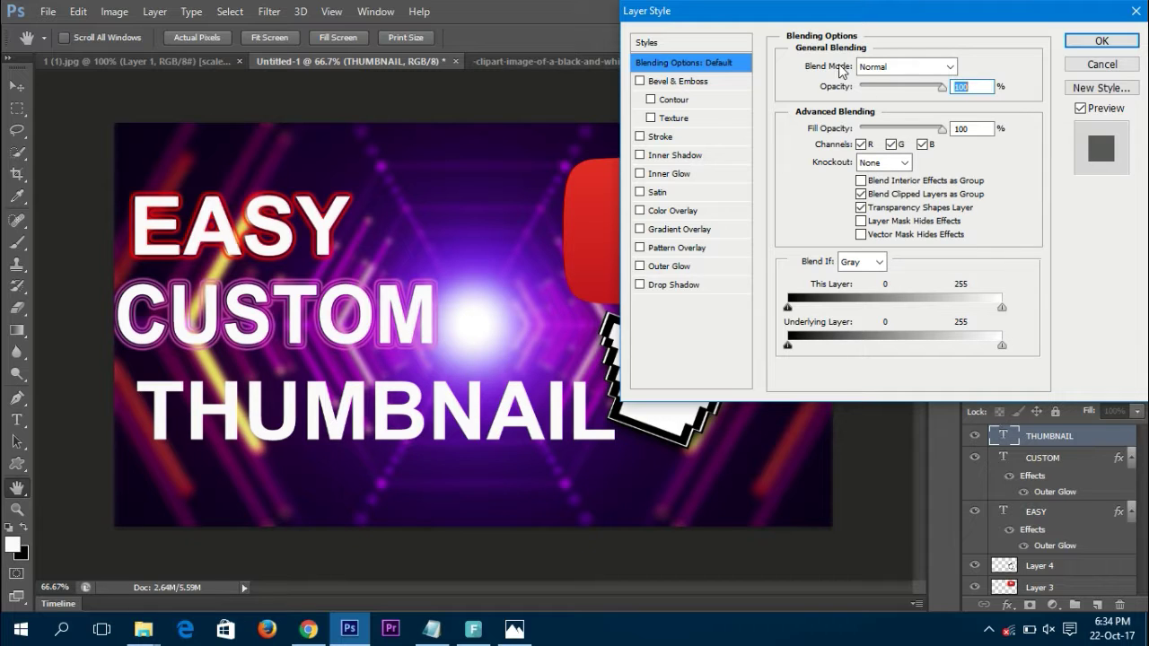
{"action": "left_click", "coordinate": [640, 267]}
{"action": "left_click", "coordinate": [667, 268]}
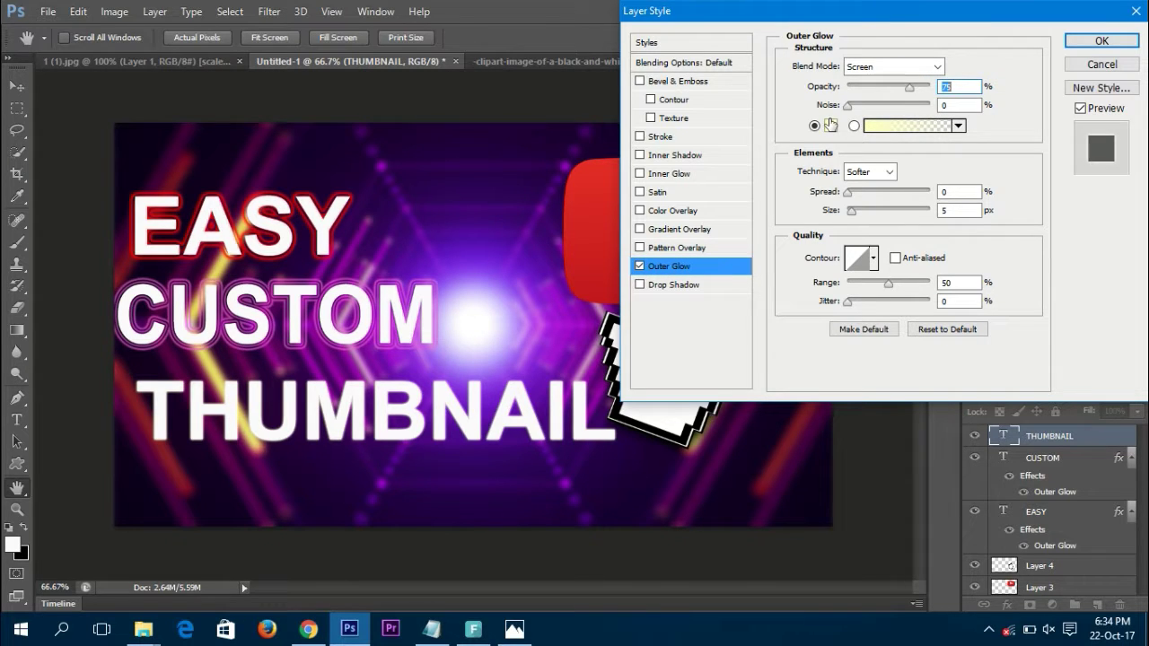
{"action": "left_click", "coordinate": [830, 125]}
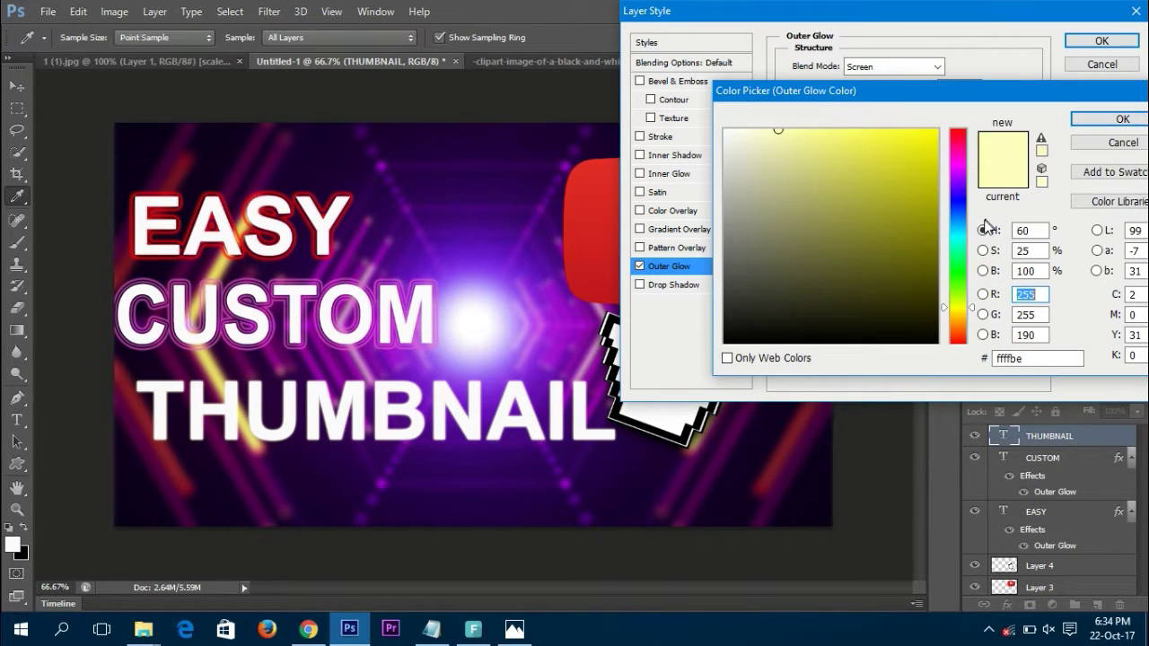
{"action": "left_click", "coordinate": [963, 242]}
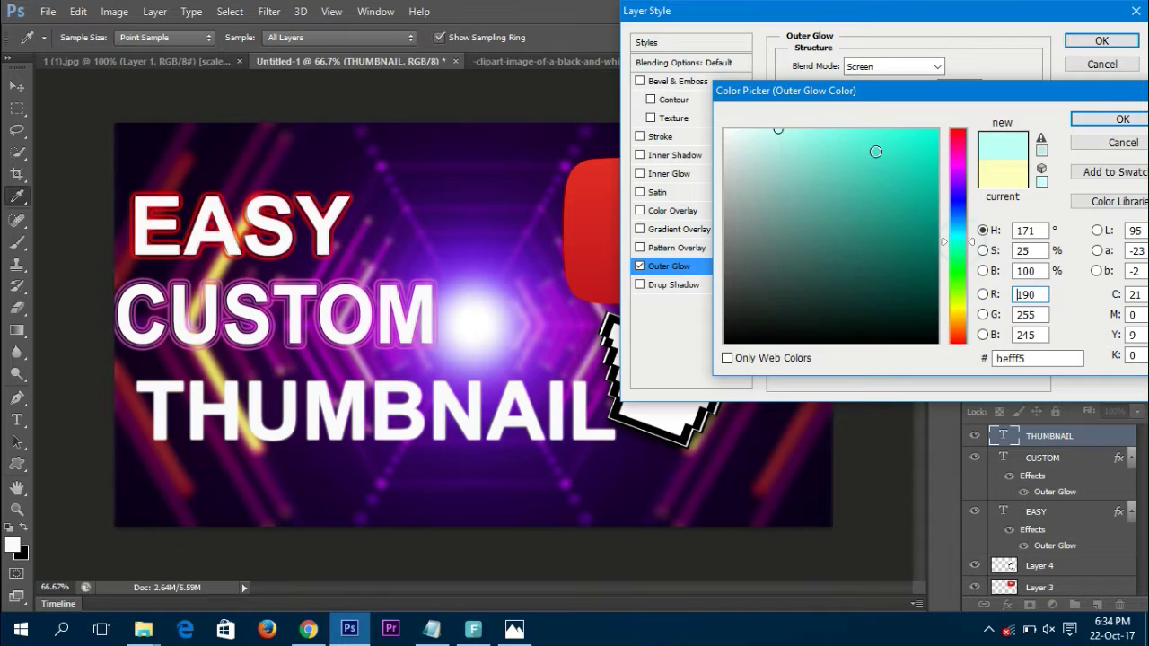
{"action": "left_click", "coordinate": [841, 153]}
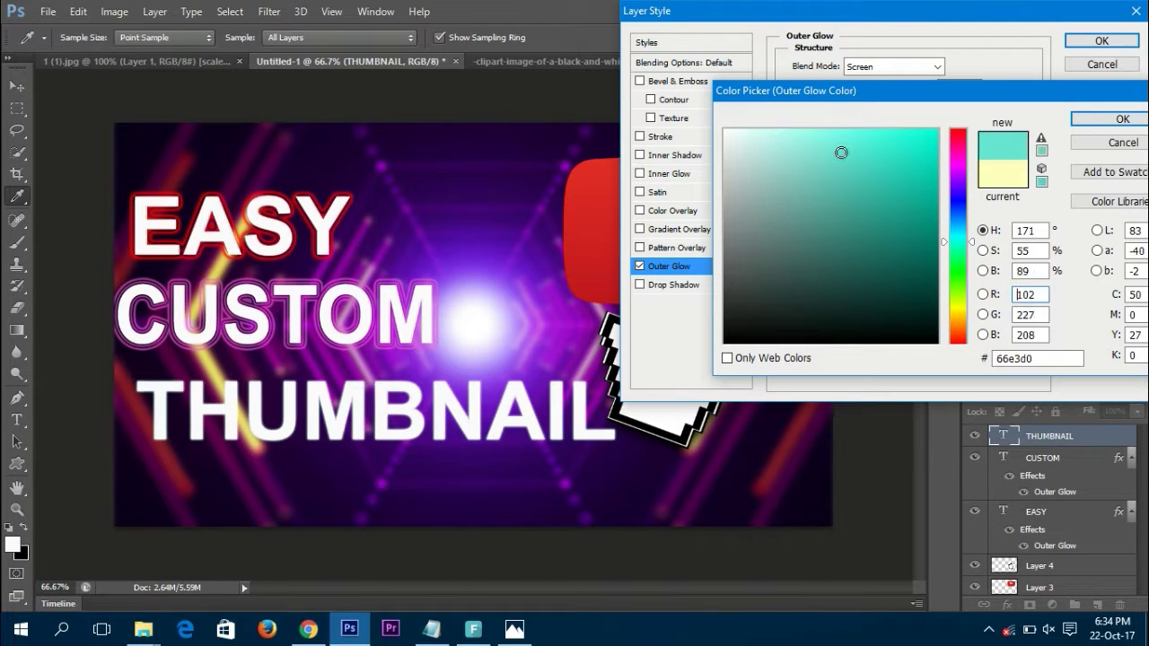
{"action": "left_click", "coordinate": [1109, 122]}
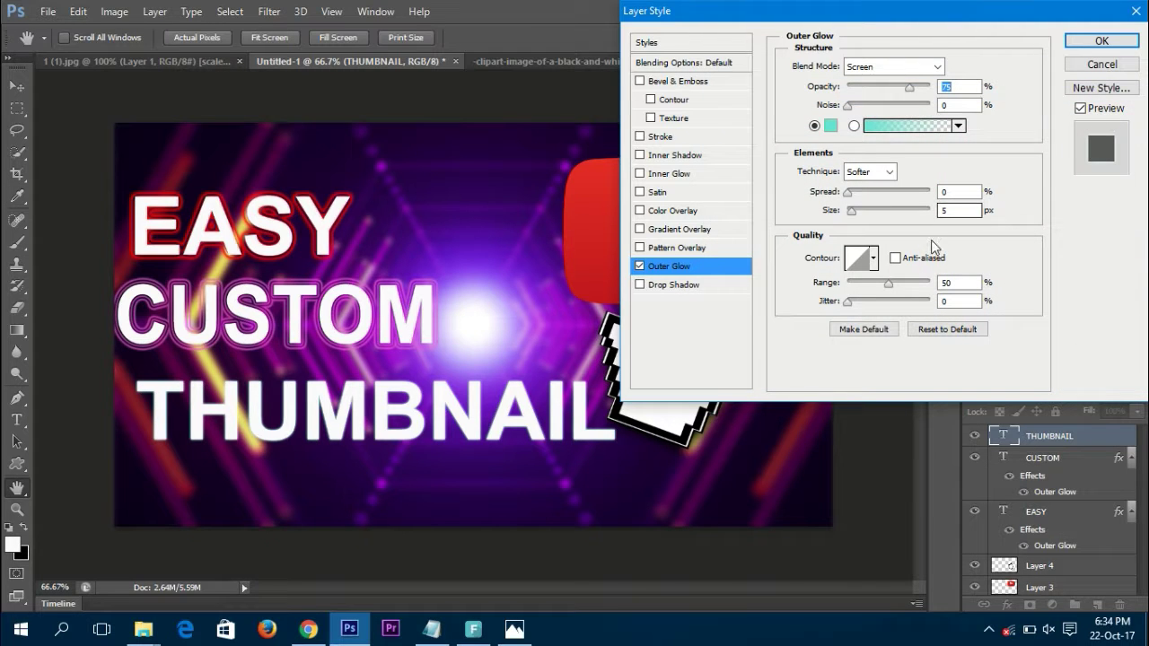
- Choose a peaked contour, keep Softer technique, set Size to 18 px, and apply
{"action": "left_click", "coordinate": [858, 259]}
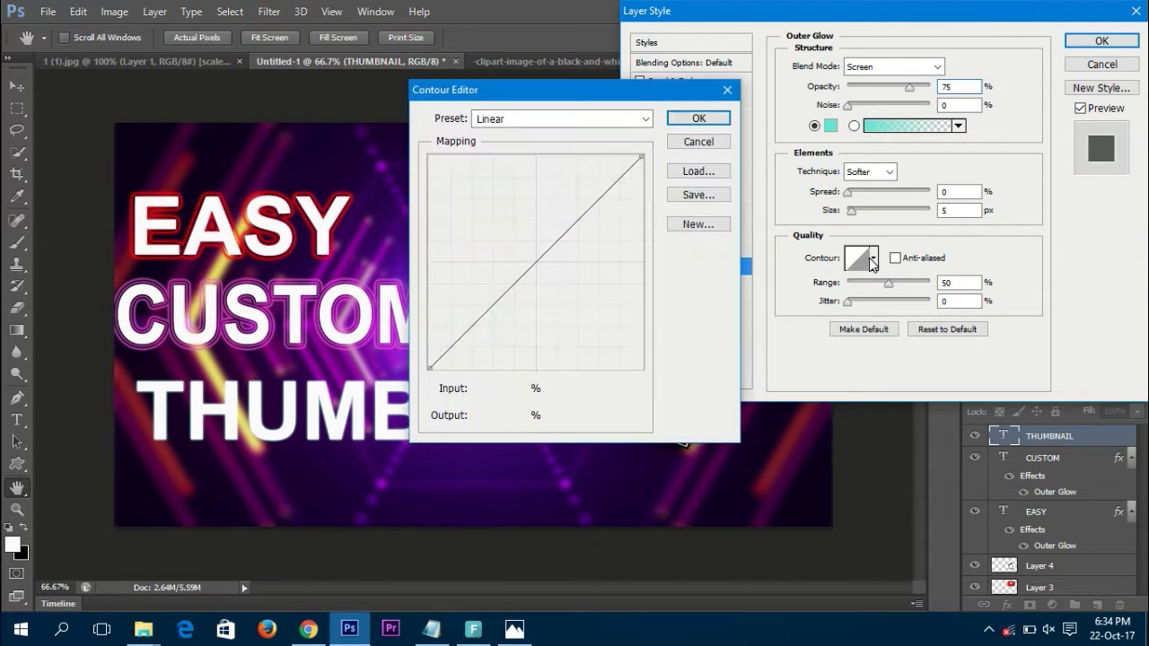
{"action": "left_click", "coordinate": [697, 119]}
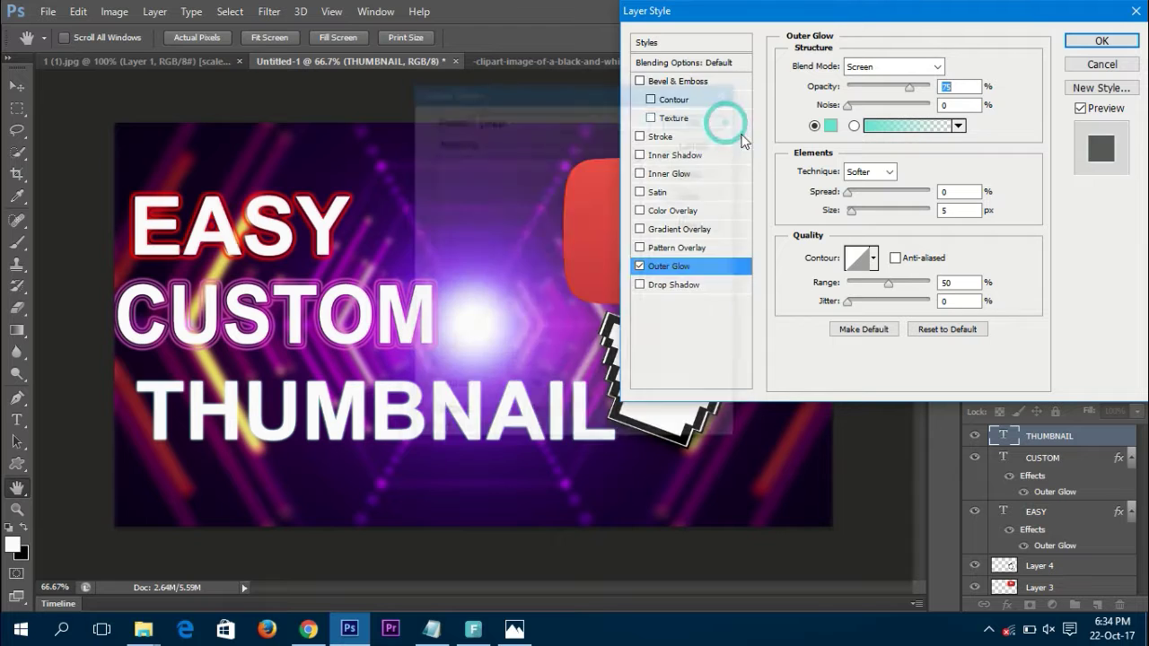
{"action": "left_click", "coordinate": [873, 260]}
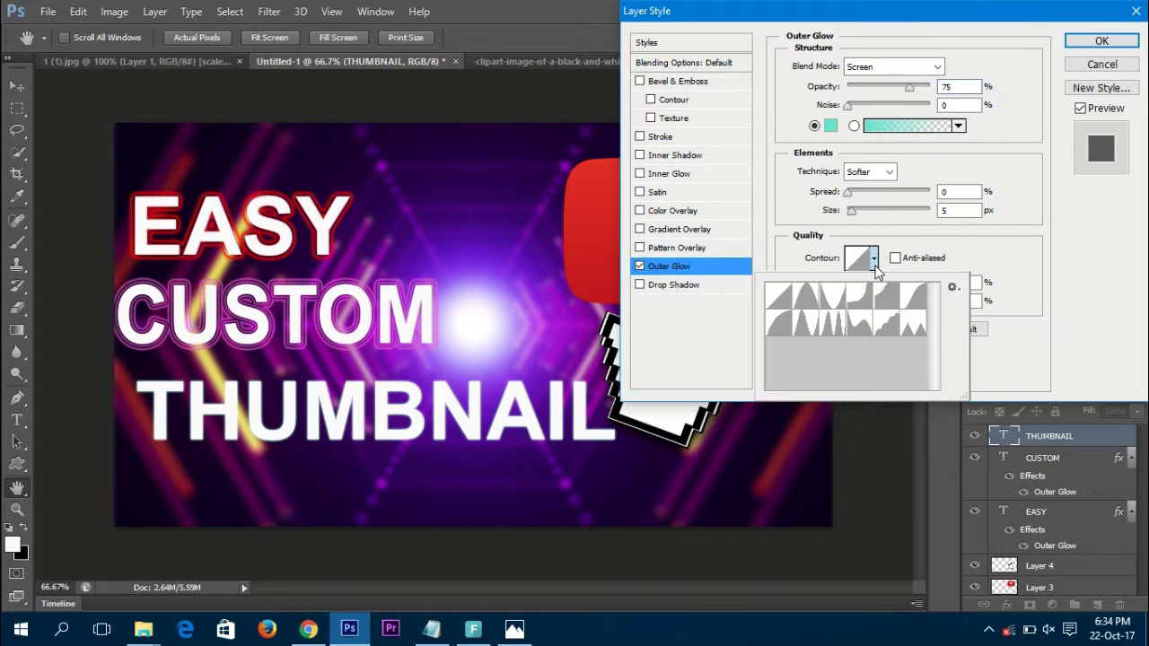
{"action": "left_click", "coordinate": [830, 328]}
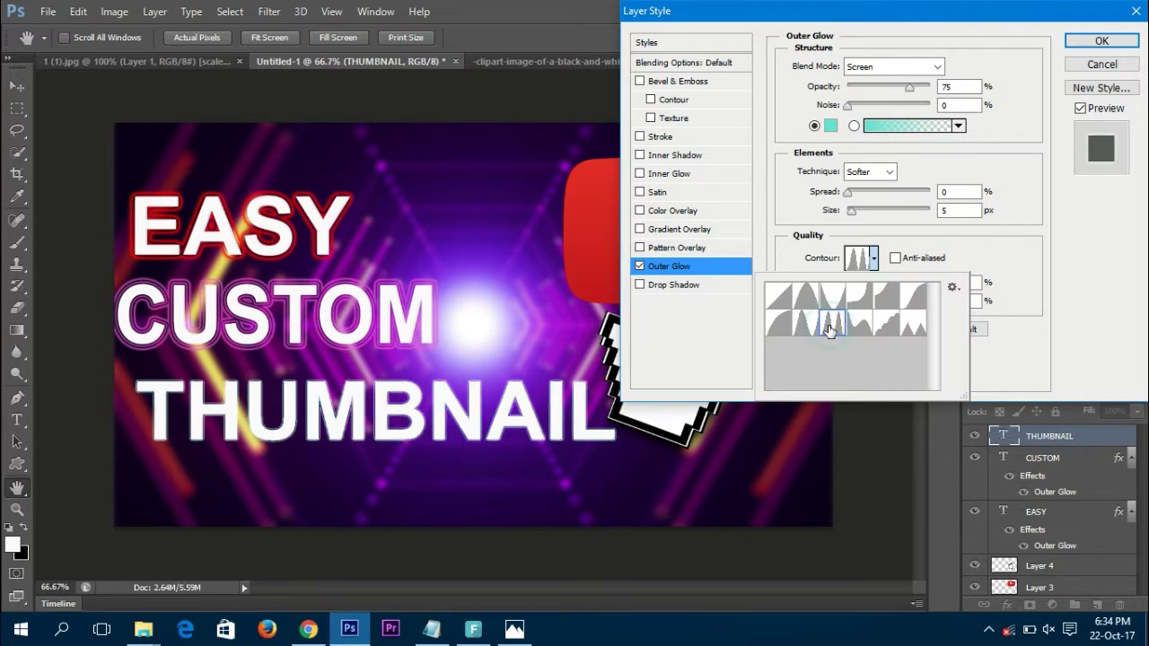
{"action": "key", "text": "Return"}
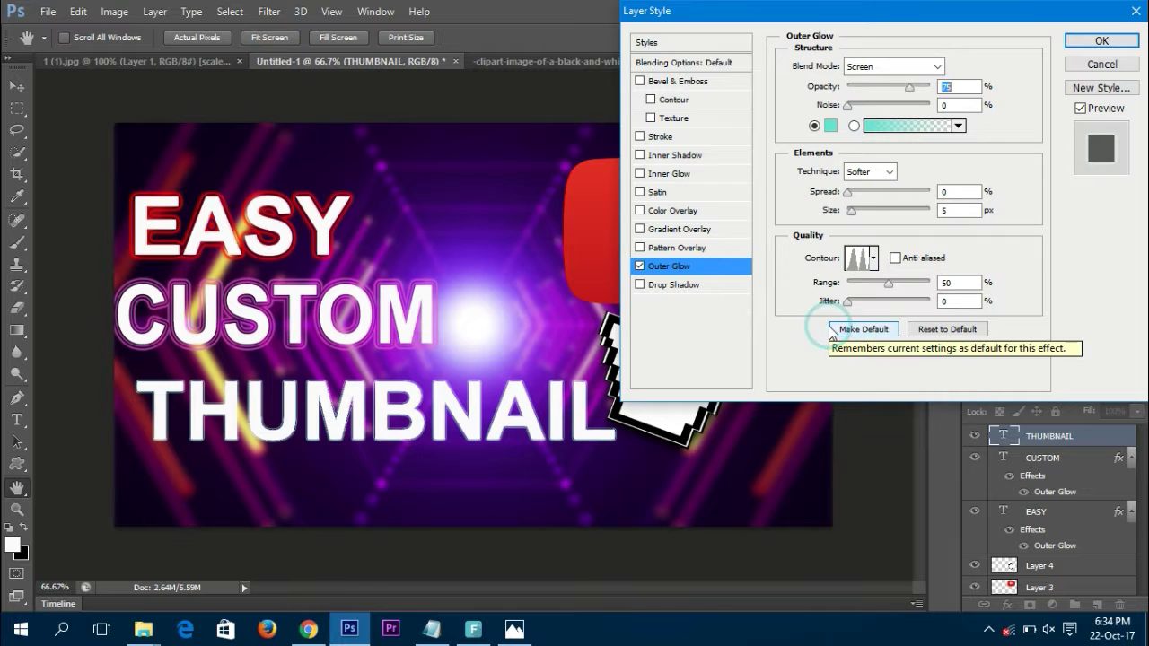
{"action": "left_click", "coordinate": [867, 173]}
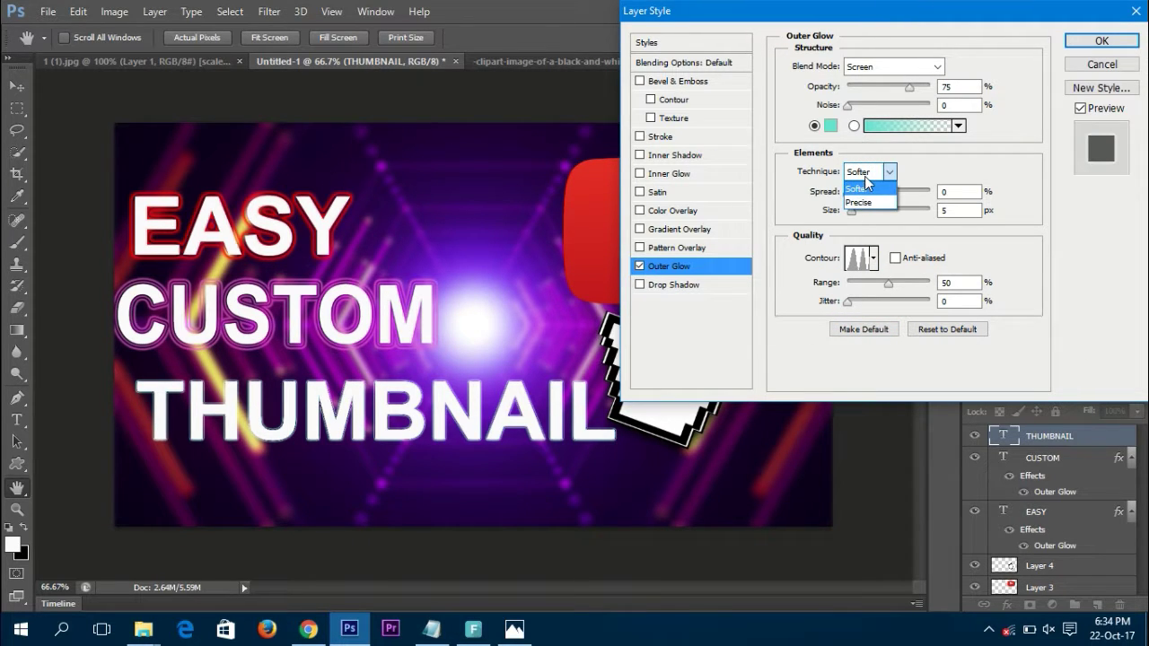
{"action": "left_click", "coordinate": [866, 190]}
{"action": "left_click_drag", "start_coordinate": [852, 213], "coordinate": [858, 218]}
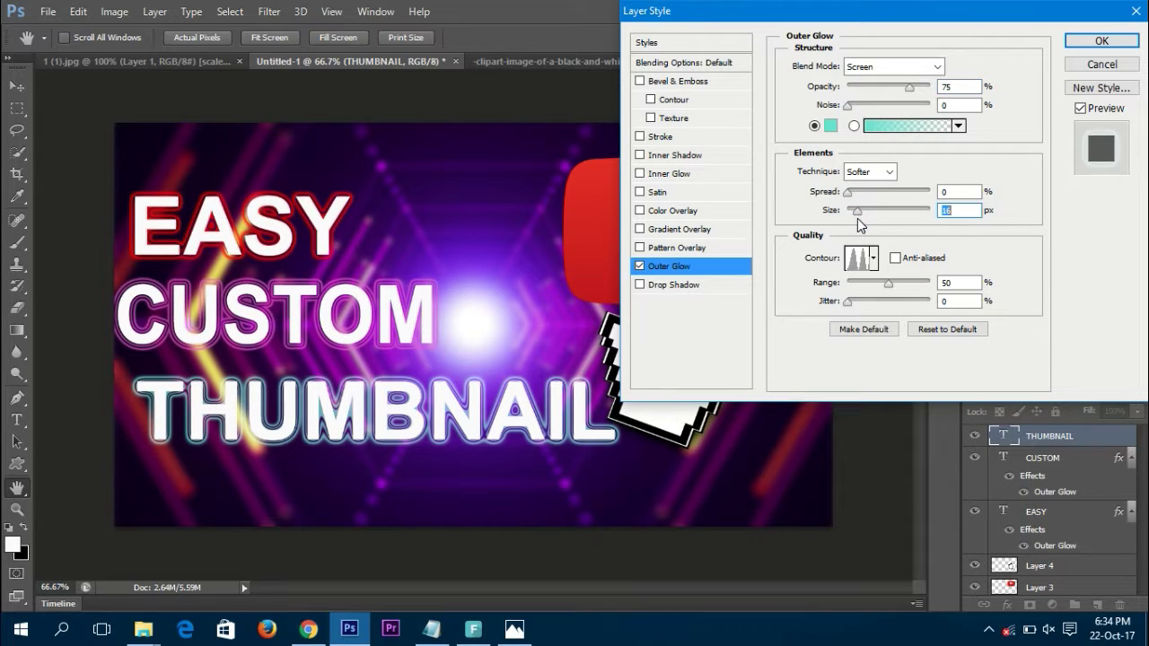
{"action": "left_click", "coordinate": [1097, 42]}
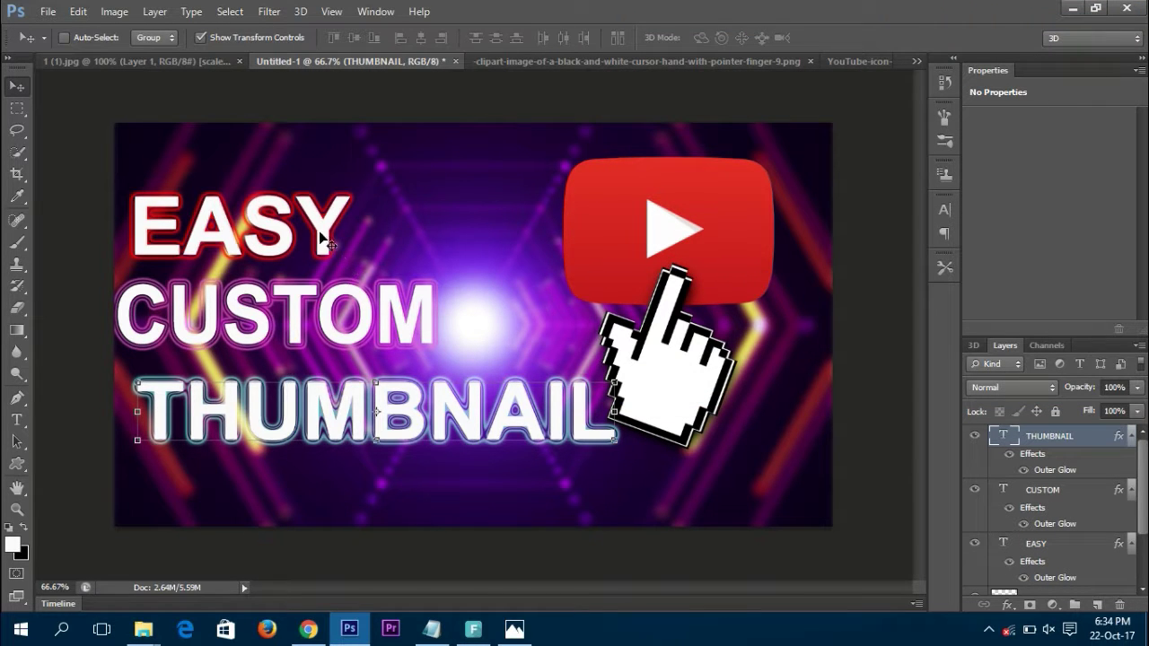
- Select the EASY layer and move its text about 17 px upward
{"action": "left_click", "coordinate": [1057, 547]}
{"action": "left_click_drag", "start_coordinate": [286, 241], "coordinate": [291, 226]}
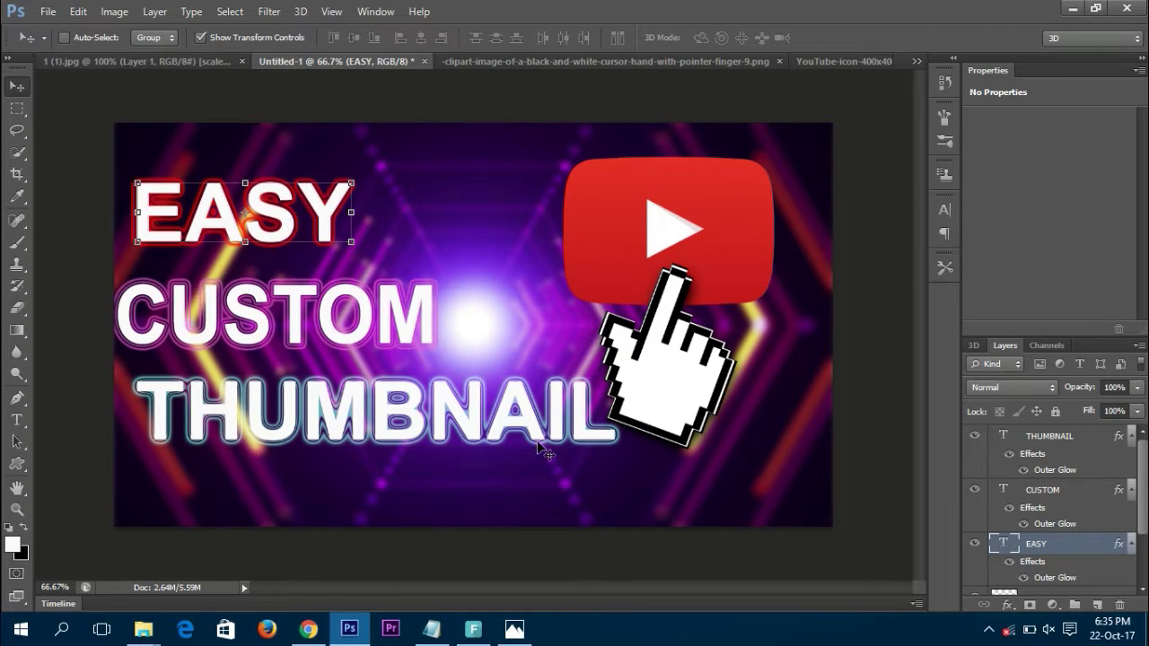
{"action": "left_click", "coordinate": [860, 396]}
- Save the image as PNG named 'custom thumbnail' in Downloads, replacing the existing file
{"action": "key", "text": "ctrl+s"}
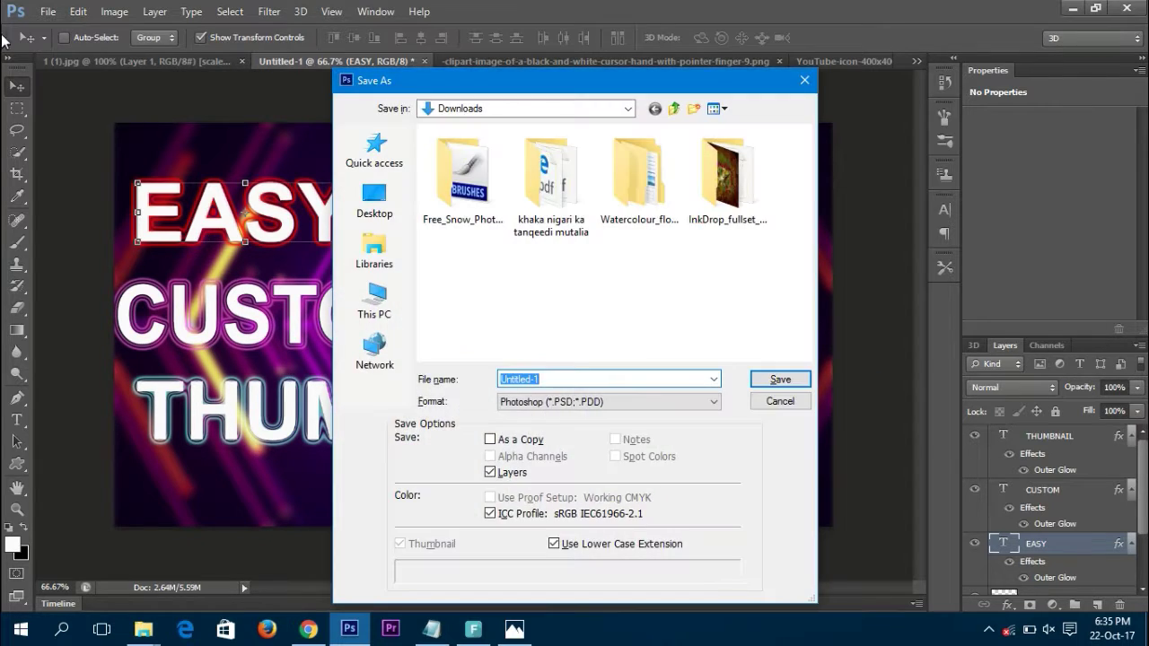
{"action": "left_click", "coordinate": [558, 402]}
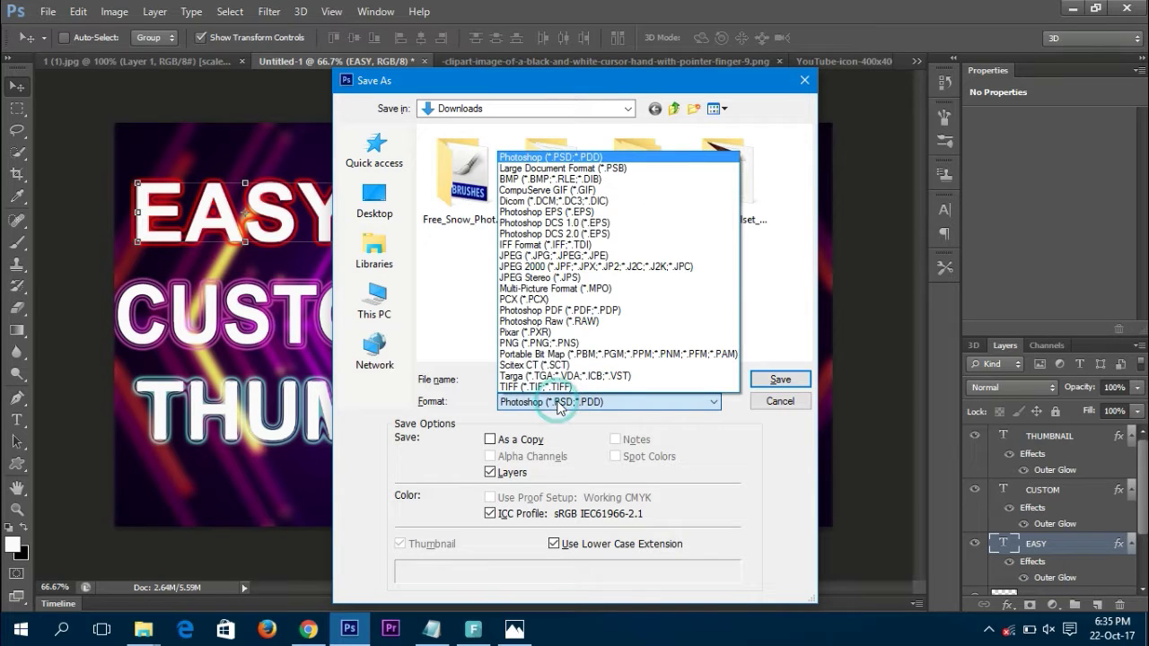
{"action": "left_click", "coordinate": [558, 343]}
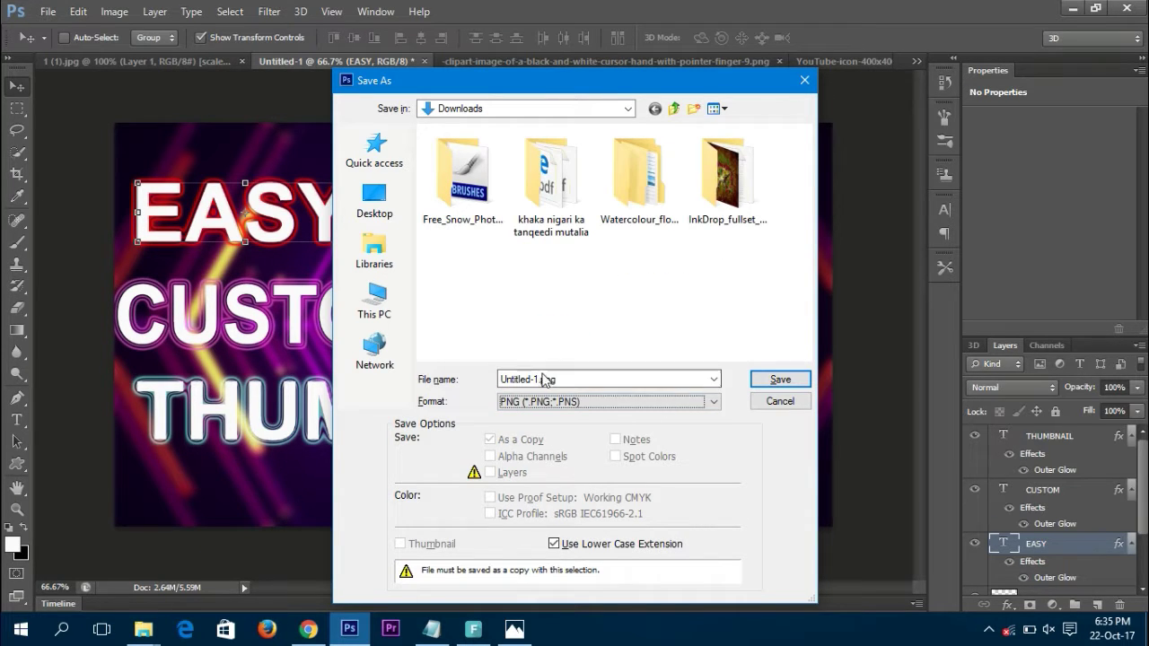
{"action": "left_click", "coordinate": [537, 377]}
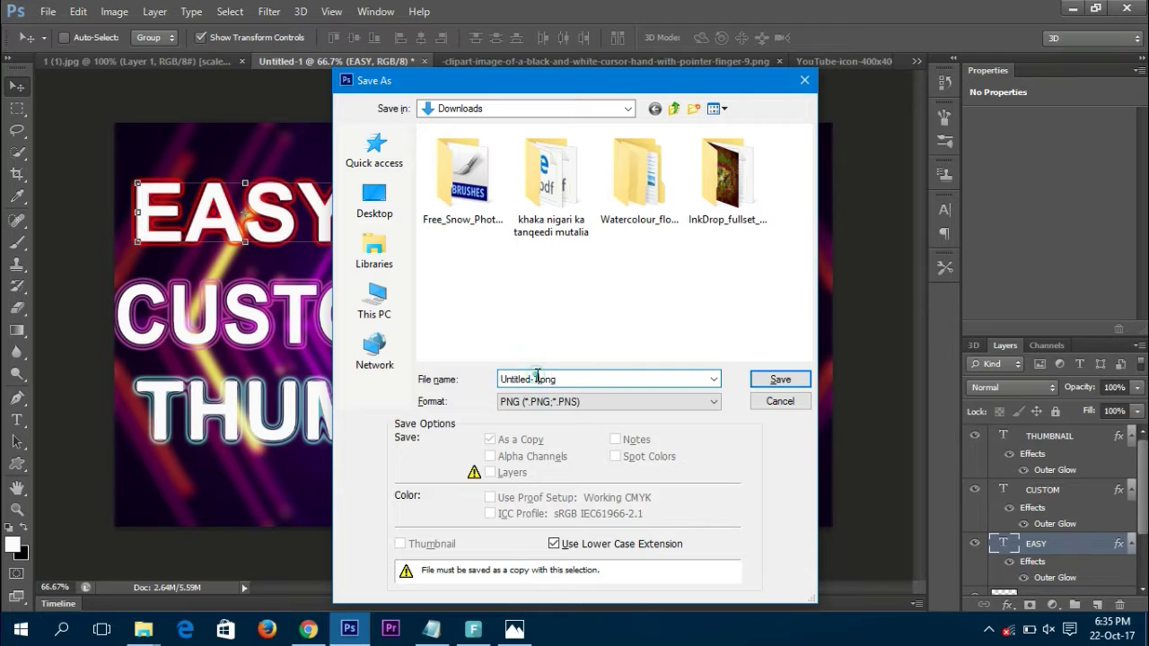
{"action": "key", "text": "BackSpace"}
{"action": "key", "text": "BackSpace"}
{"action": "key", "text": "BackSpace"}
{"action": "key", "text": "BackSpace"}
{"action": "key", "text": "BackSpace"}
{"action": "key", "text": "BackSpace"}
{"action": "key", "text": "BackSpace"}
{"action": "key", "text": "BackSpace"}
{"action": "key", "text": "BackSpace"}
{"action": "key", "text": "BackSpace"}
{"action": "type", "text": "custom thumbnail"}
{"action": "key", "text": "Return"}
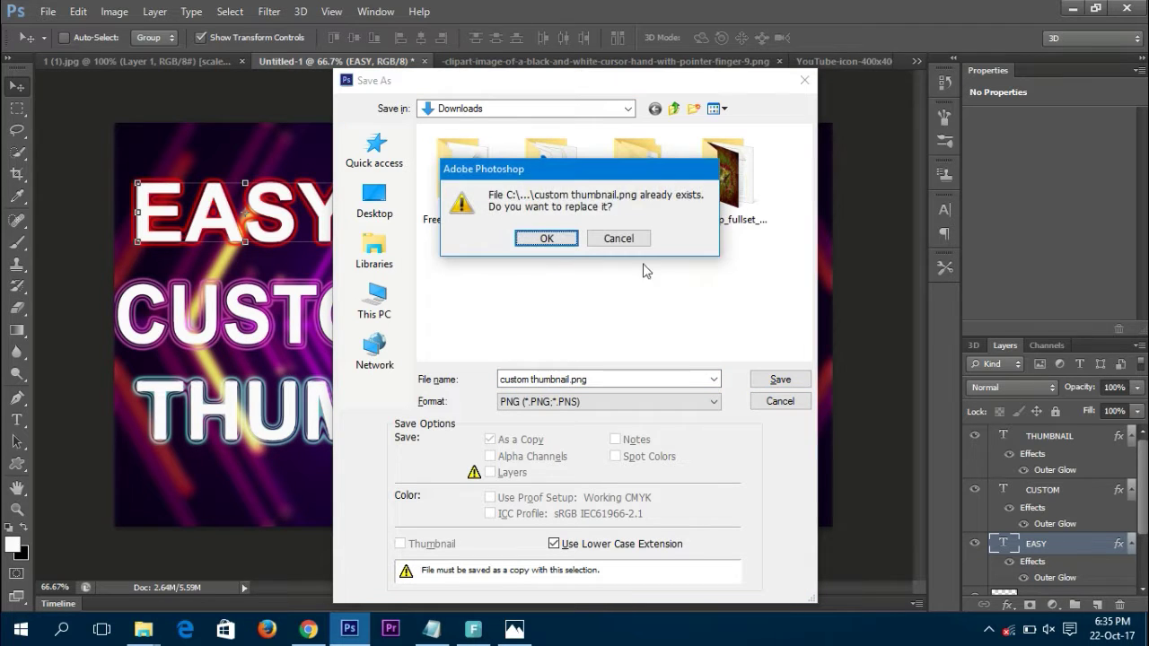
{"action": "left_click", "coordinate": [608, 239]}
{"action": "triple_click", "coordinate": [568, 377]}
{"action": "left_click", "coordinate": [569, 378]}
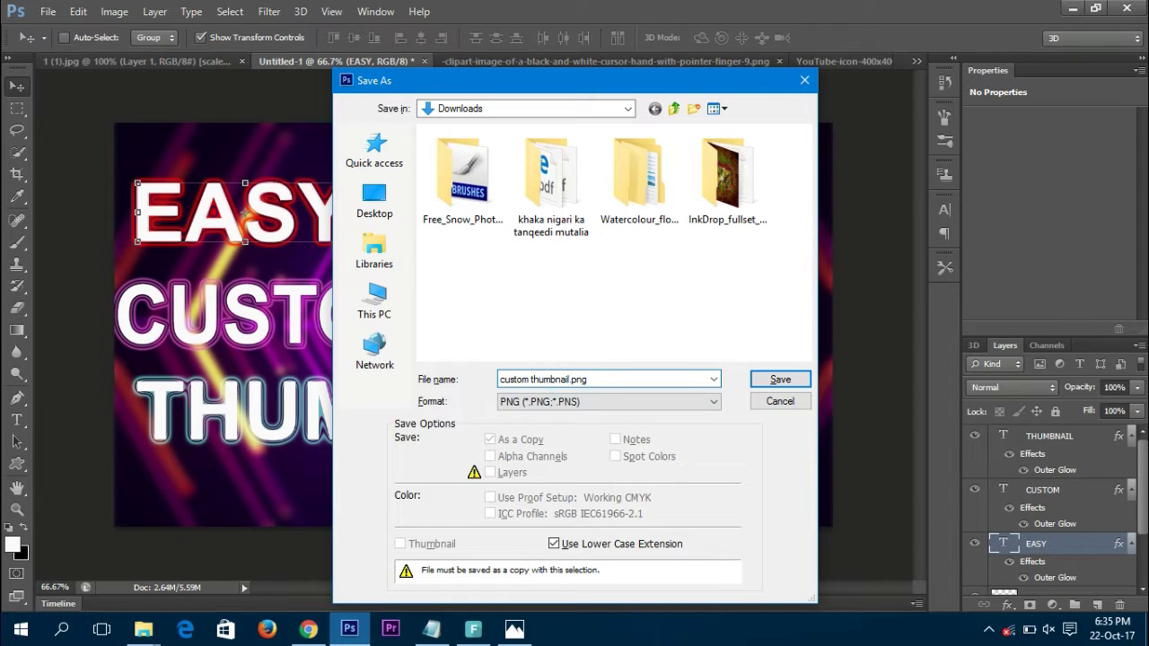
{"action": "key", "text": "Return"}
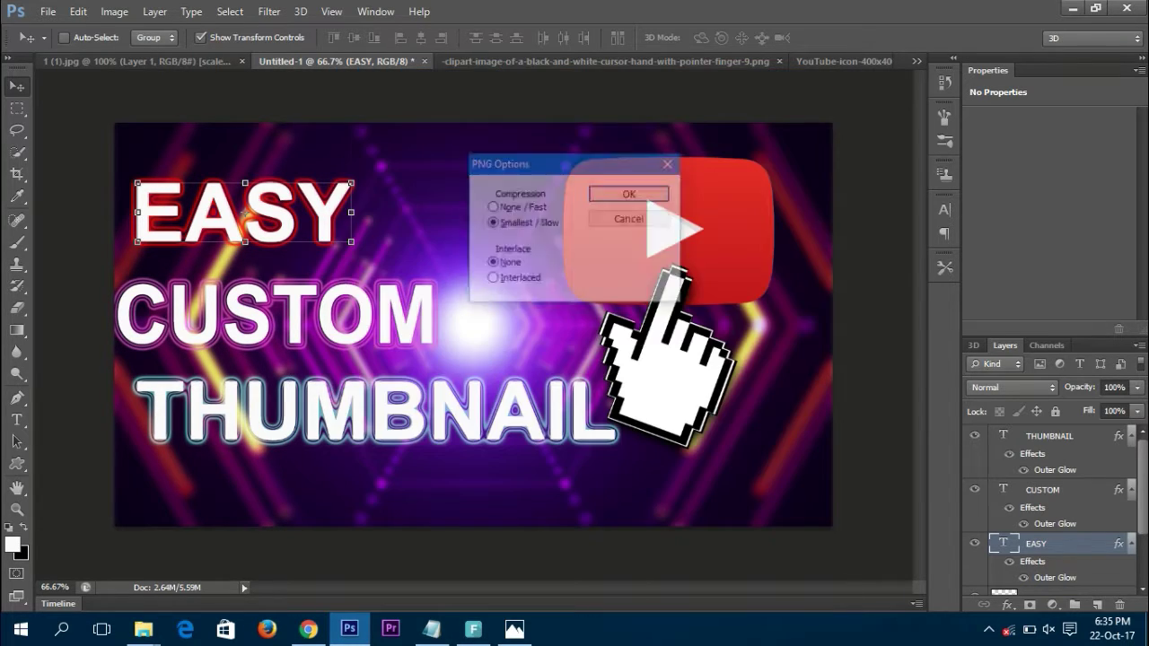
{"action": "key", "text": "Return"}
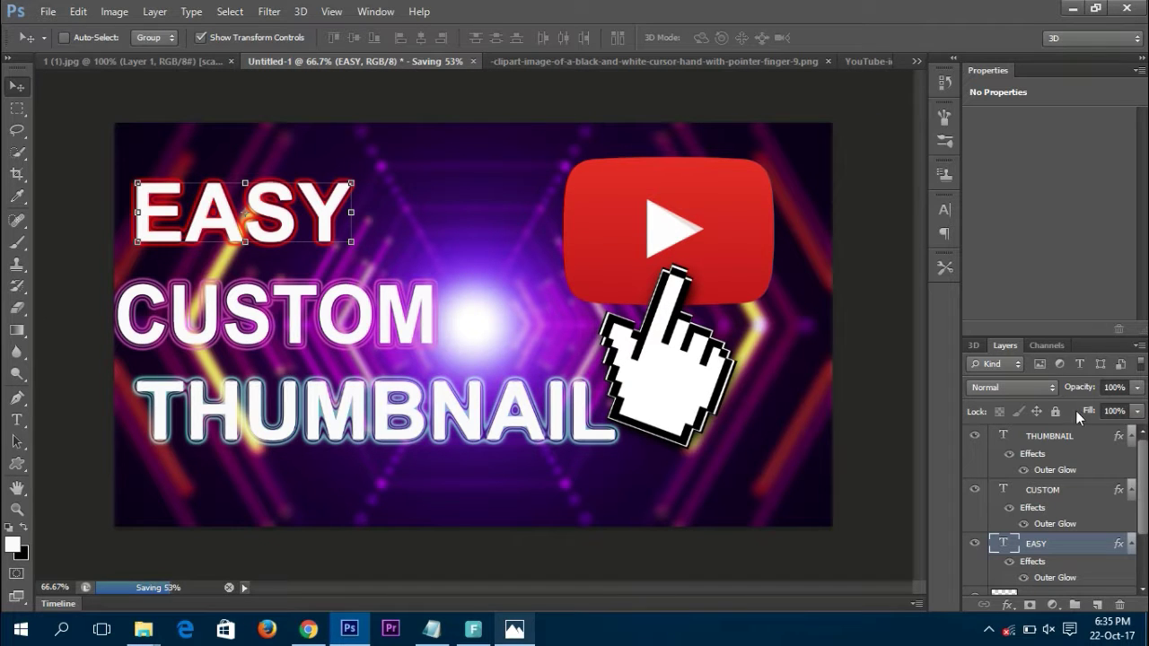
{"action": "left_click", "coordinate": [227, 10]}
{"action": "left_click", "coordinate": [240, 34]}
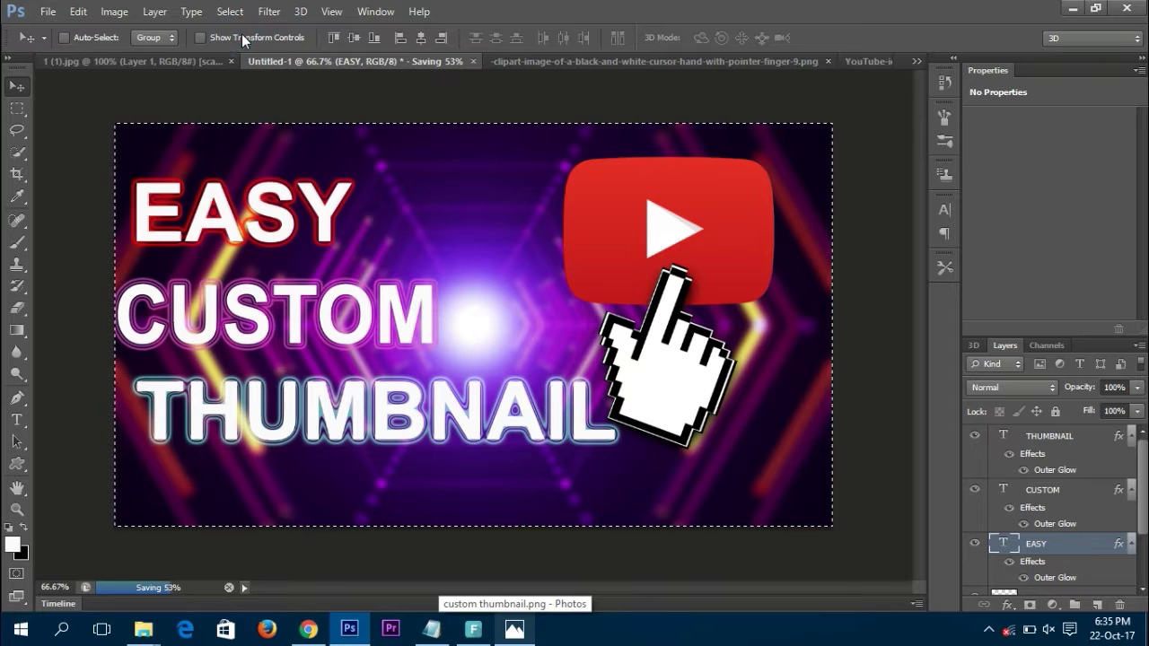
{"action": "left_click", "coordinate": [230, 11]}
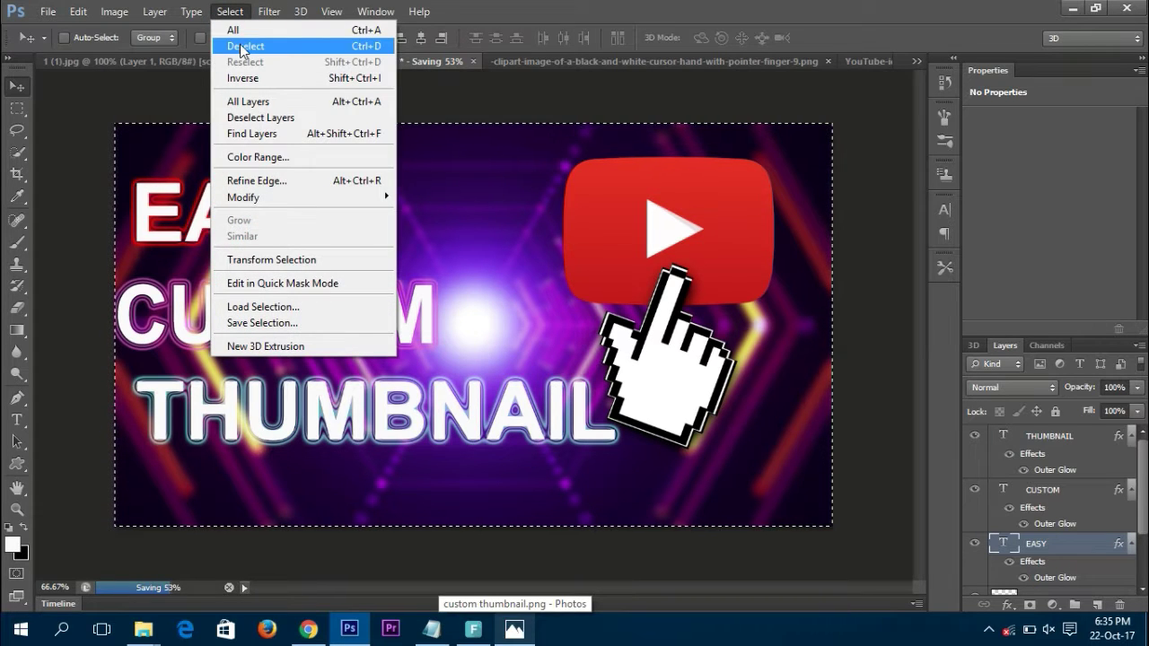
{"action": "left_click", "coordinate": [243, 47]}
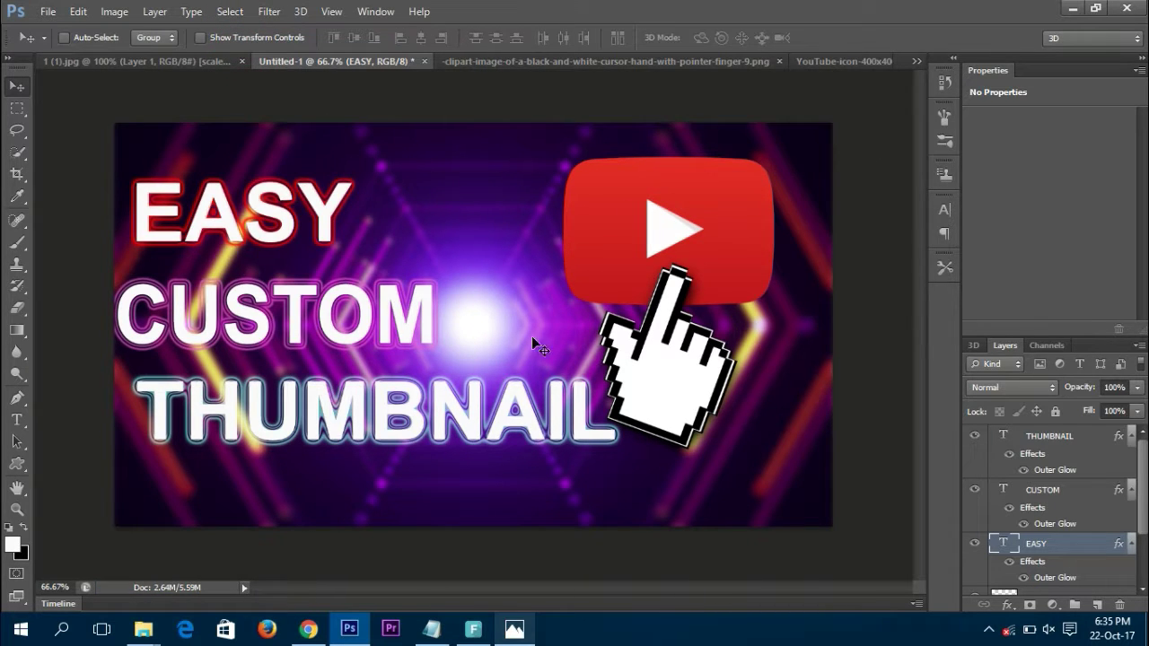